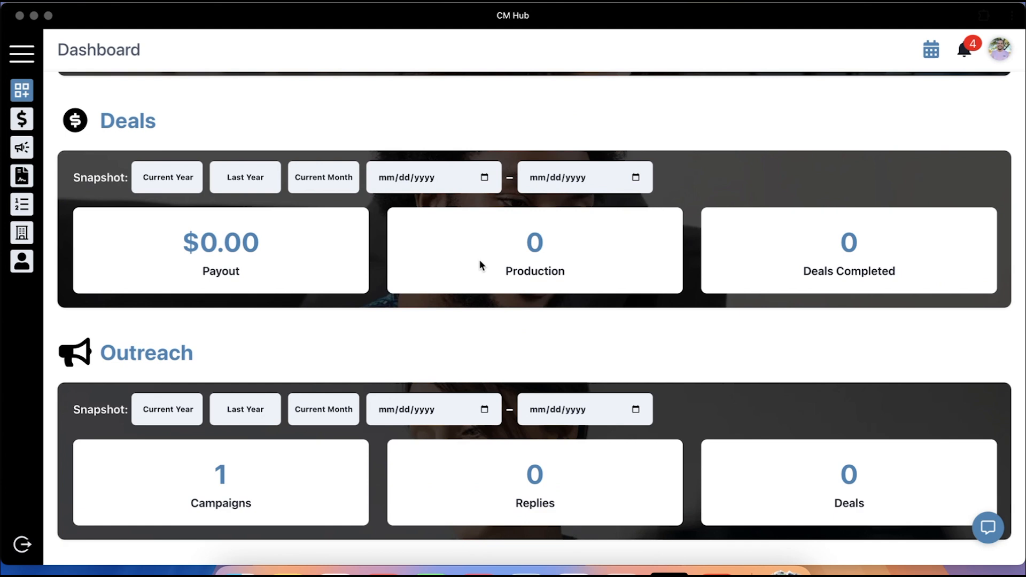
Review the page text, briefly highlighting the anniversary date sentence
scroll(328, 297, "up", 5)
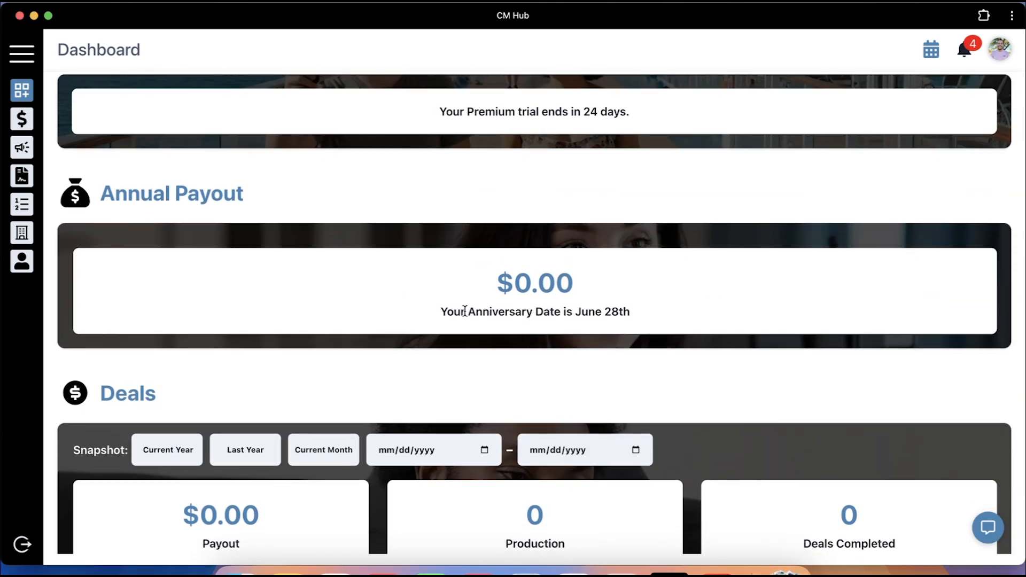
left_click_drag(439, 311, 632, 315)
left_click(634, 316)
scroll(880, 226, "up", 3)
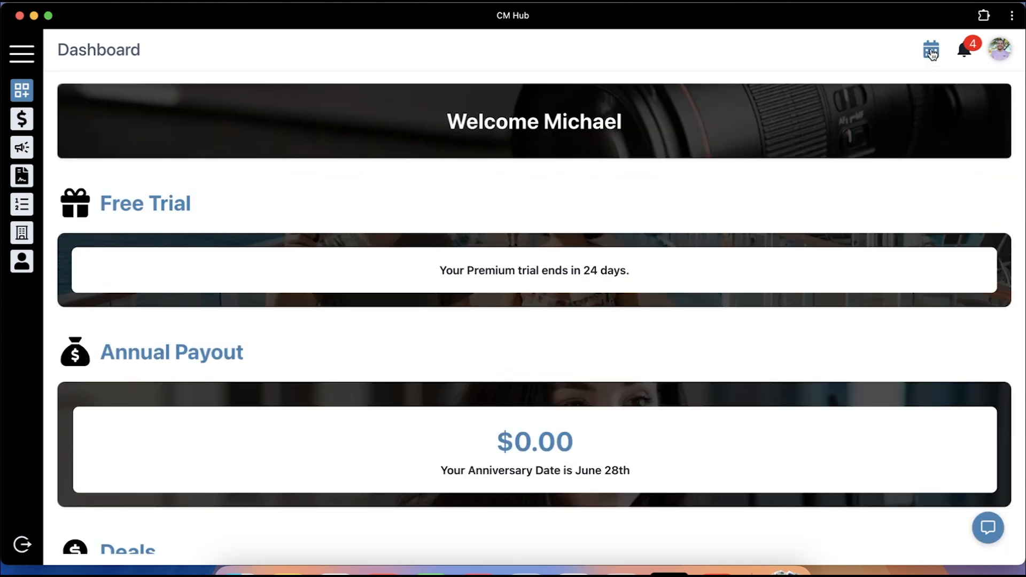
Browse the events calendar back to July 2025, return to August 2025, and close it
left_click(933, 54)
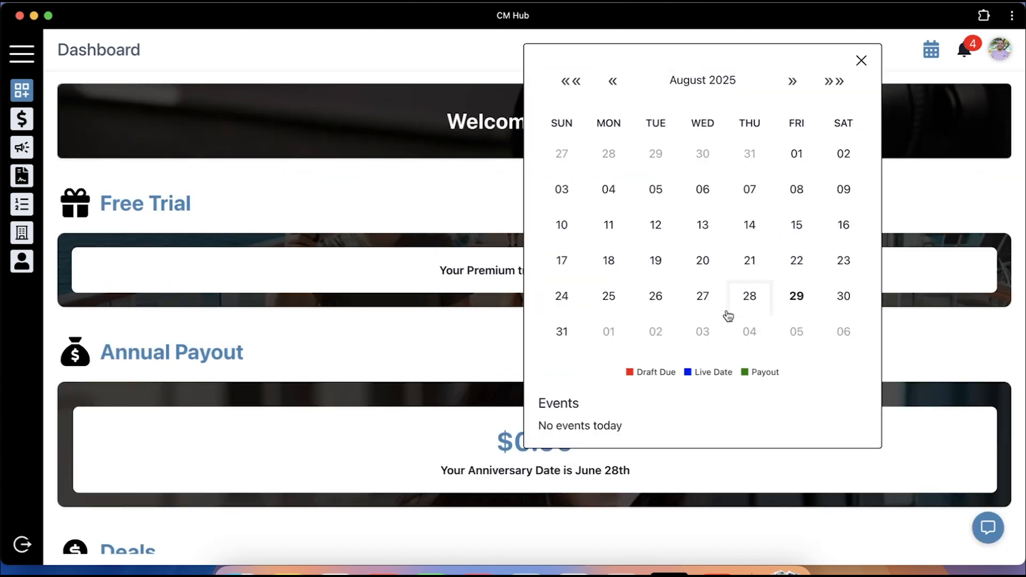
left_click(619, 83)
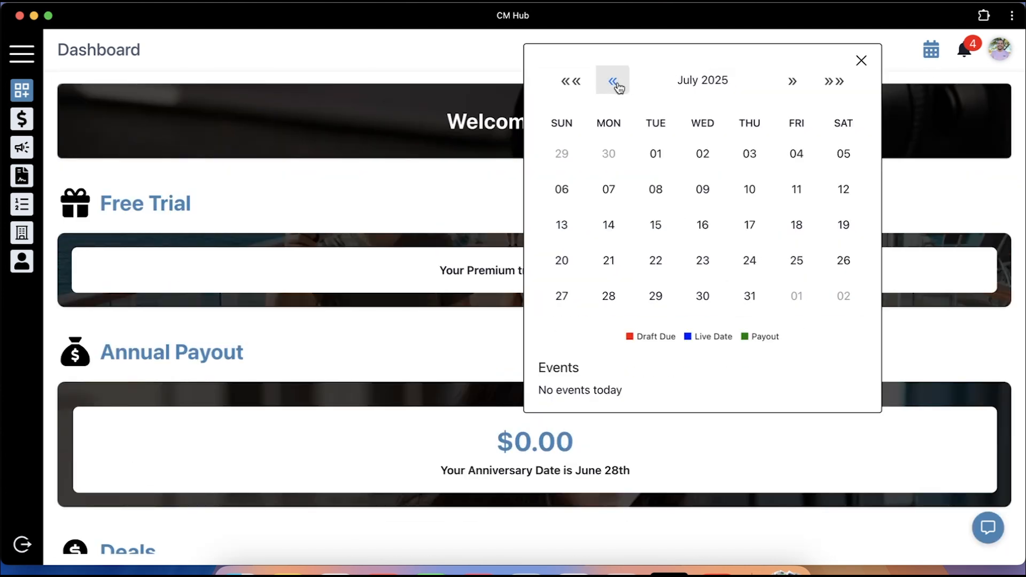
left_click(803, 81)
left_click(861, 61)
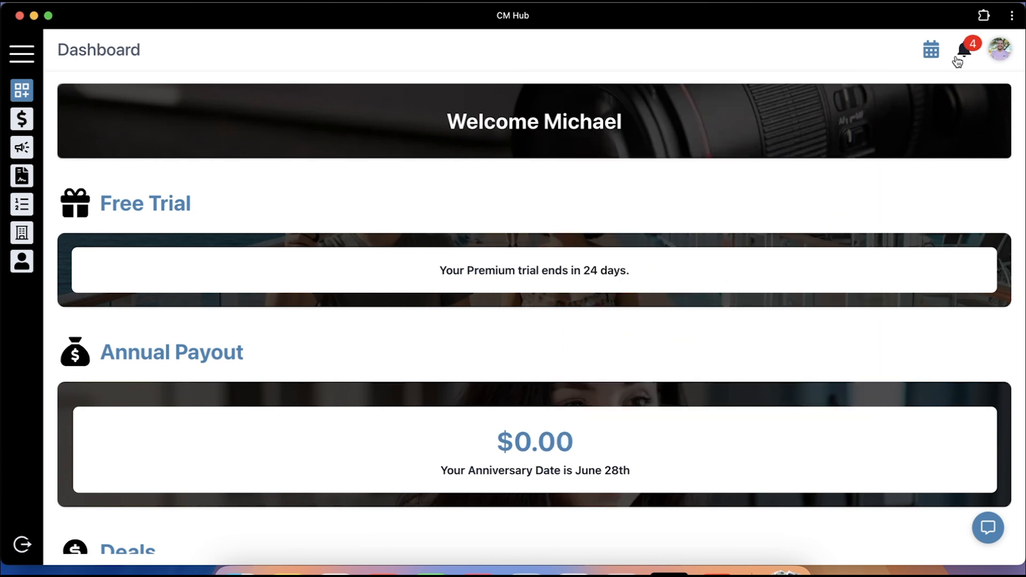
Dismiss the CM Collabs and Nurx YT Integration new-deal notifications
left_click(964, 51)
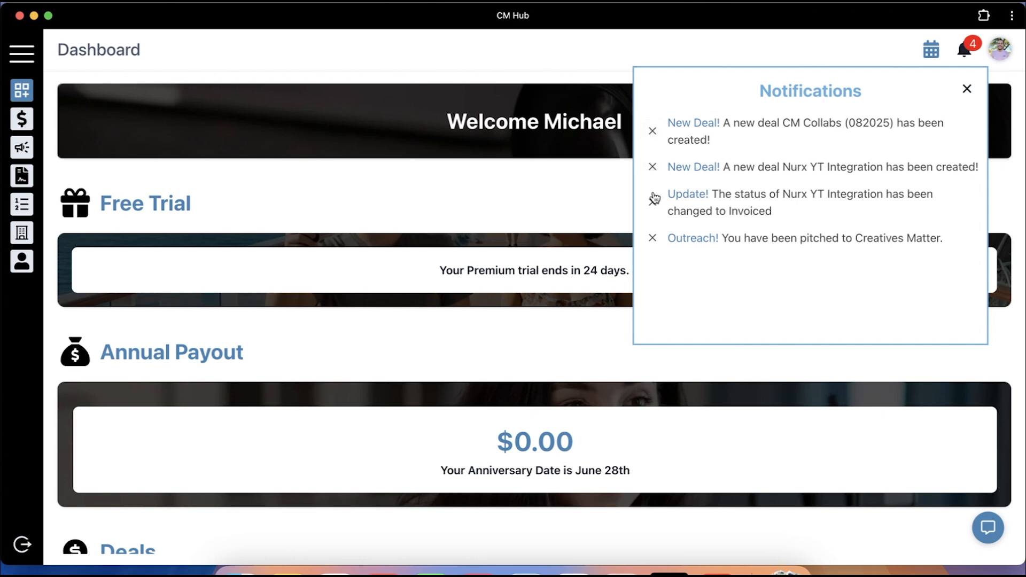
left_click(965, 52)
left_click(965, 52)
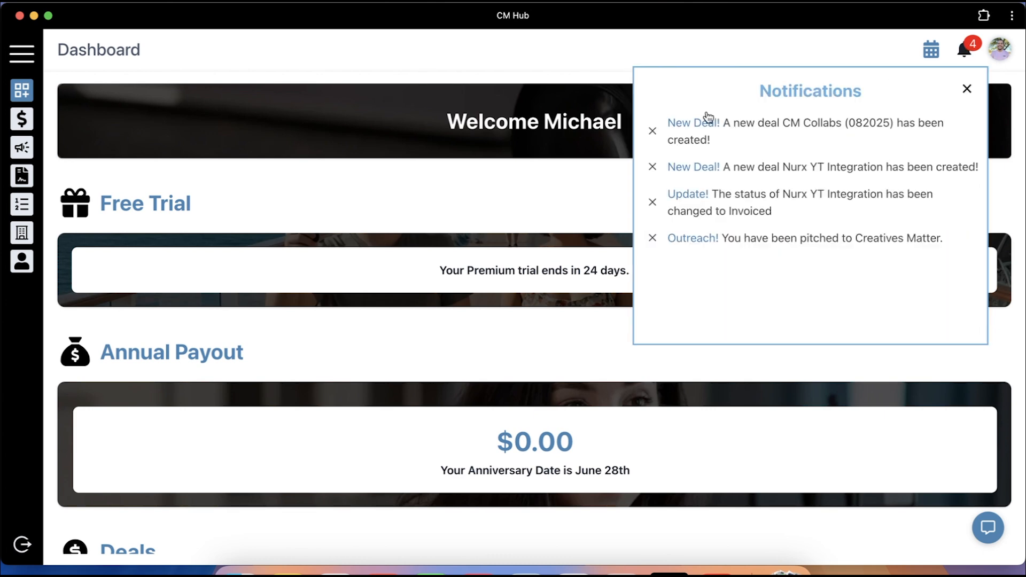
left_click(654, 131)
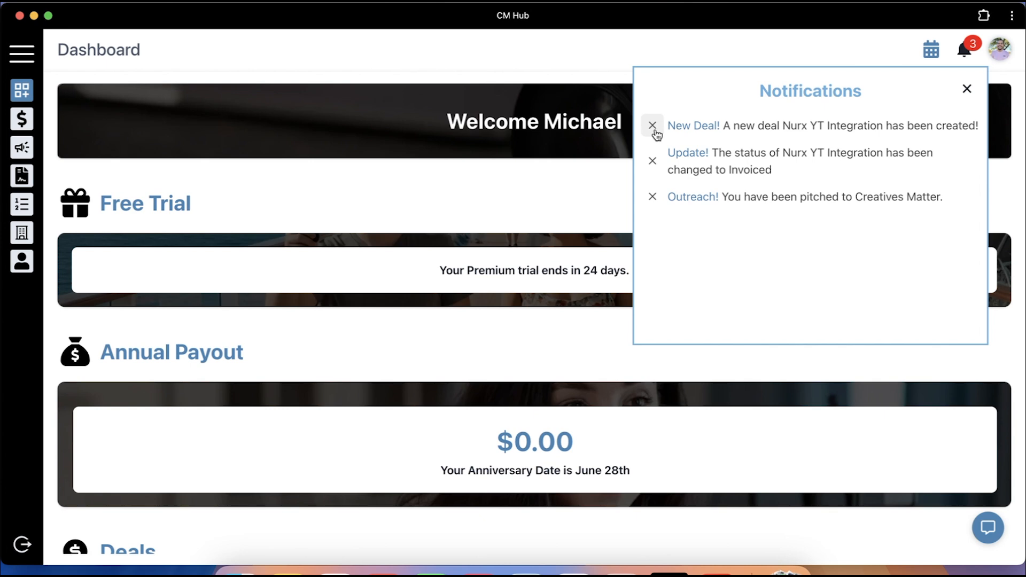
left_click(653, 126)
left_click(966, 57)
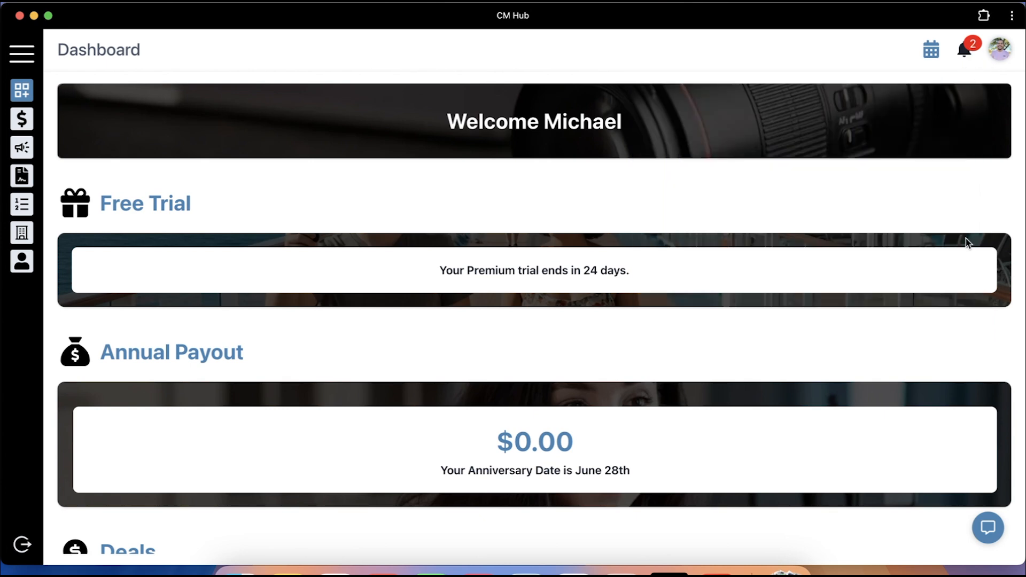
left_click(988, 526)
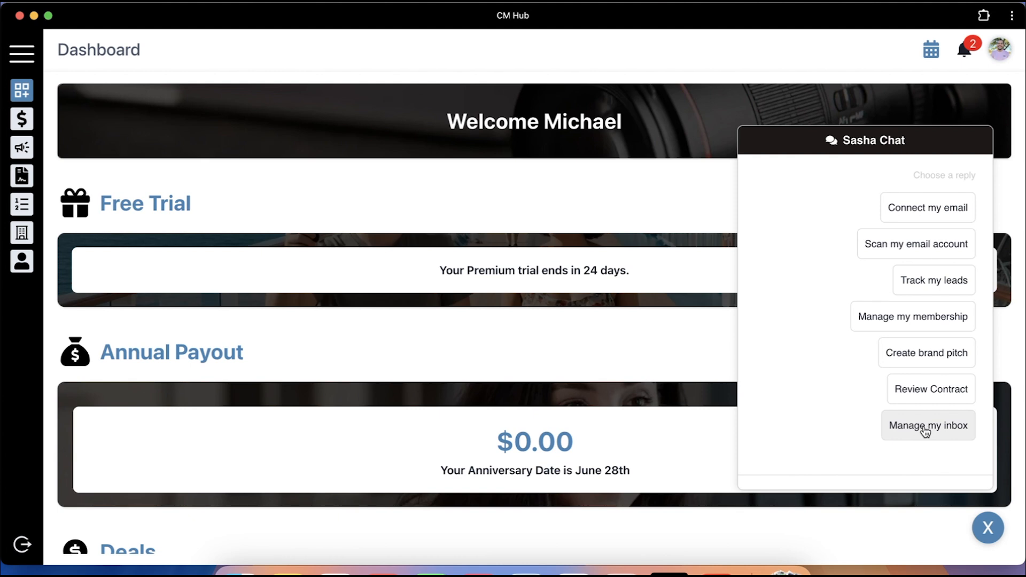
left_click(997, 535)
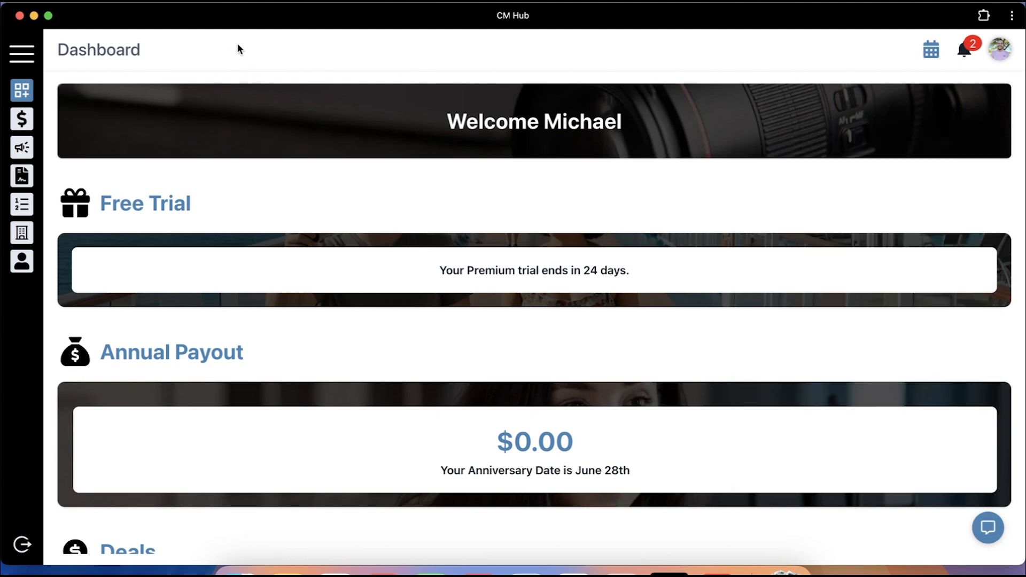
left_click(18, 55)
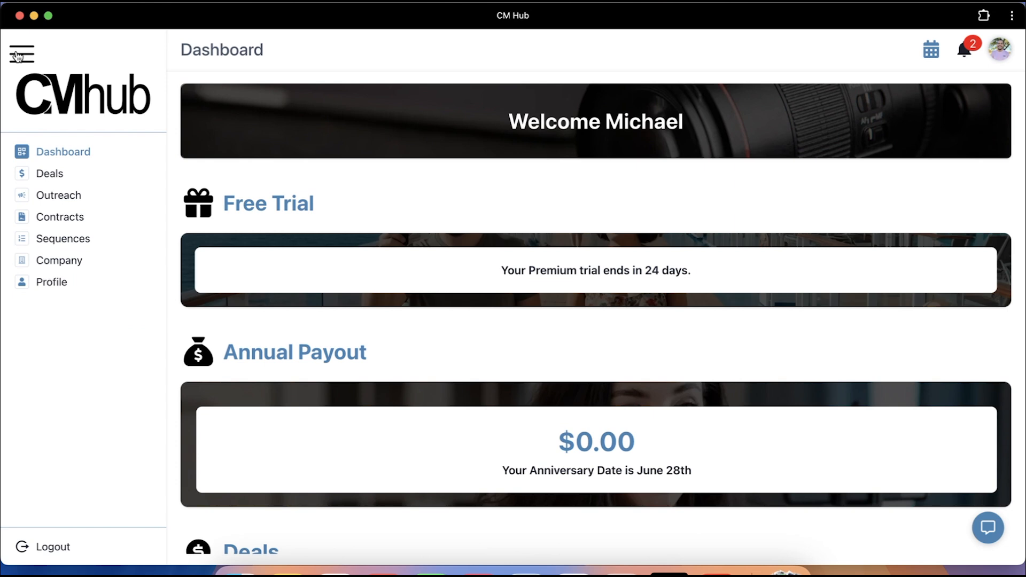
left_click(17, 55)
left_click(18, 55)
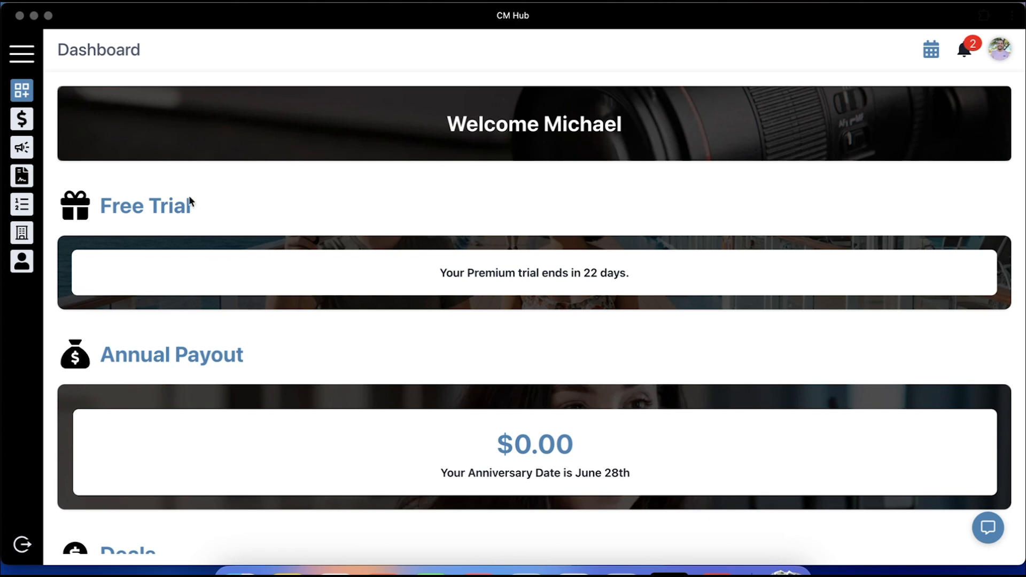
Connect a Google email account from the Profile's Connect section and grant CM Hub access
left_click(22, 263)
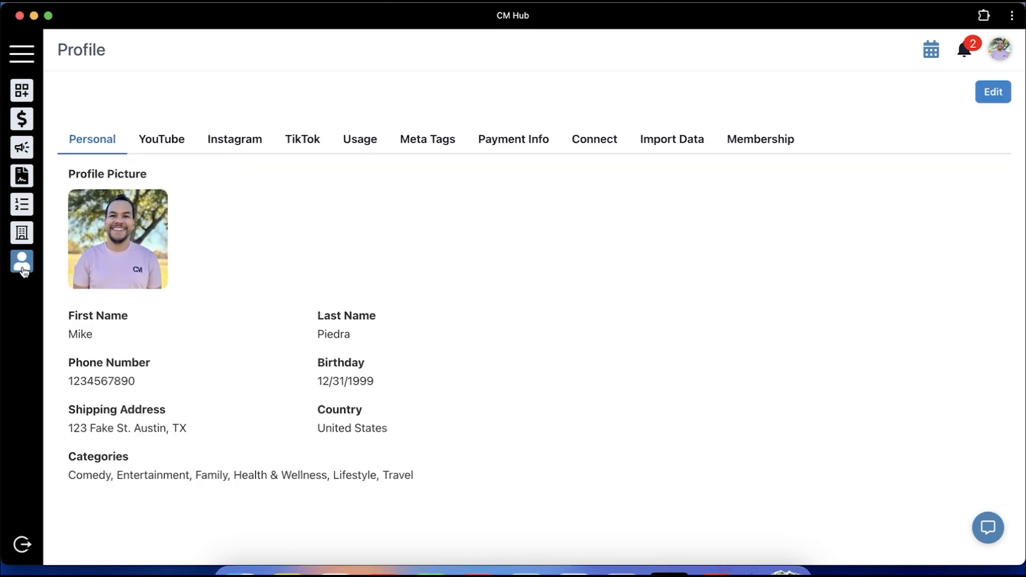
left_click(591, 140)
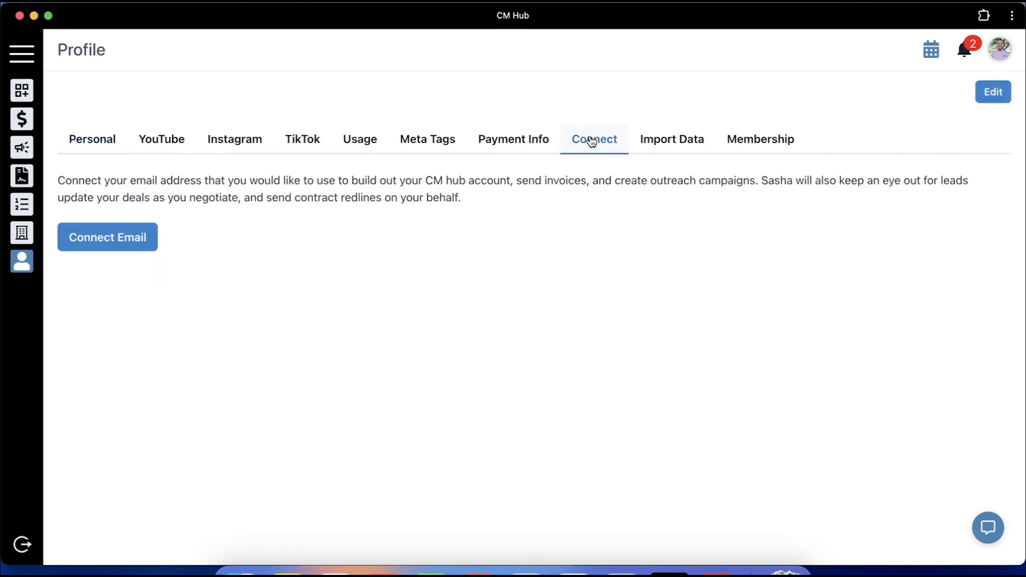
left_click(128, 245)
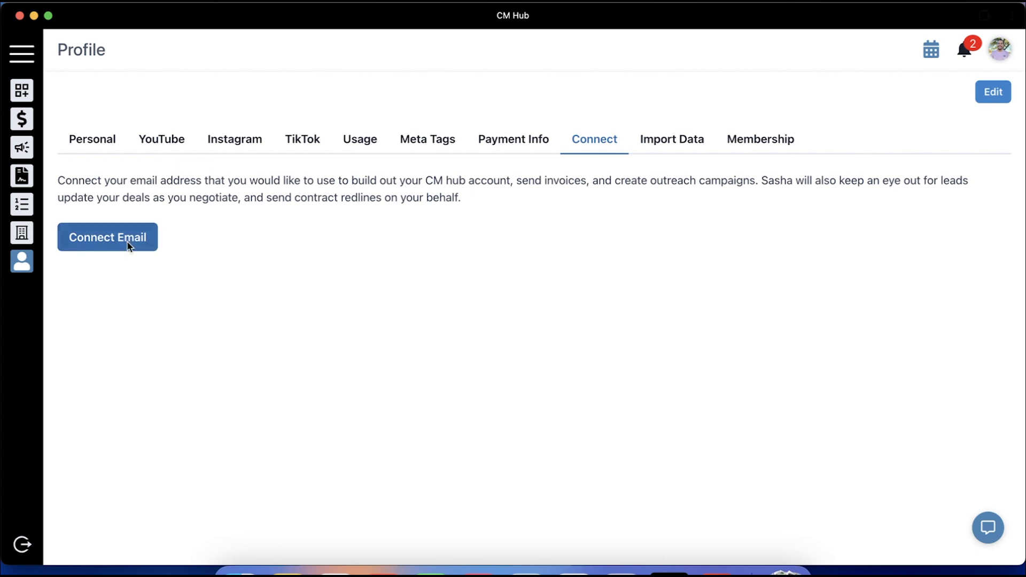
left_click(508, 390)
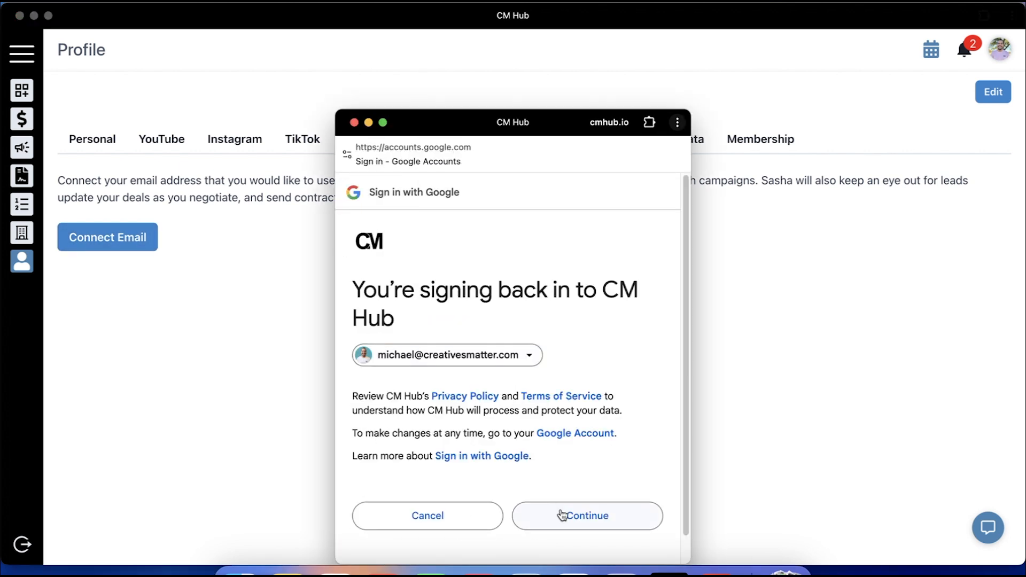
left_click(562, 514)
scroll(564, 517, "down", 3)
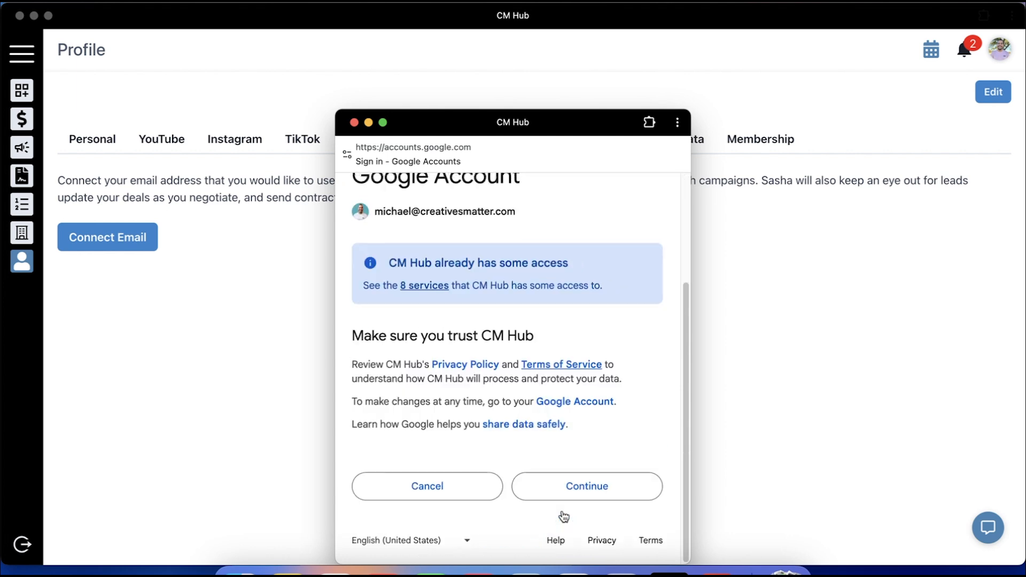
left_click(576, 496)
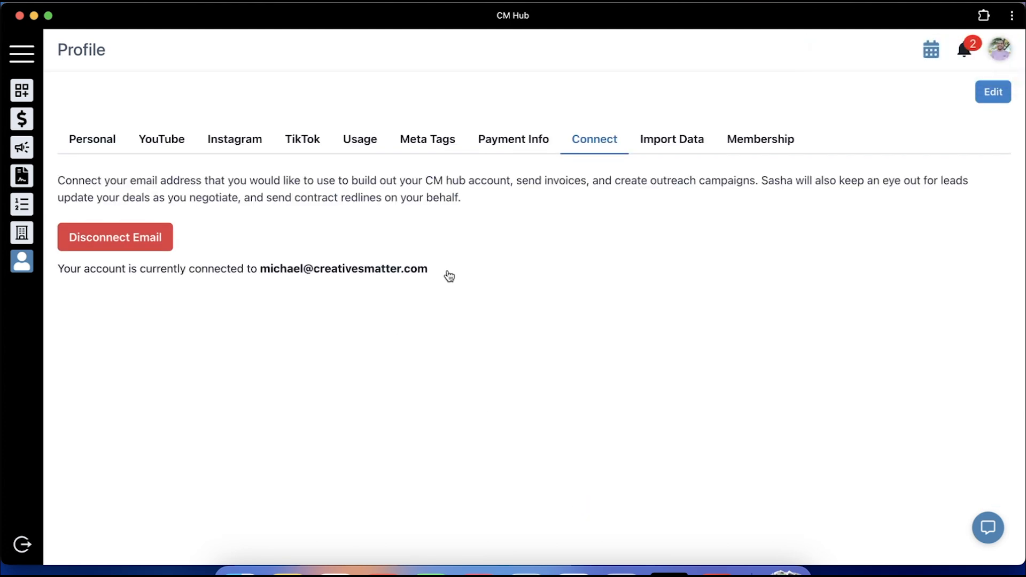
Run an Import Data email scan with only the Lead label selected
left_click(668, 147)
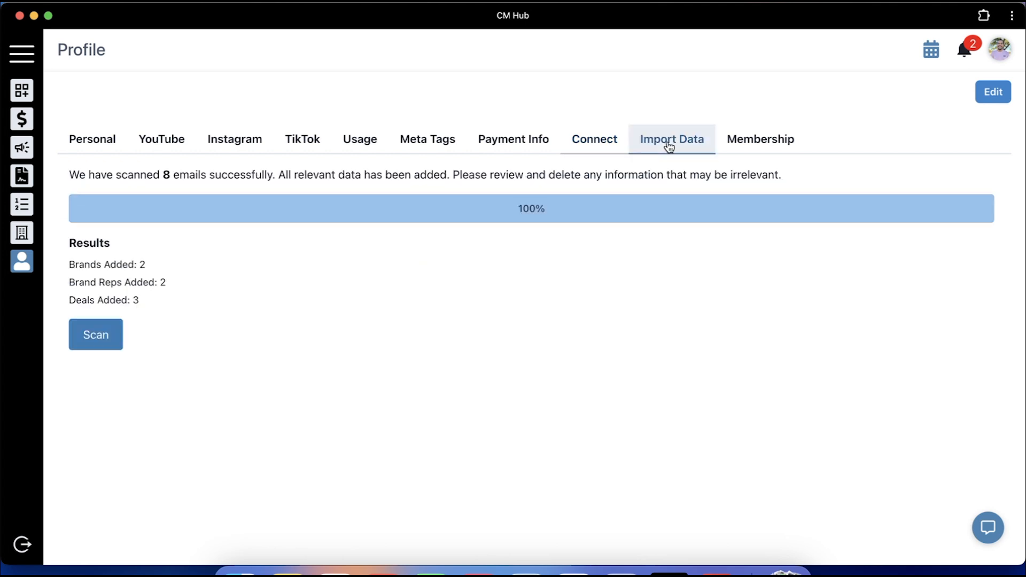
left_click(106, 322)
scroll(115, 300, "down", 15)
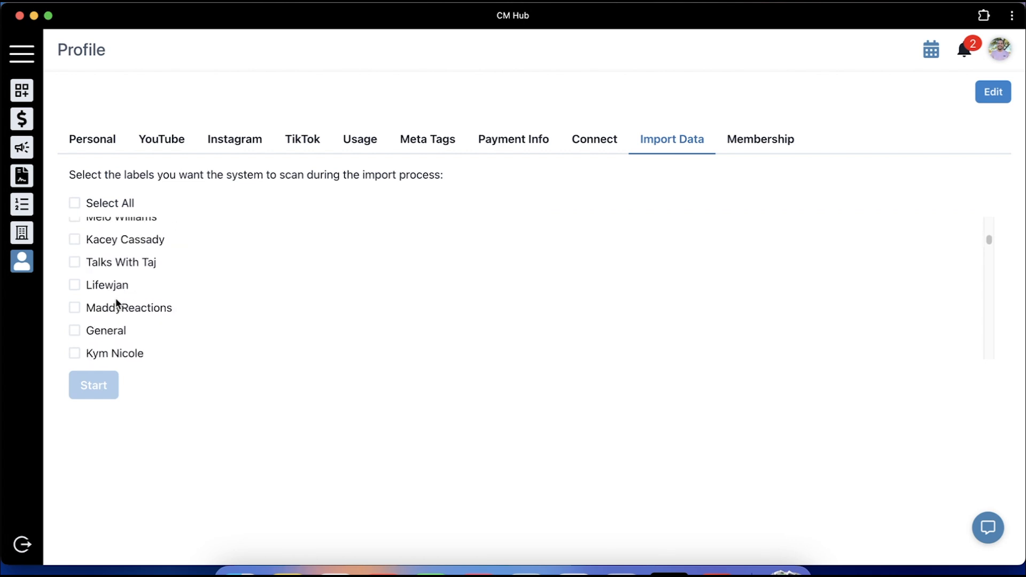
scroll(117, 302, "down", 15)
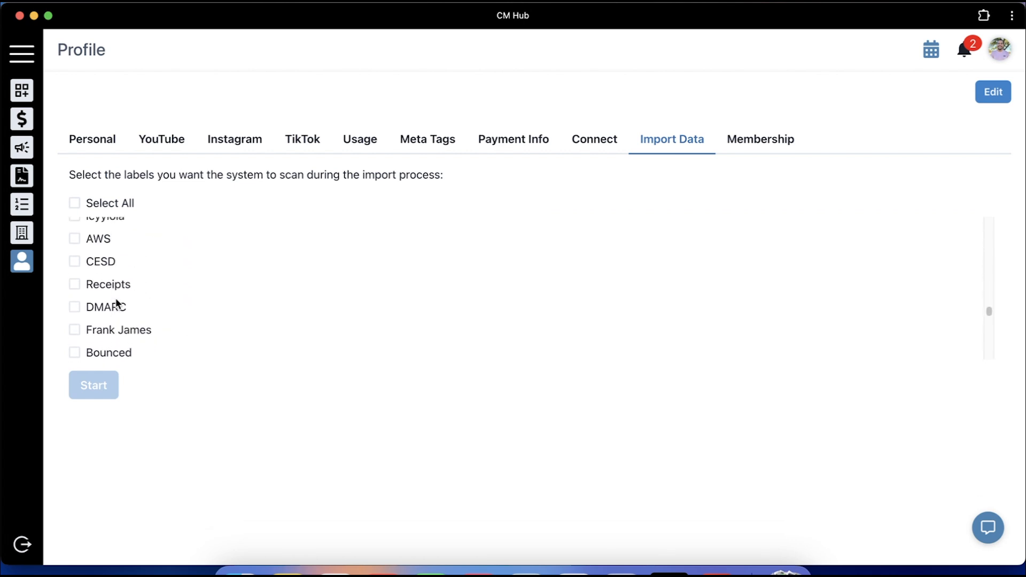
scroll(117, 303, "down", 3)
scroll(117, 306, "up", 6)
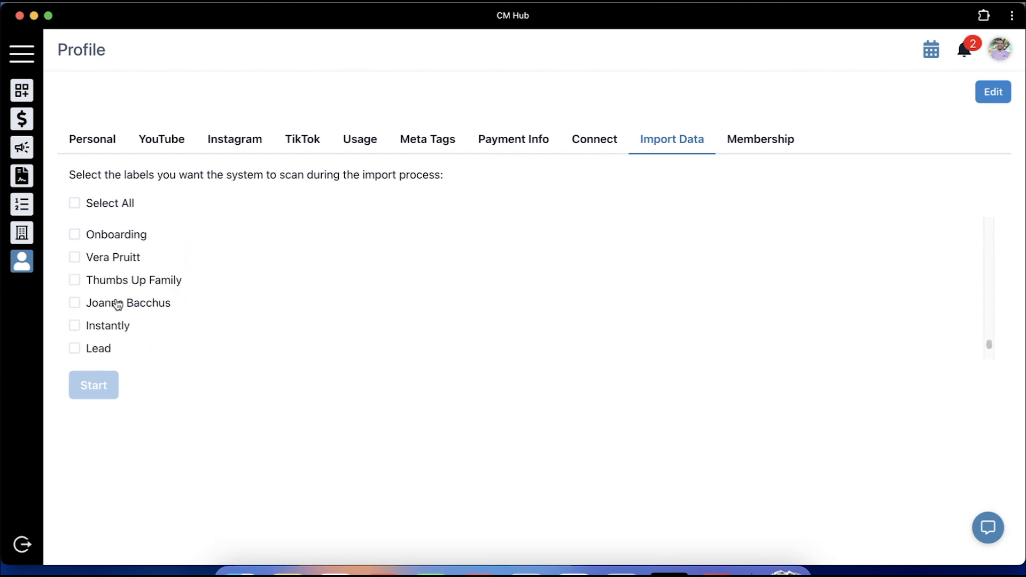
scroll(112, 303, "down", 1)
left_click(99, 325)
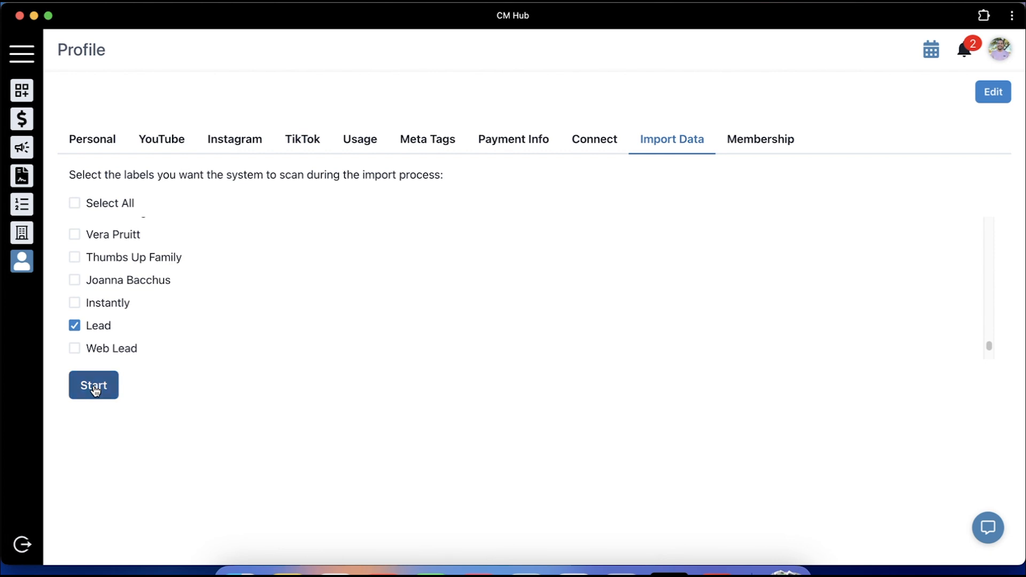
left_click(93, 385)
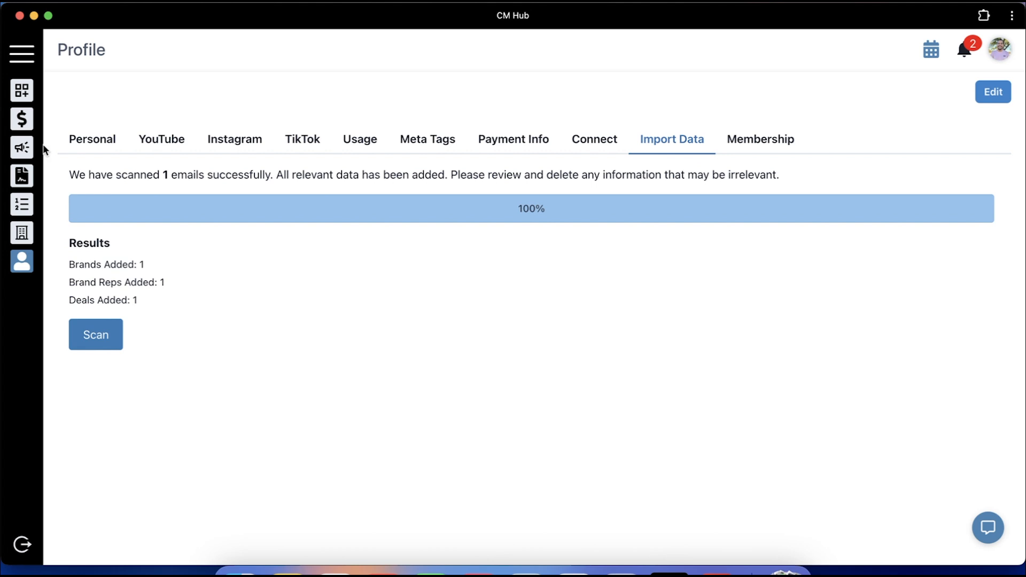
Browse All Deals, Outreach and the Company list, then view and close Coupert's reps
left_click(27, 121)
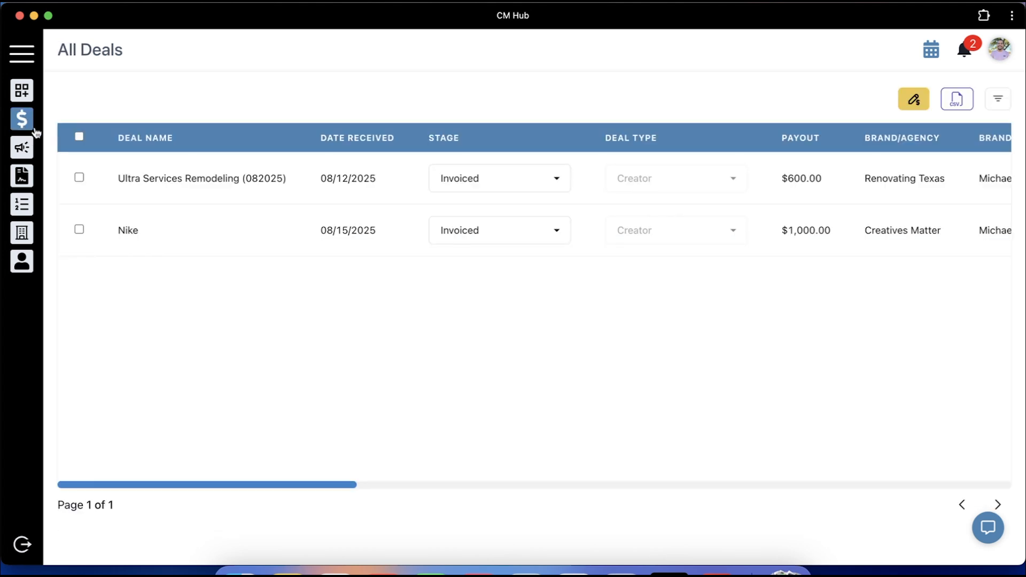
left_click(20, 232)
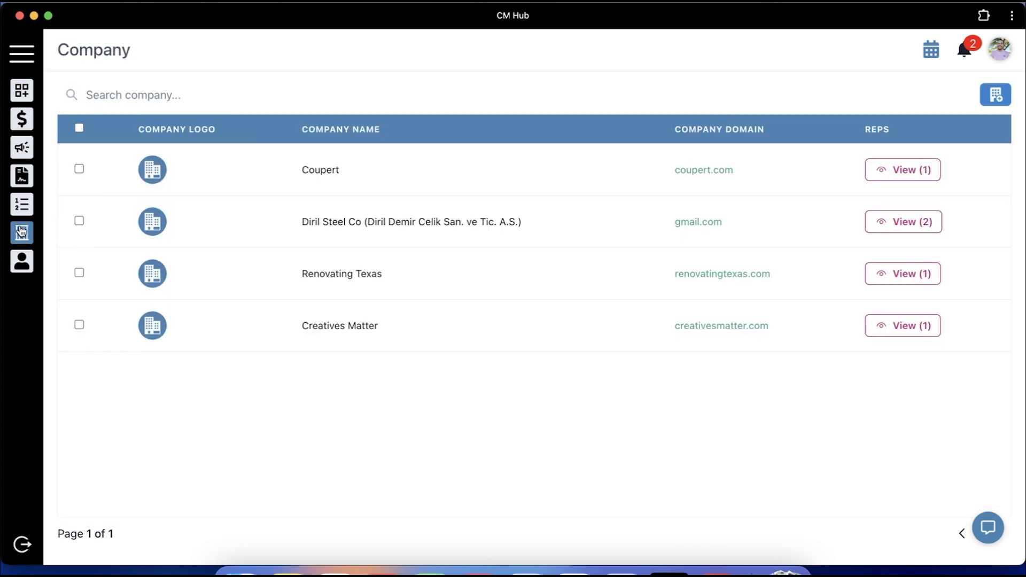
left_click(24, 122)
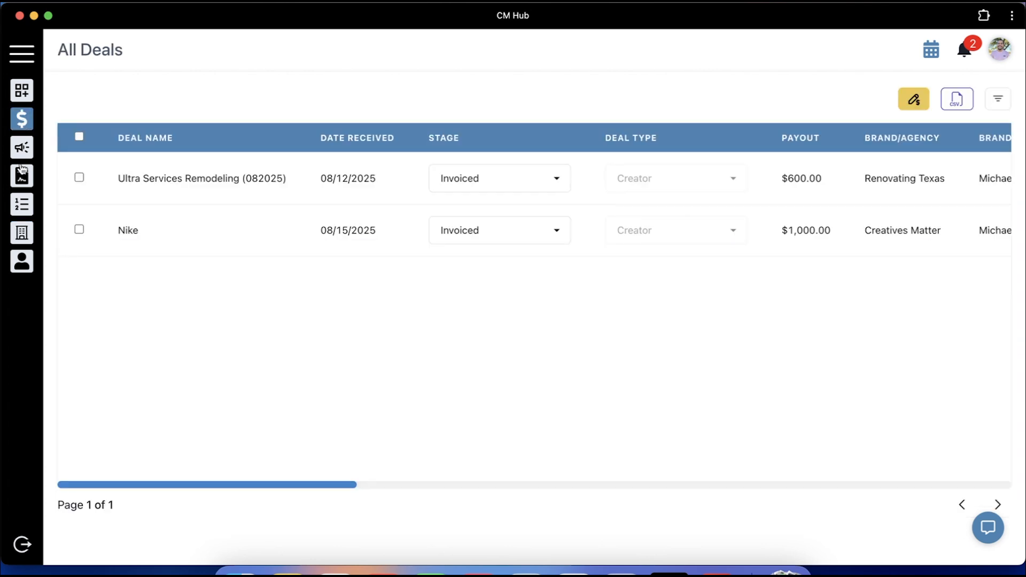
left_click(20, 158)
left_click(22, 232)
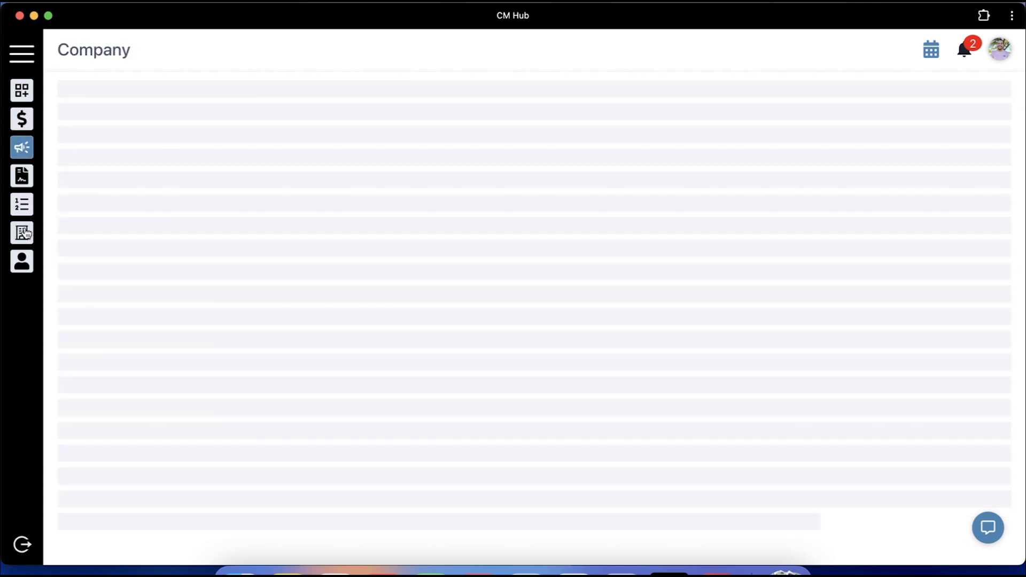
left_click(891, 175)
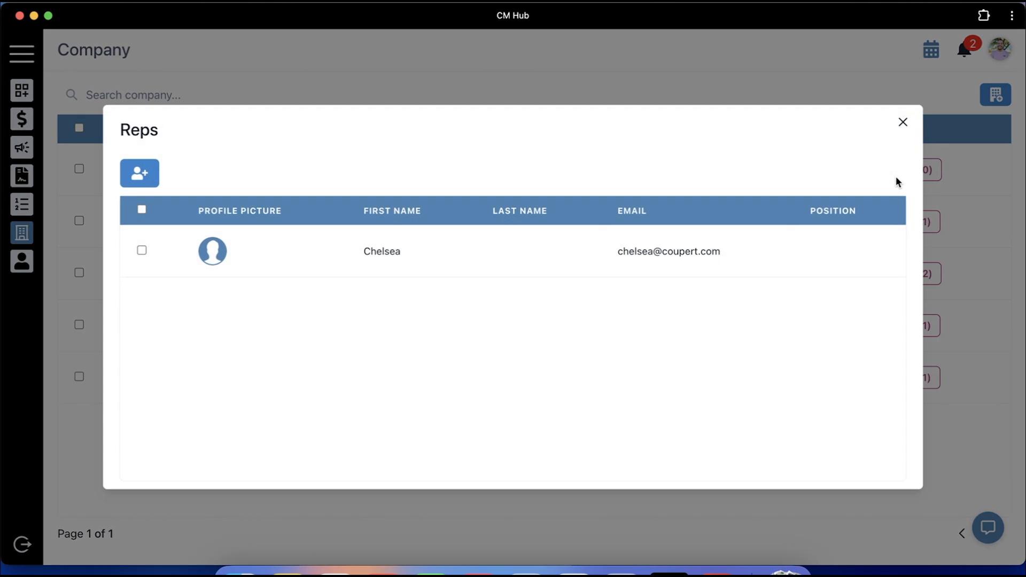
left_click(903, 123)
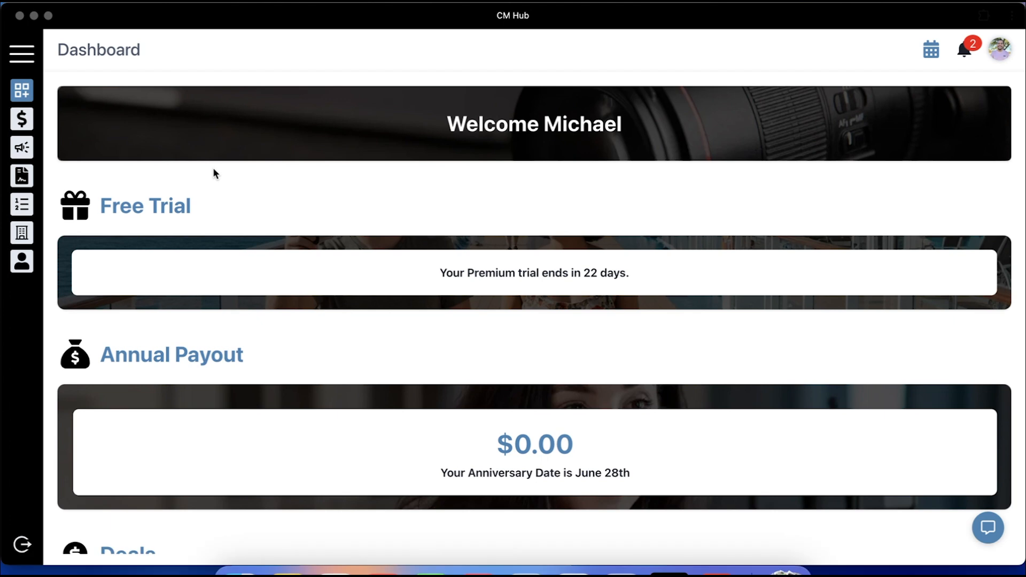
Open All Deals and scroll across every column of the five-deal table
left_click(230, 113)
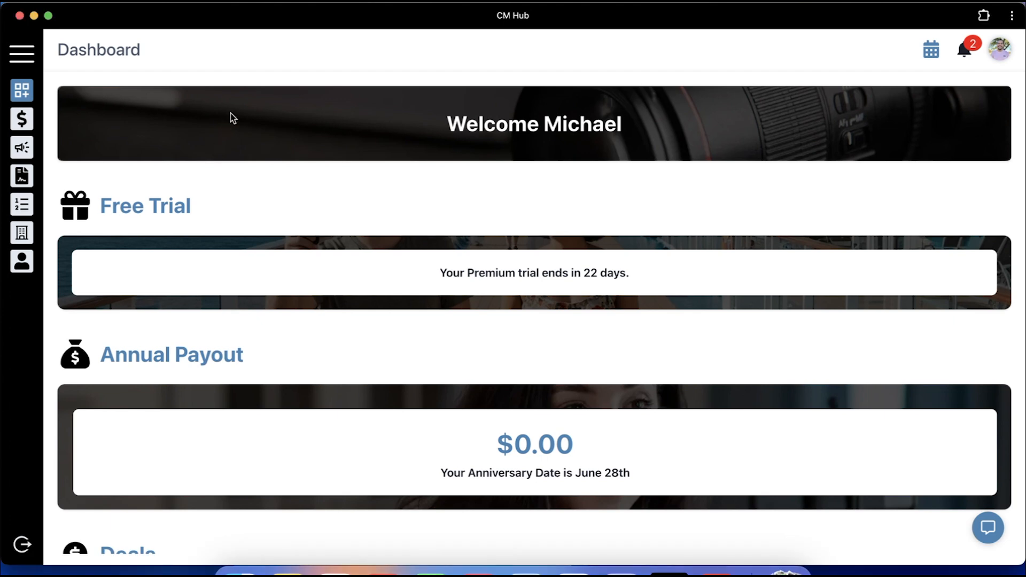
left_click(22, 124)
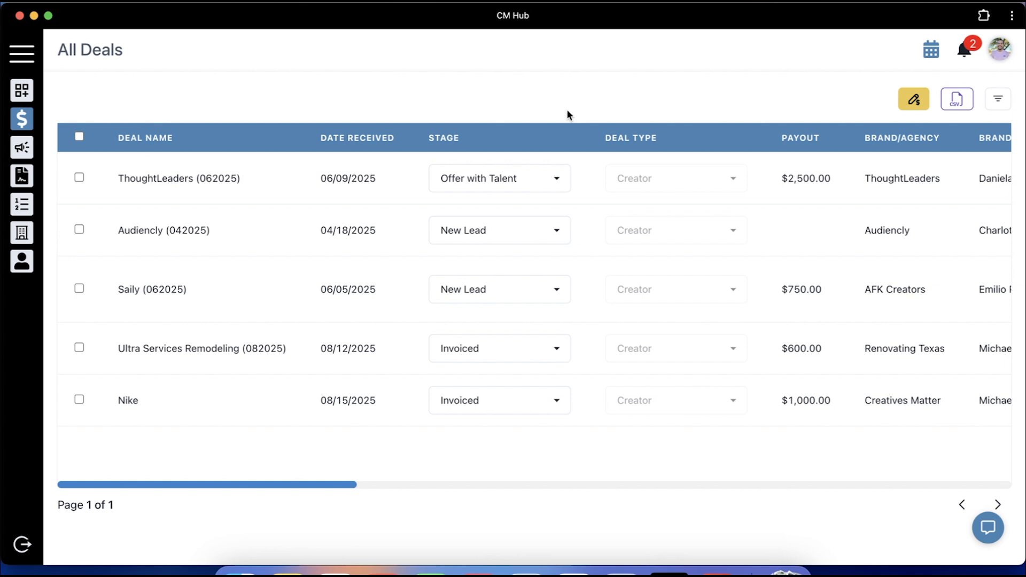
scroll(647, 228, "right", 5)
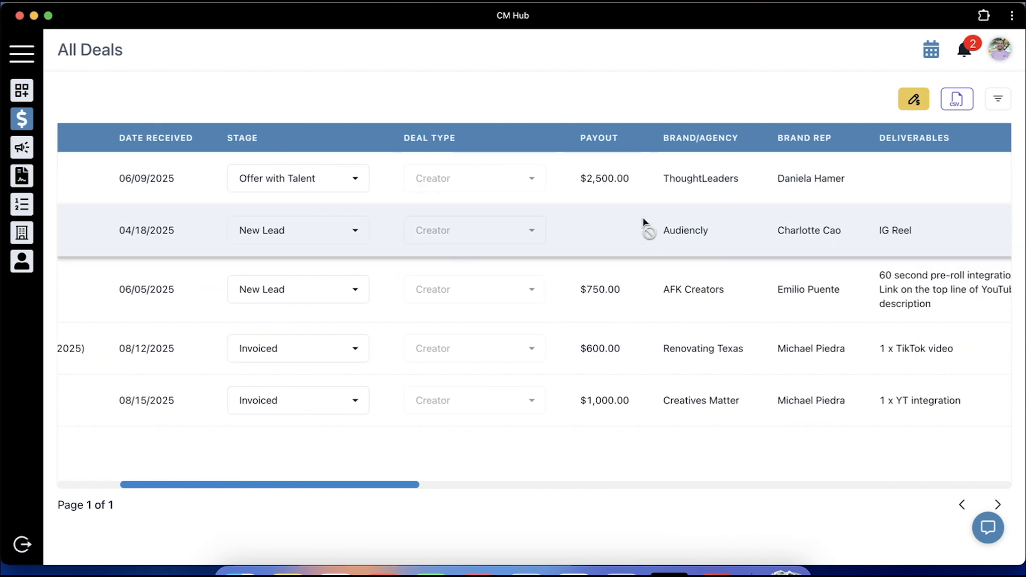
scroll(644, 222, "right", 10)
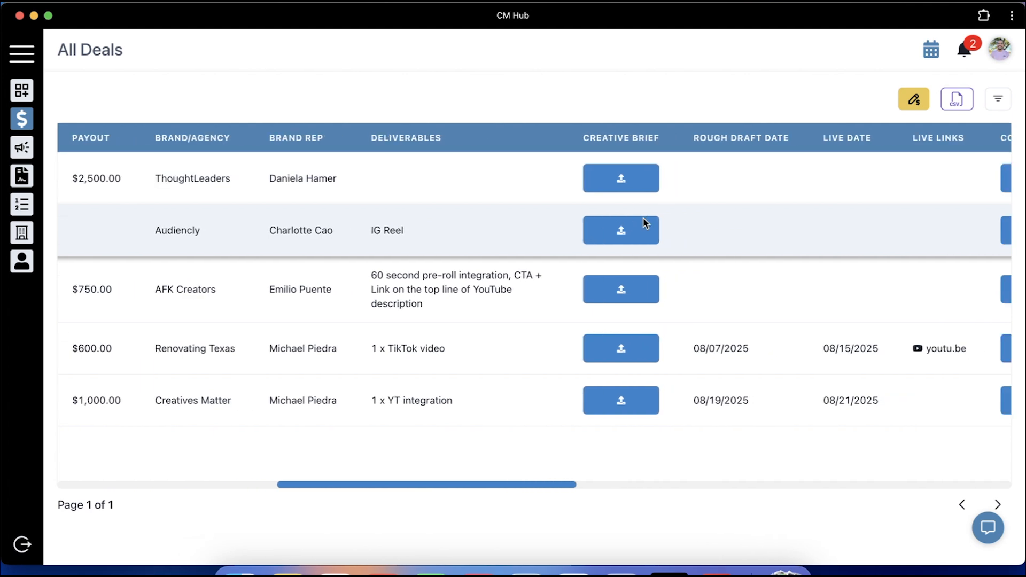
scroll(644, 220, "right", 15)
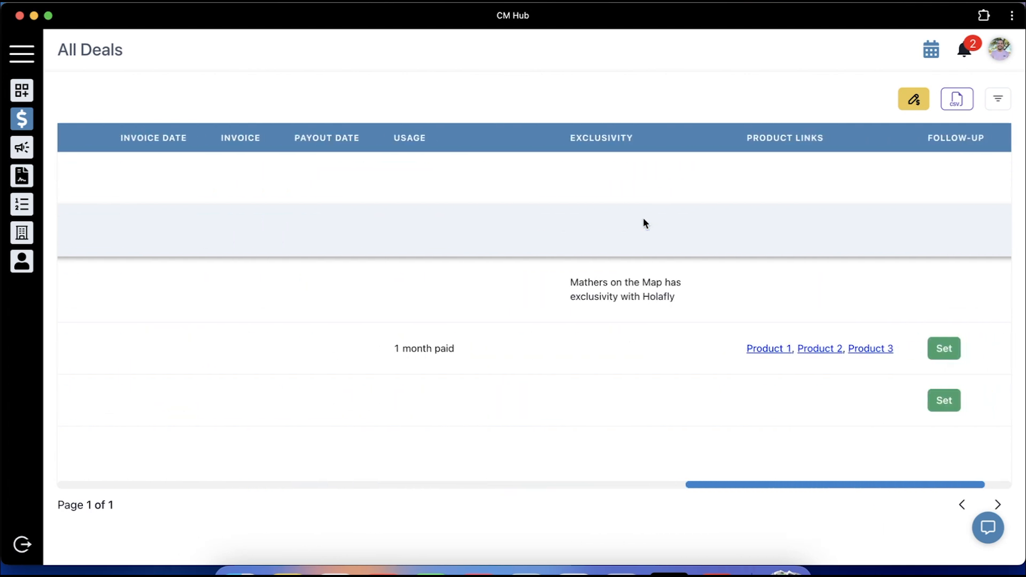
scroll(644, 222, "right", 3)
scroll(644, 222, "left", 20)
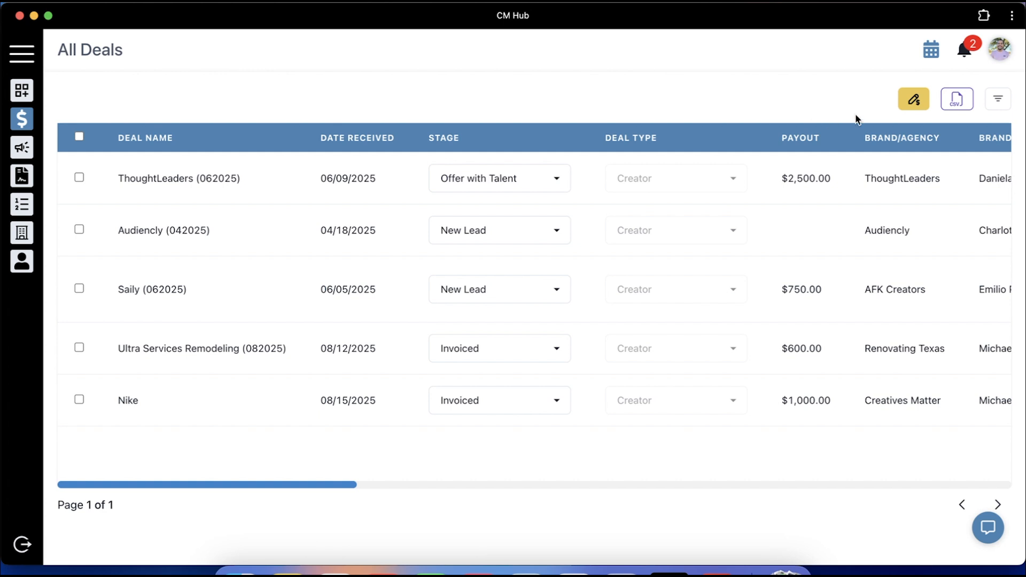
Add a new deal named USR with received date 08/05/2025
left_click(915, 107)
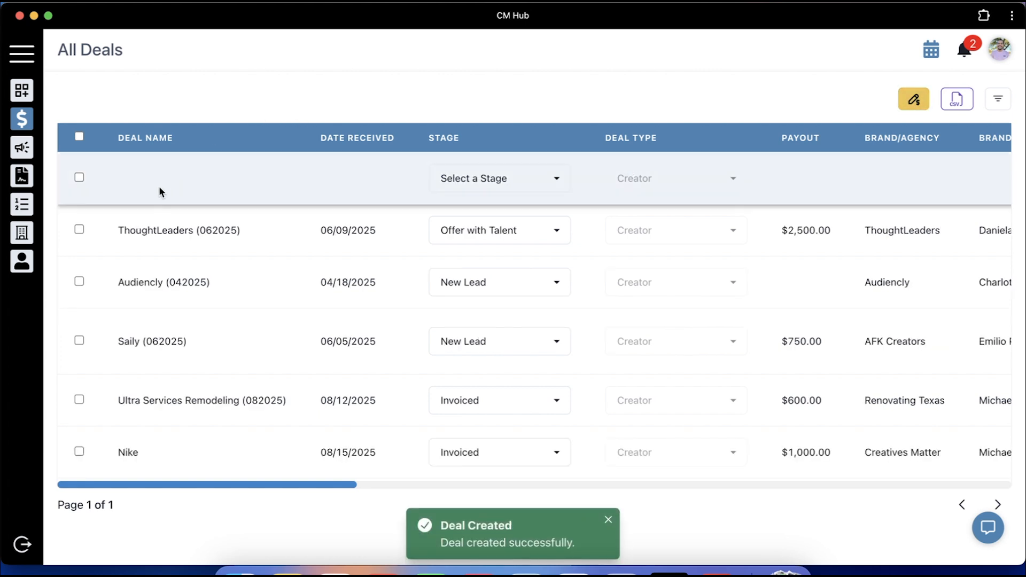
left_click(160, 184)
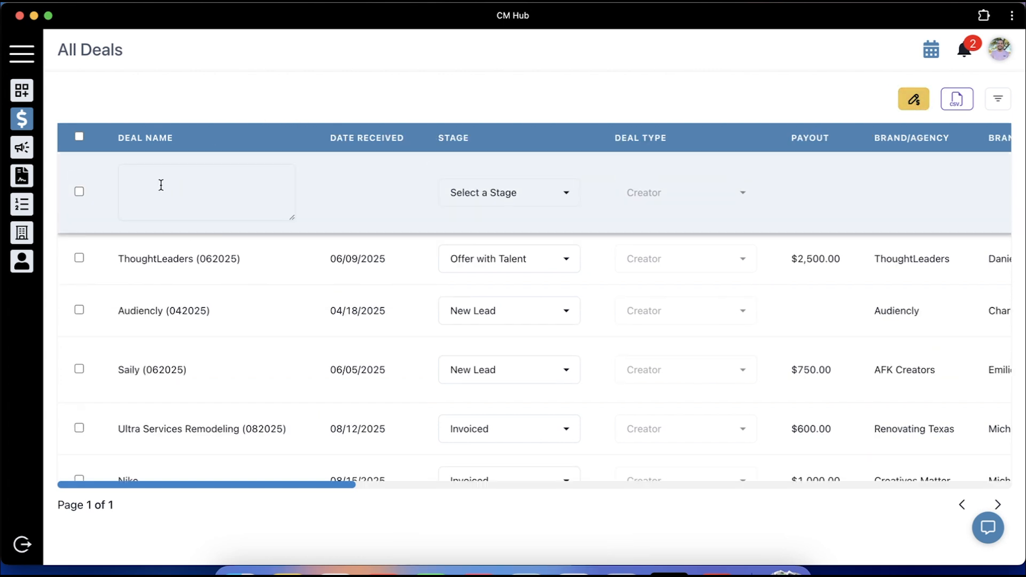
type("USR")
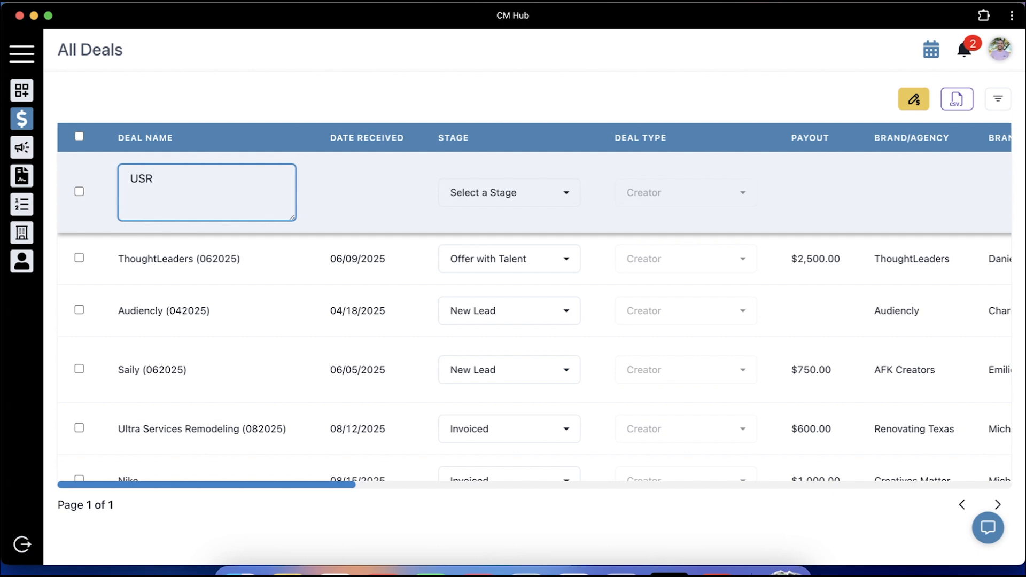
left_click(240, 160)
left_click(261, 144)
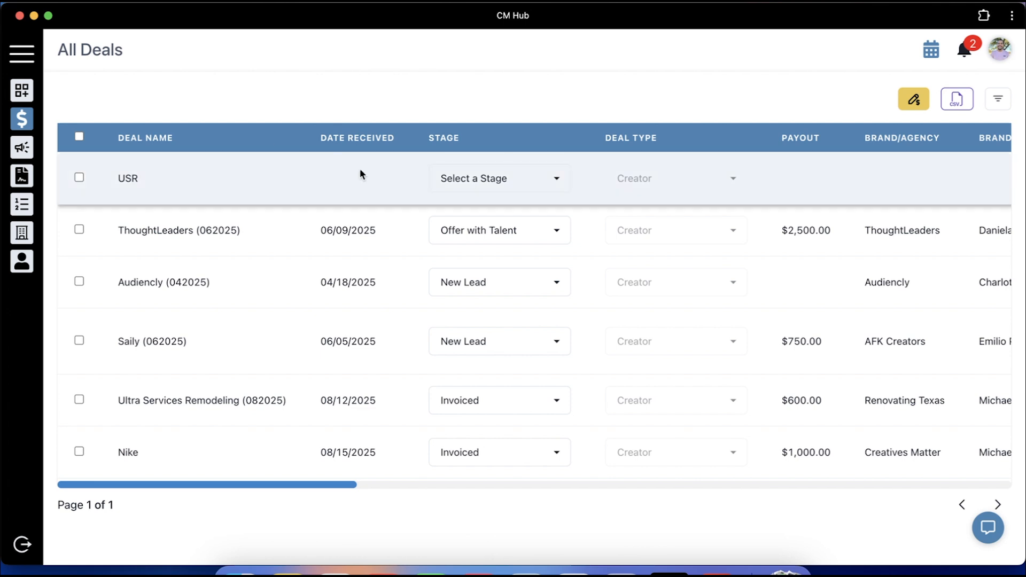
left_click(363, 171)
left_click(431, 191)
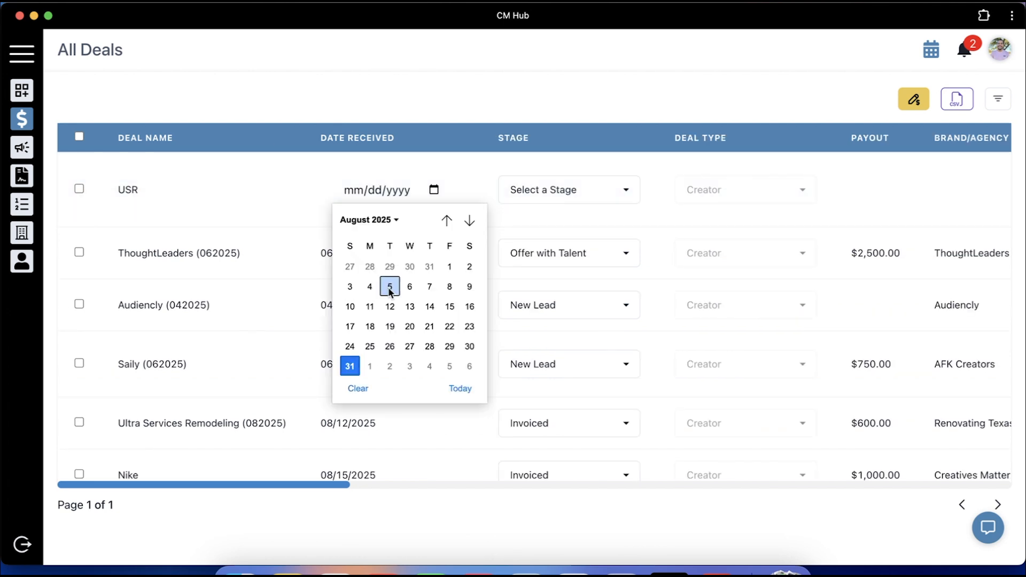
left_click(389, 286)
Set the USR deal's stage to Offer with Talent, brand Renovating Texas, and assign its rep
left_click(556, 188)
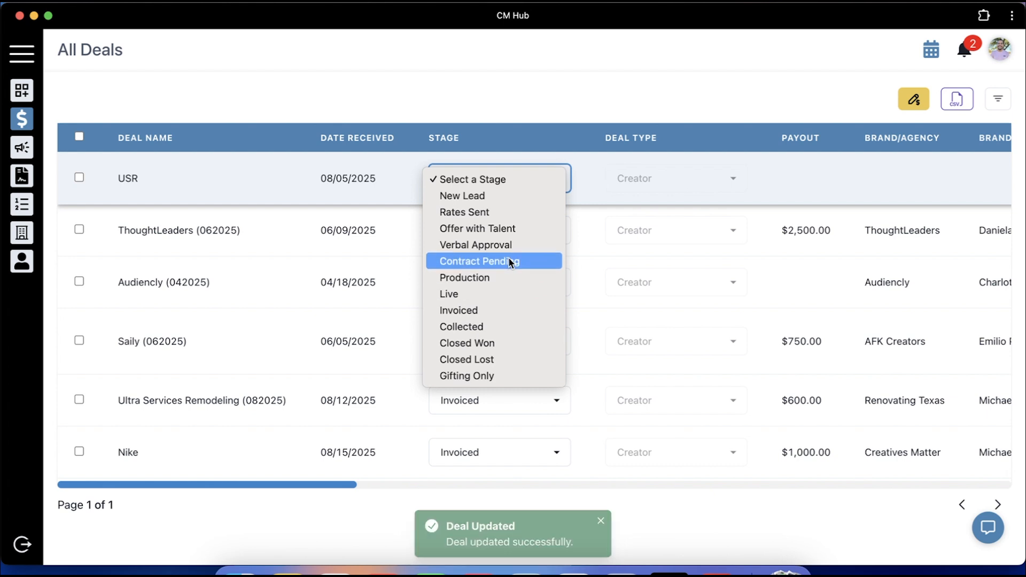
left_click(516, 227)
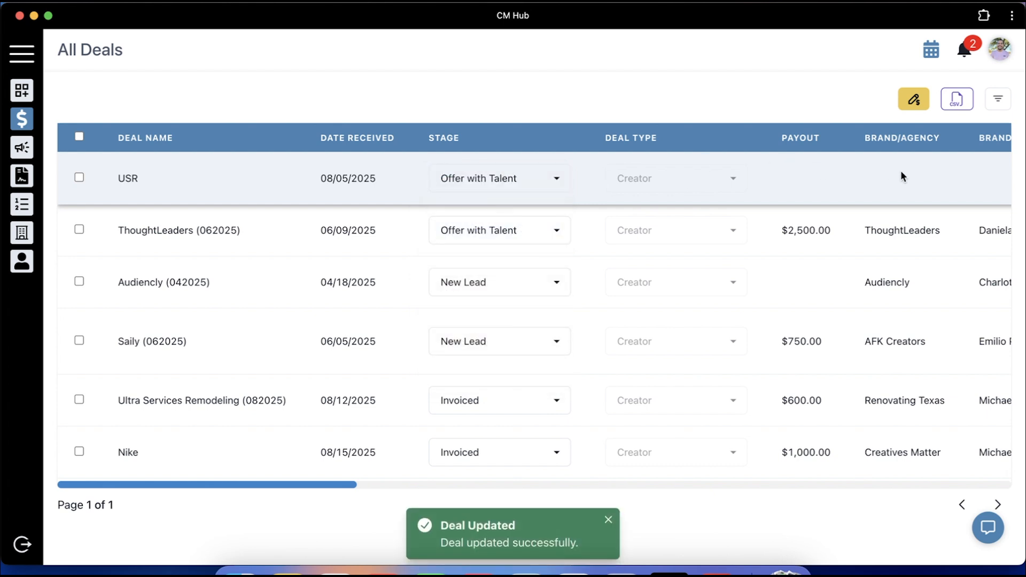
scroll(901, 171, "right", 5)
left_click(679, 181)
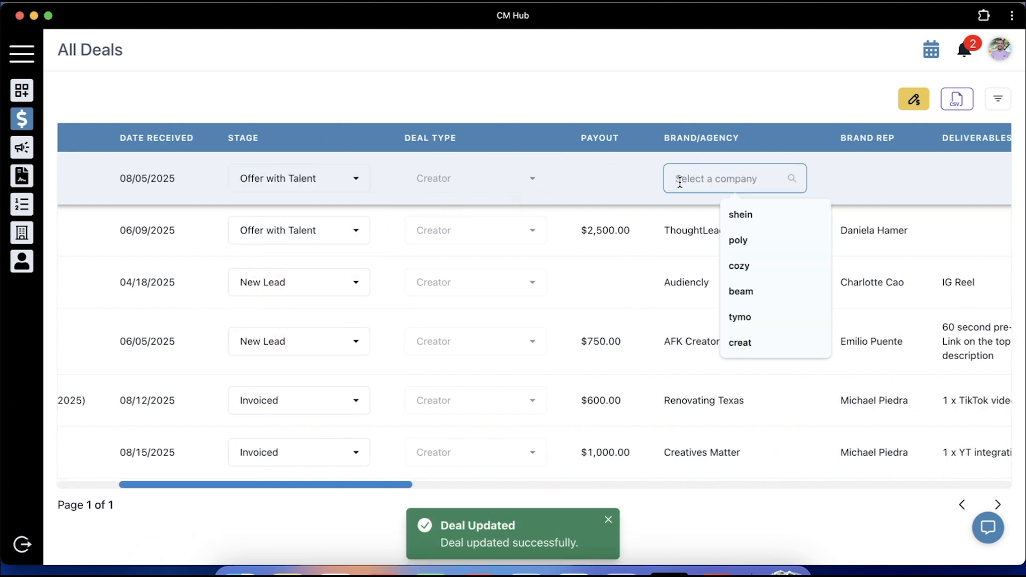
type("renov")
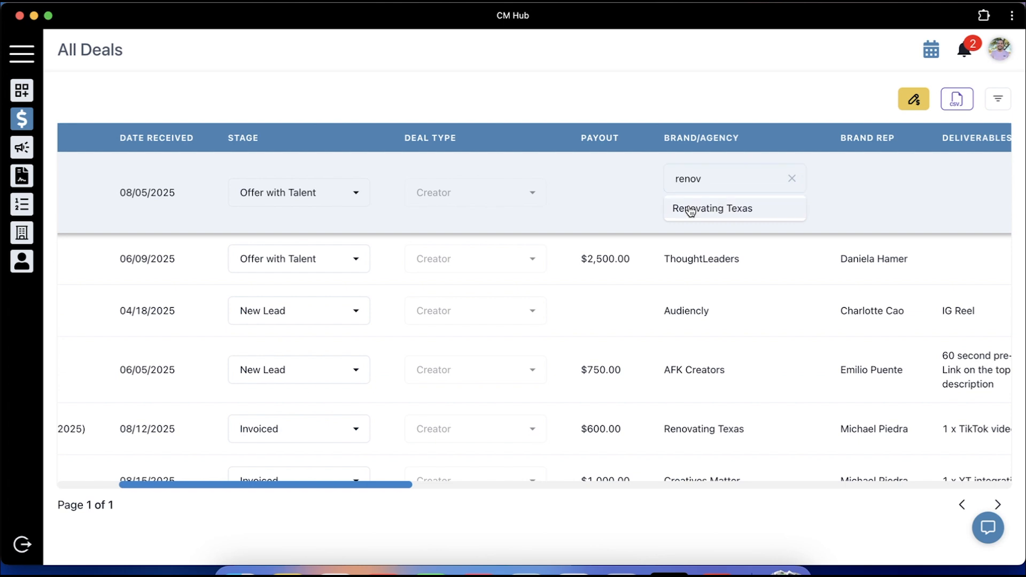
left_click(691, 211)
left_click(853, 175)
left_click(856, 178)
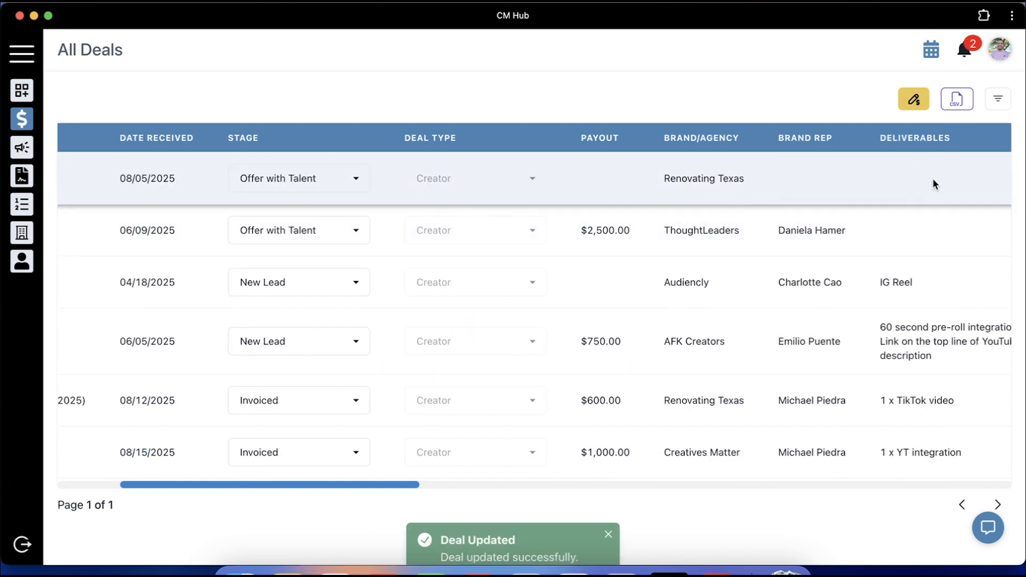
left_click(855, 178)
left_click(968, 182)
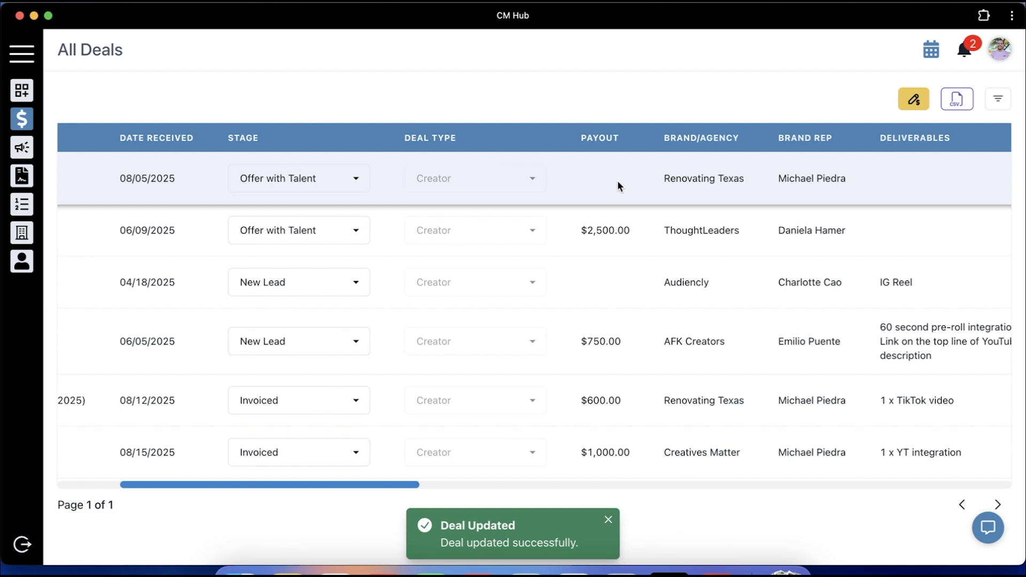
Enter a $1,000.00 payout for the USR deal
scroll(618, 180, "right", 5)
left_click(339, 179)
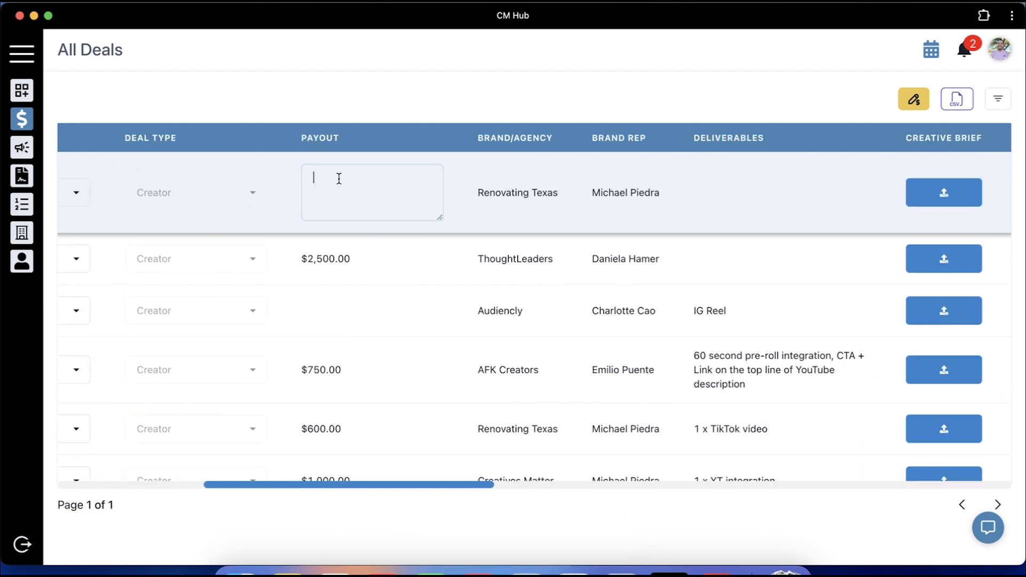
type("1000")
left_click(776, 172)
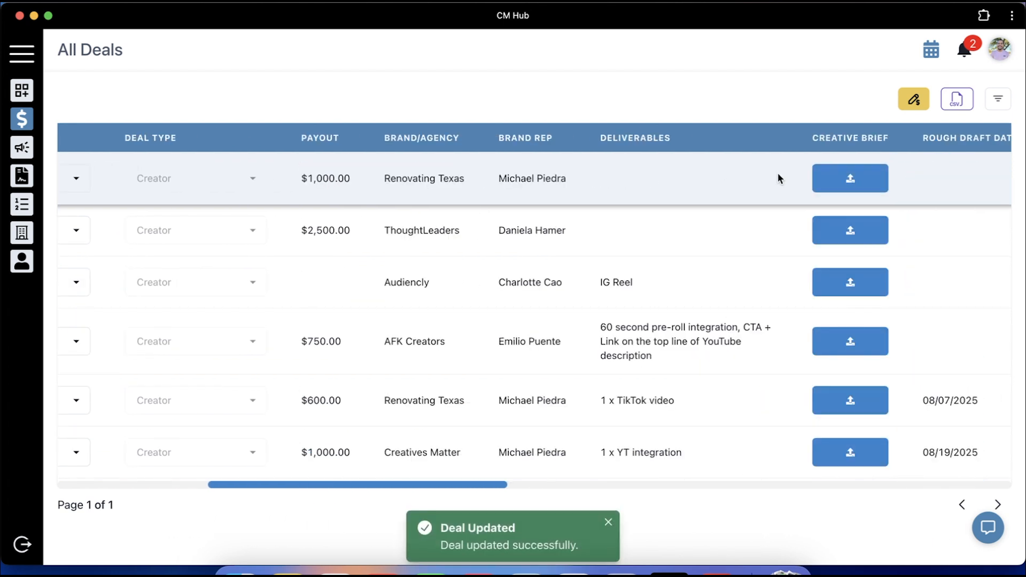
Select the USR deal, delete its contract file, and check the table afterwards
scroll(748, 176, "right", 5)
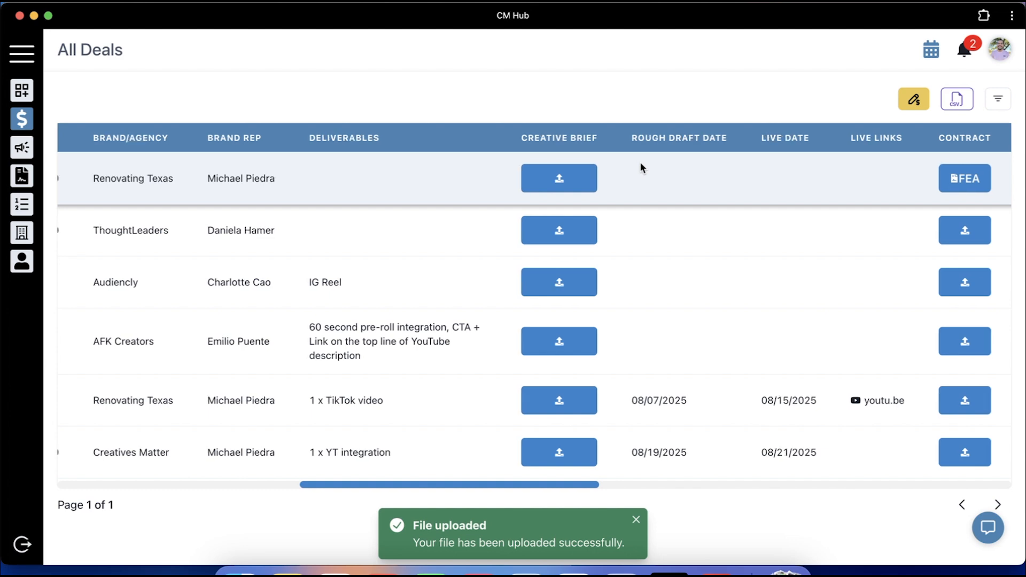
scroll(641, 162, "left", 10)
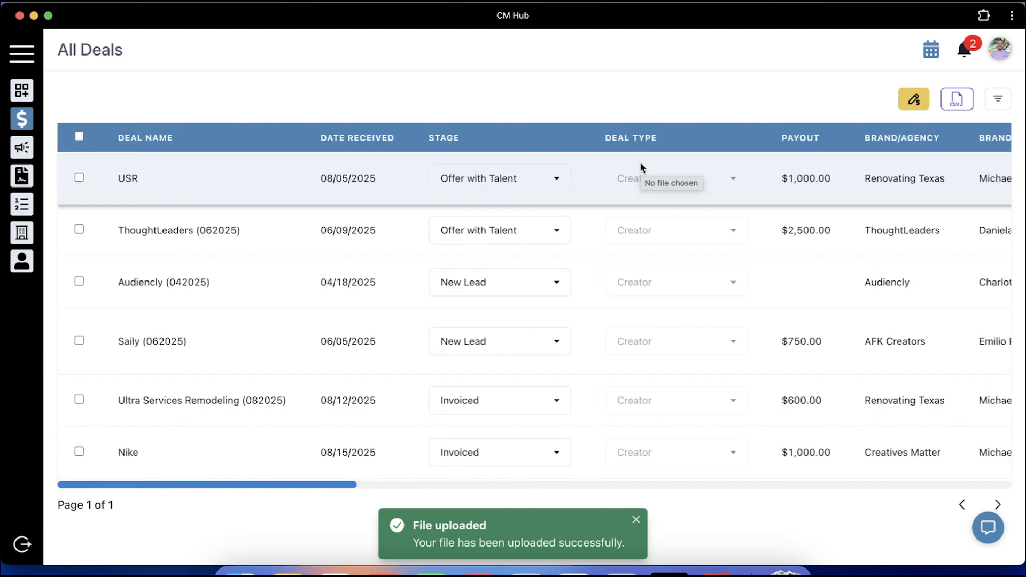
left_click(79, 179)
left_click(958, 96)
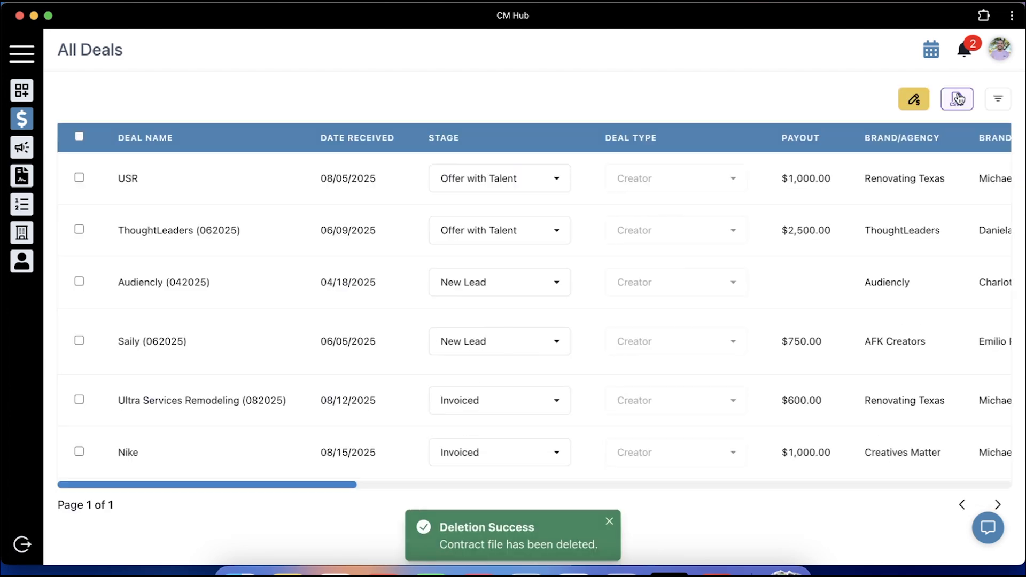
scroll(890, 187, "right", 5)
scroll(887, 191, "right", 10)
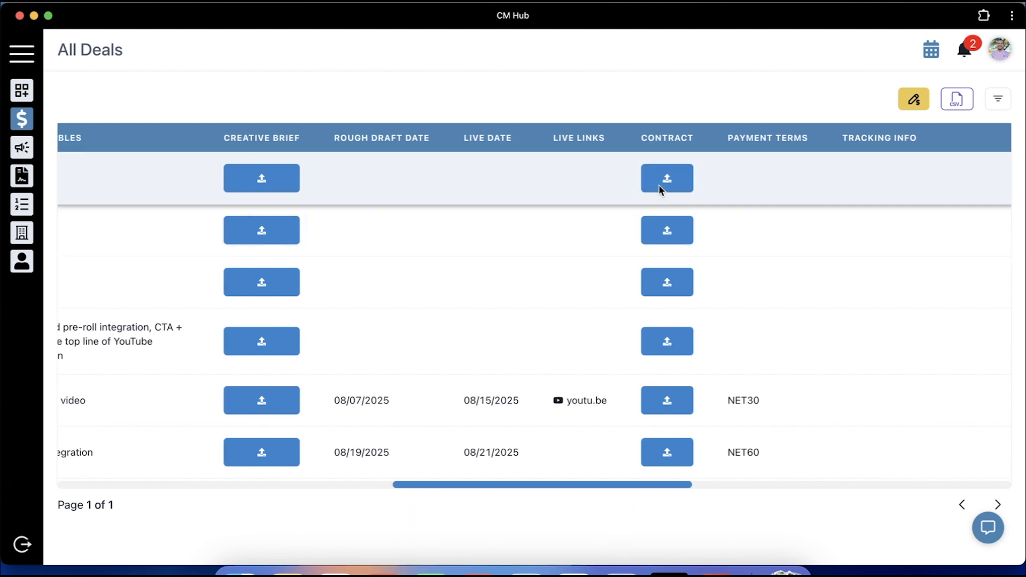
scroll(648, 185, "left", 15)
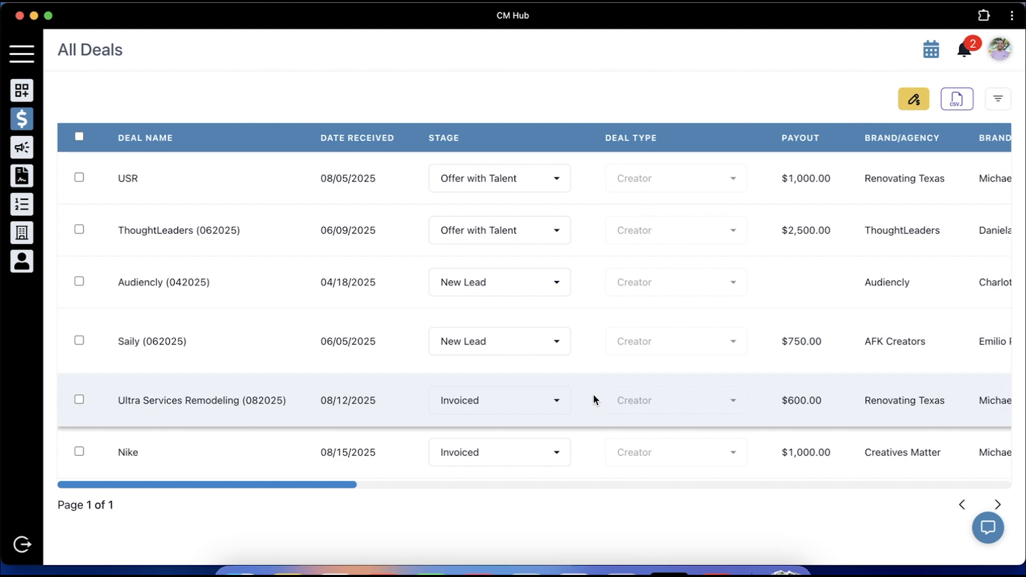
Review the Ultra Services Remodeling invoice form (NET30, 600.00) and close it unsent
left_click(79, 400)
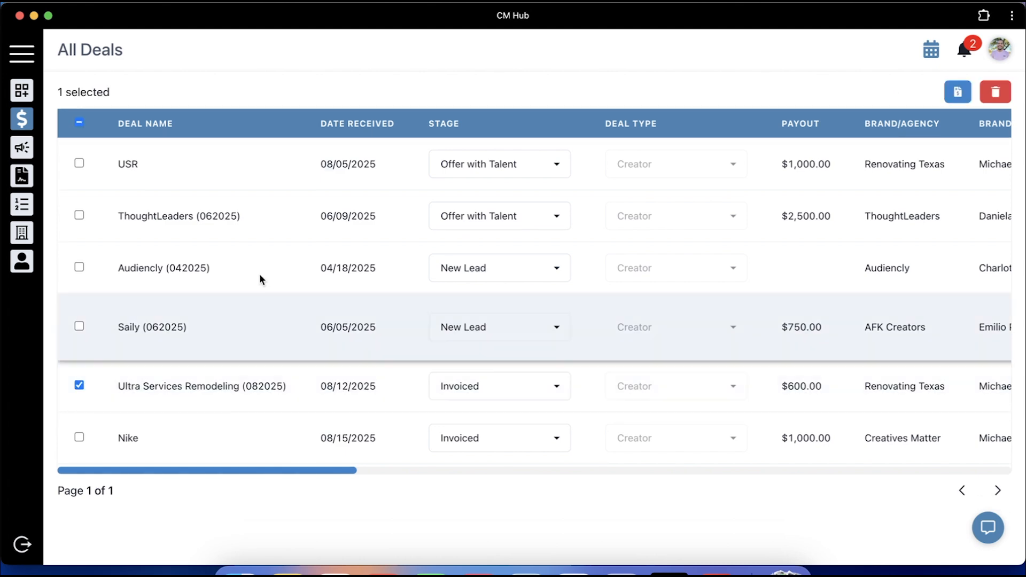
left_click(952, 95)
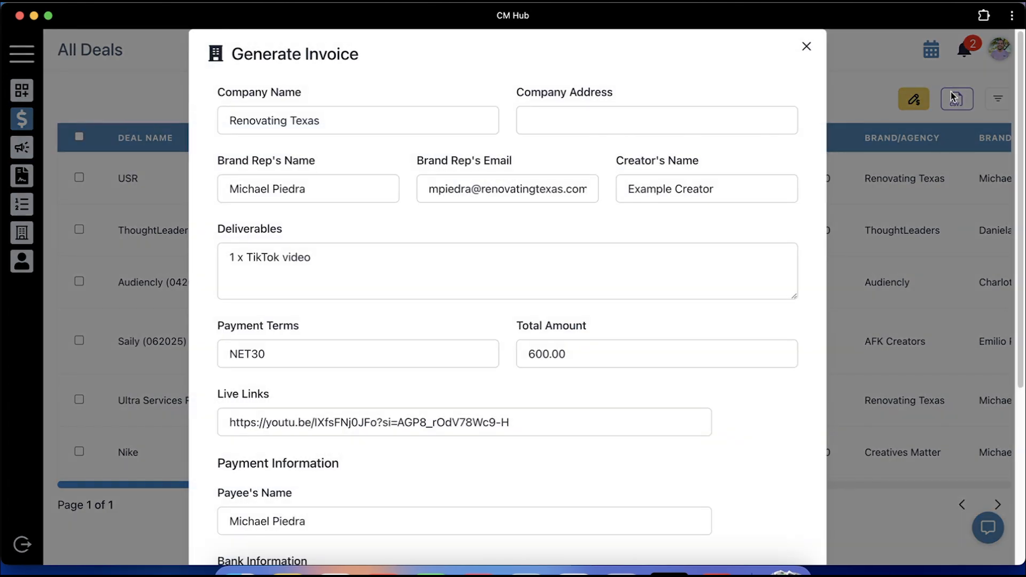
scroll(648, 328, "down", 5)
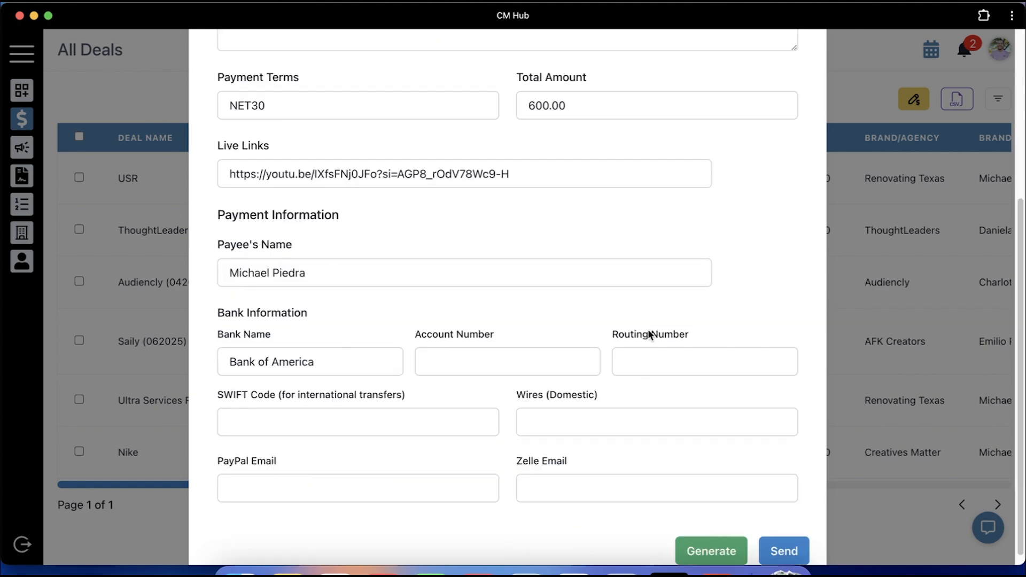
scroll(648, 331, "up", 5)
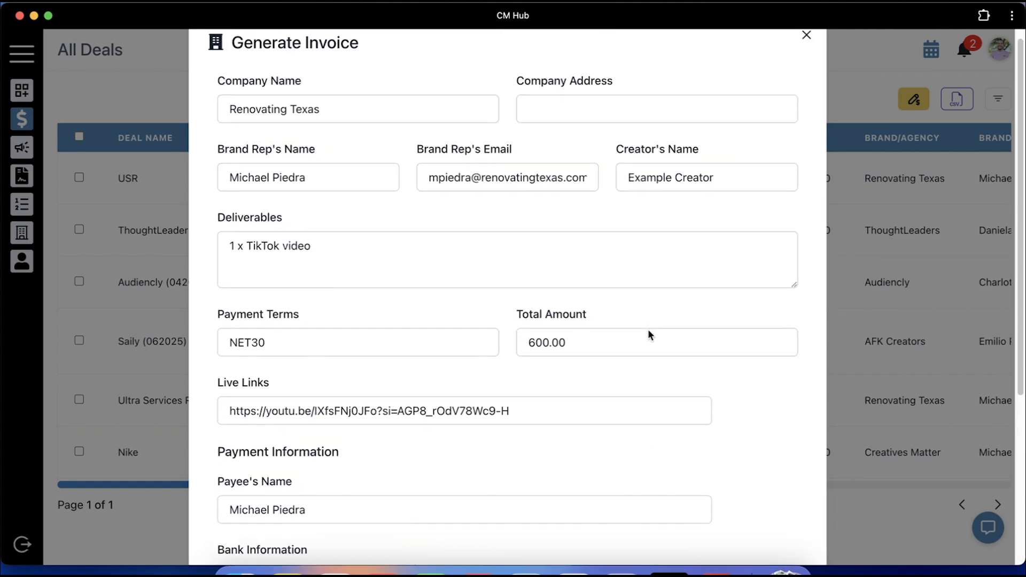
scroll(648, 335, "down", 5)
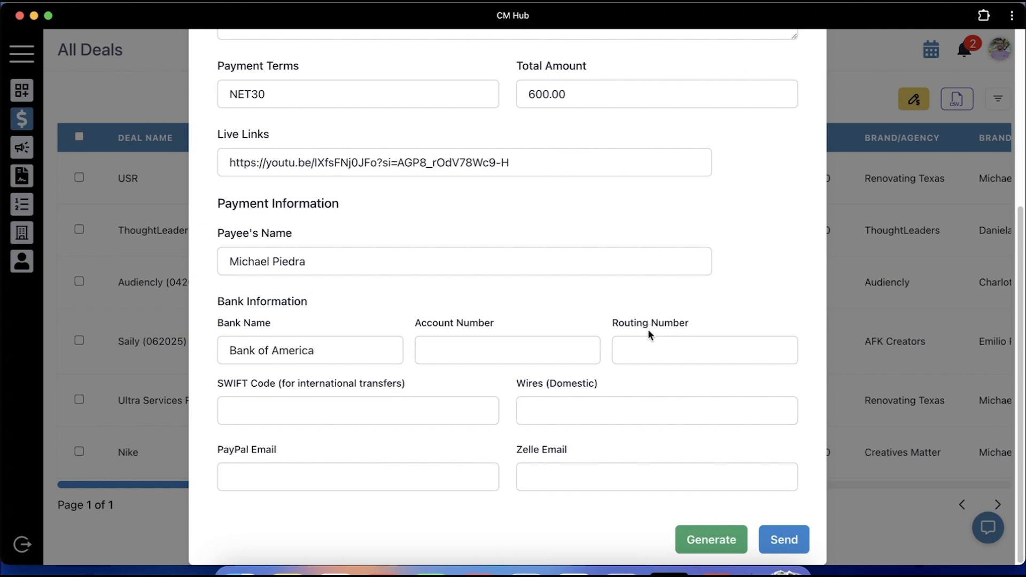
scroll(648, 335, "up", 5)
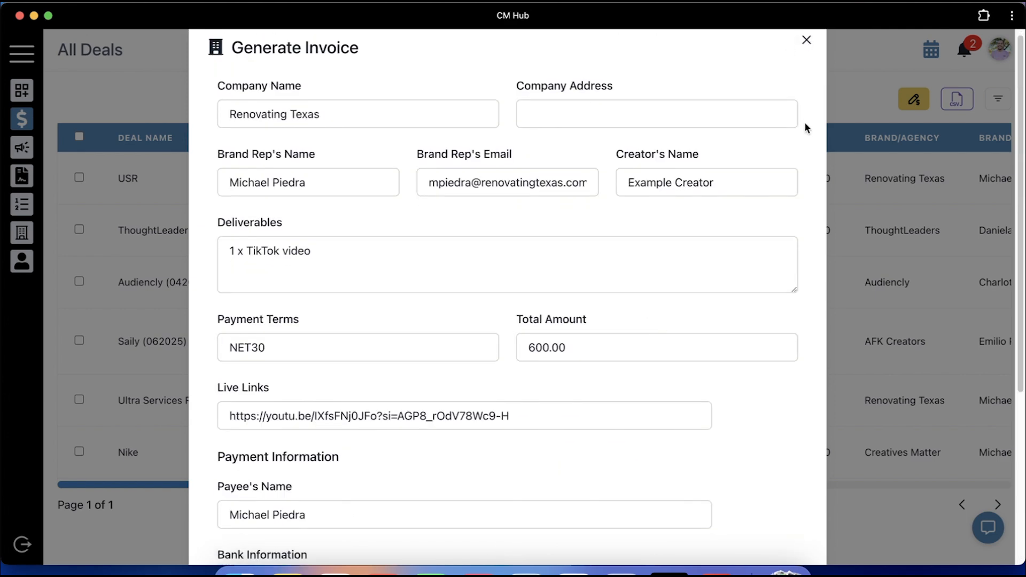
scroll(804, 124, "down", 5)
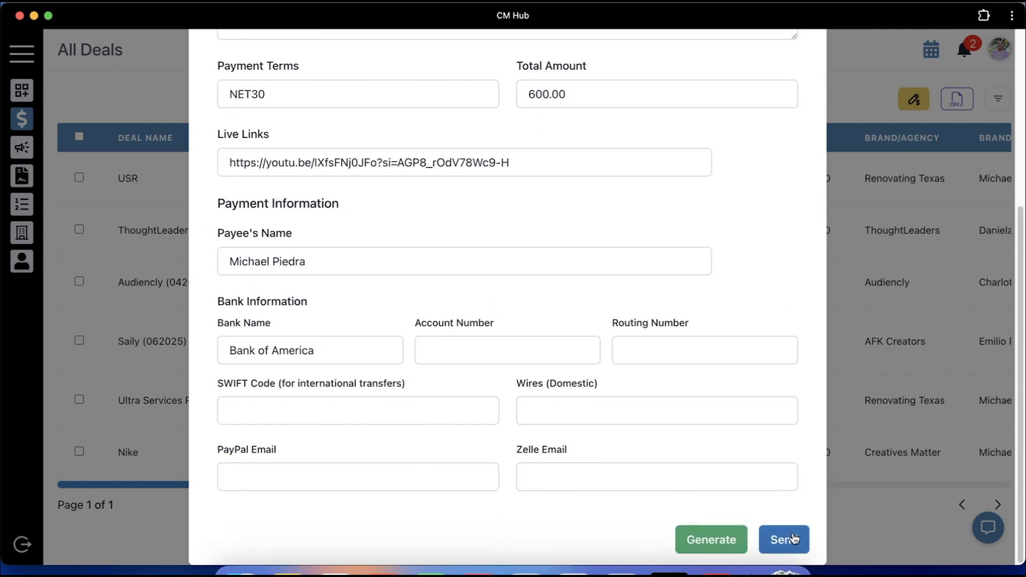
scroll(804, 316, "up", 5)
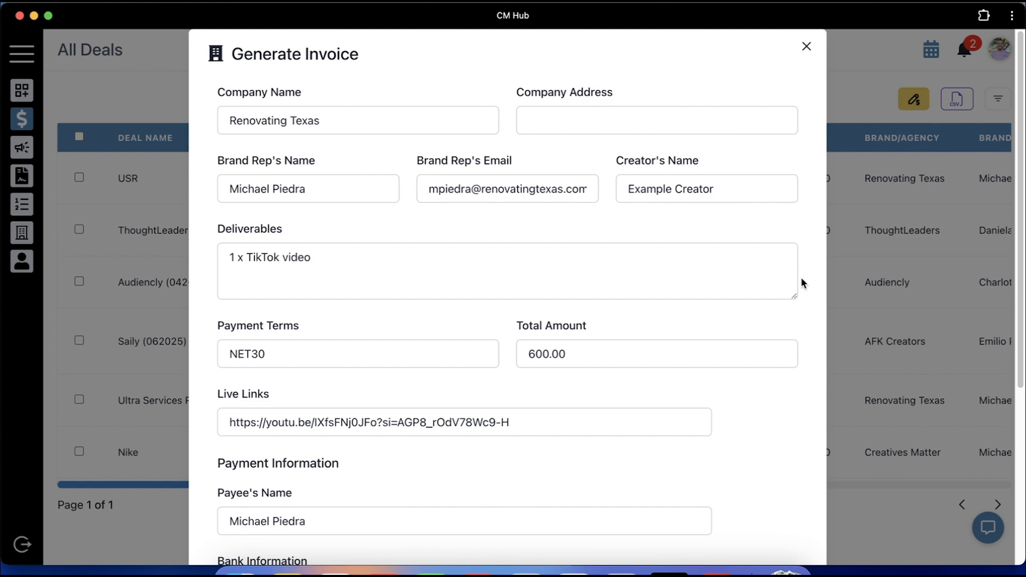
left_click(806, 47)
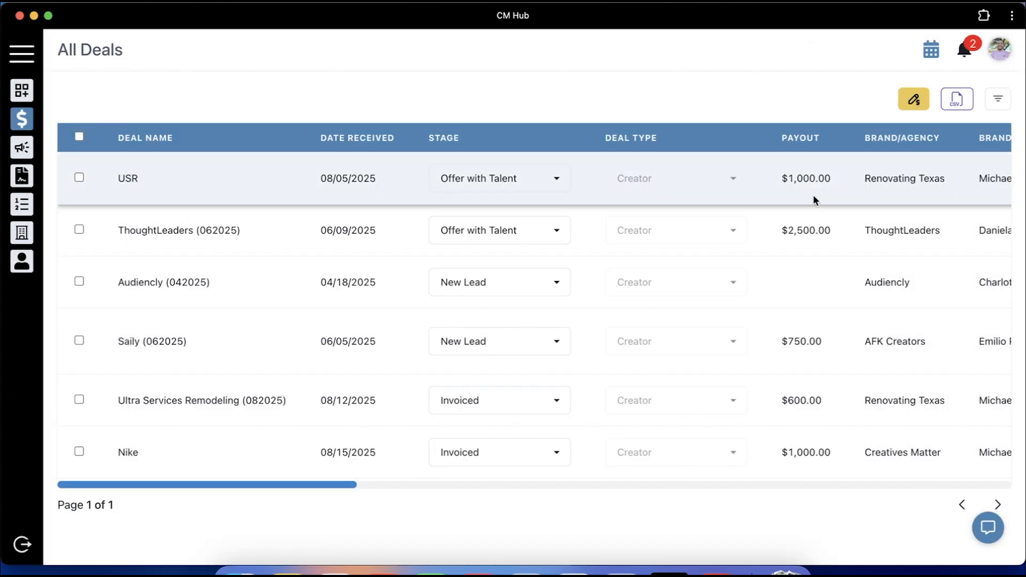
scroll(814, 197, "right", 10)
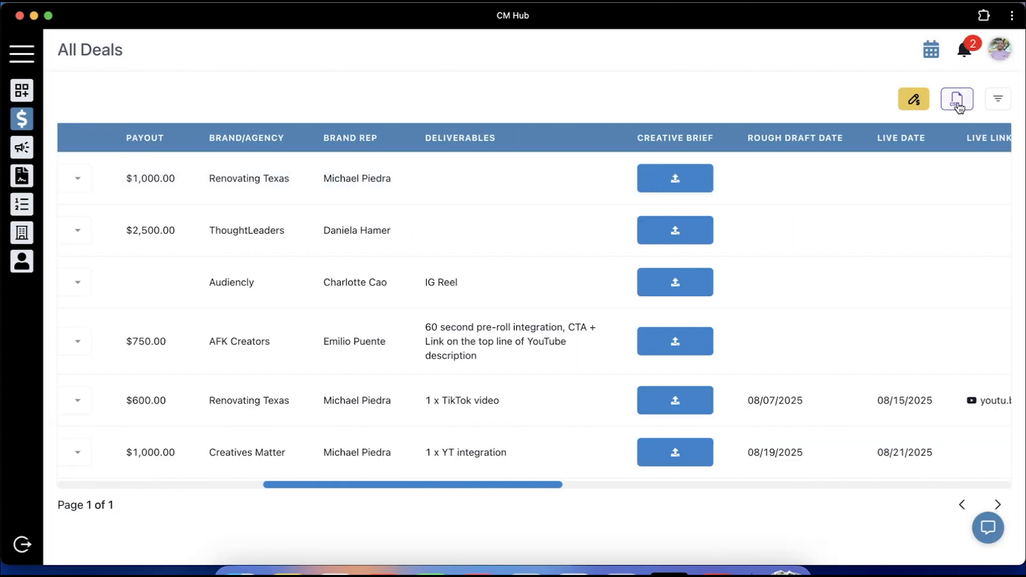
left_click(998, 100)
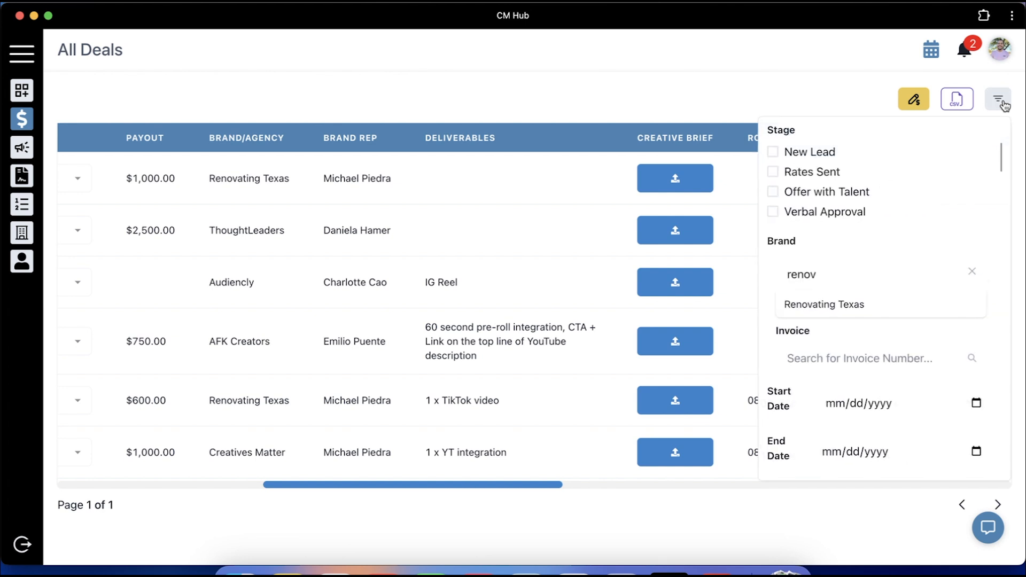
scroll(861, 187, "down", 5)
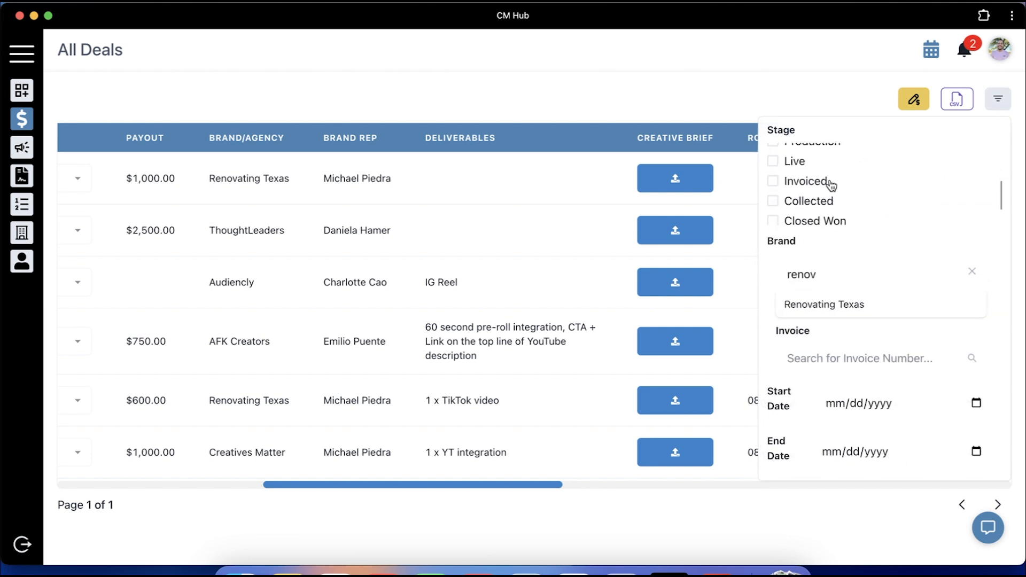
left_click(830, 182)
left_click(828, 101)
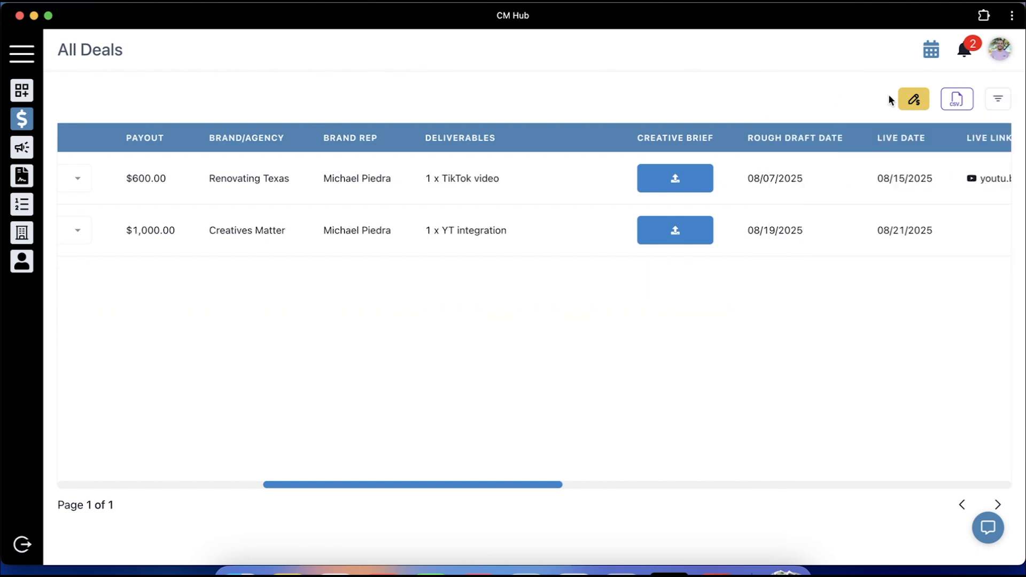
left_click(998, 105)
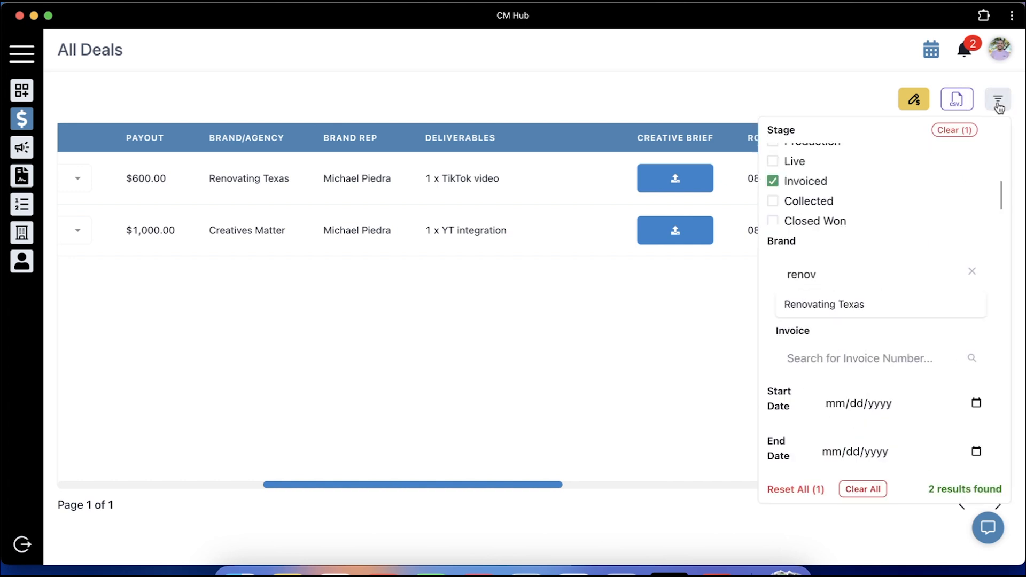
left_click(955, 131)
left_click(998, 104)
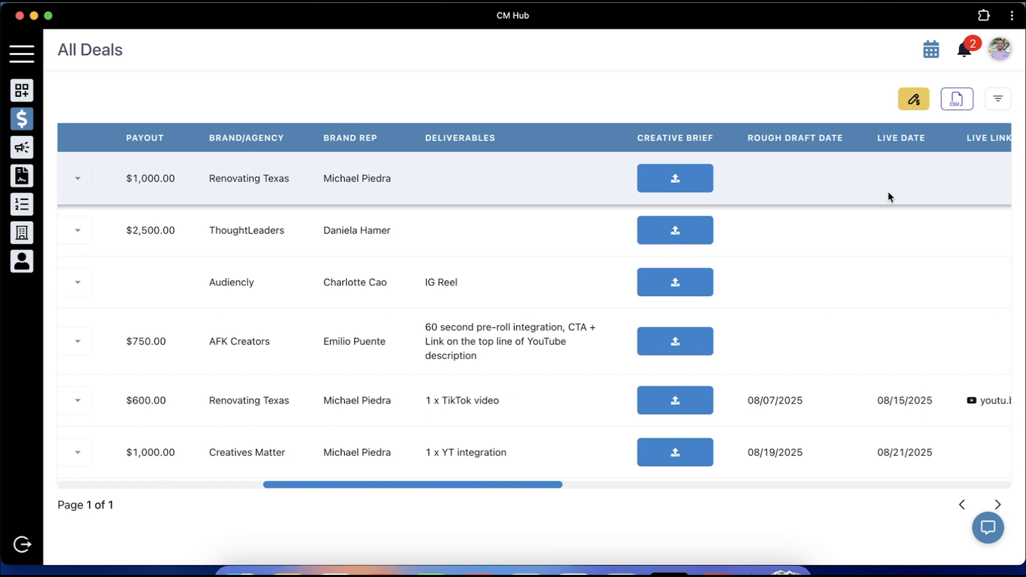
Start a follow-up on the 1 month paid deal, sending October 17, 2025 at 3:04 PM
scroll(888, 195, "right", 15)
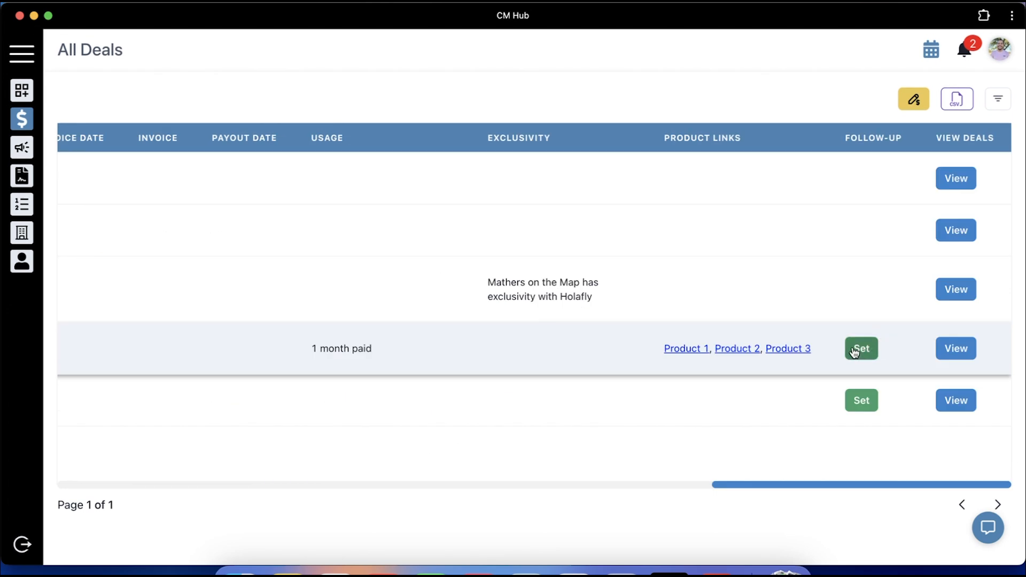
left_click(855, 354)
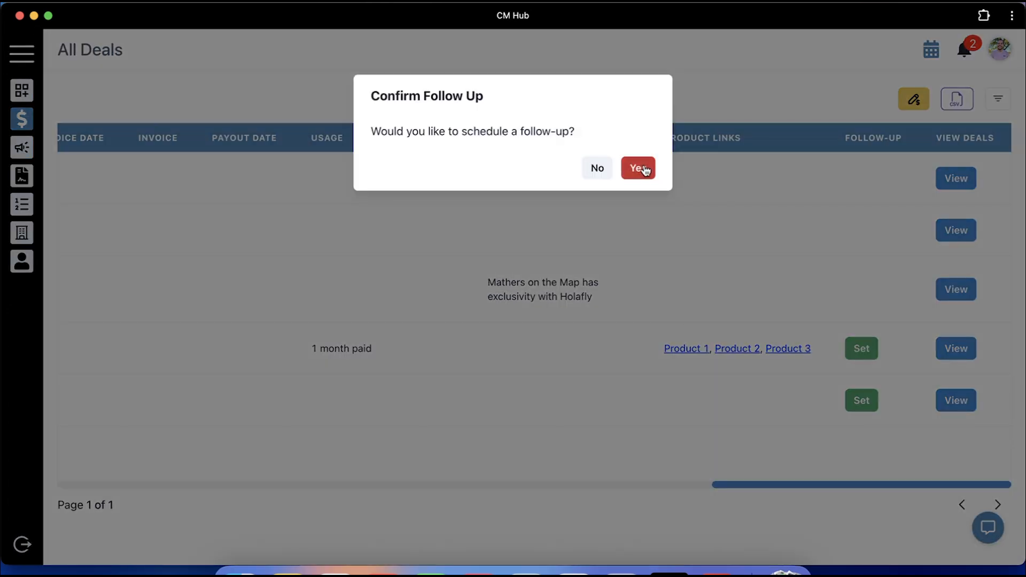
left_click(643, 167)
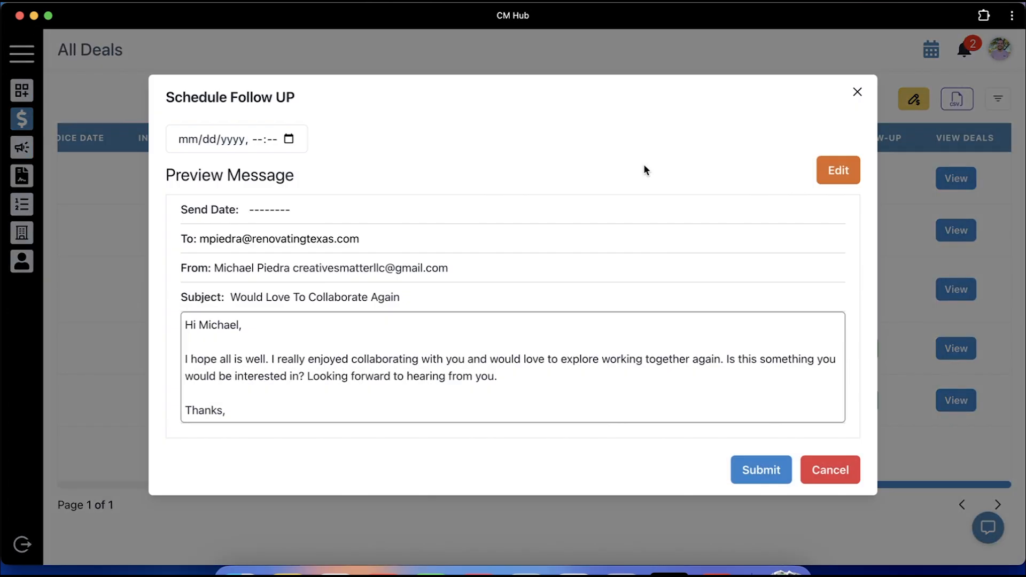
left_click(290, 139)
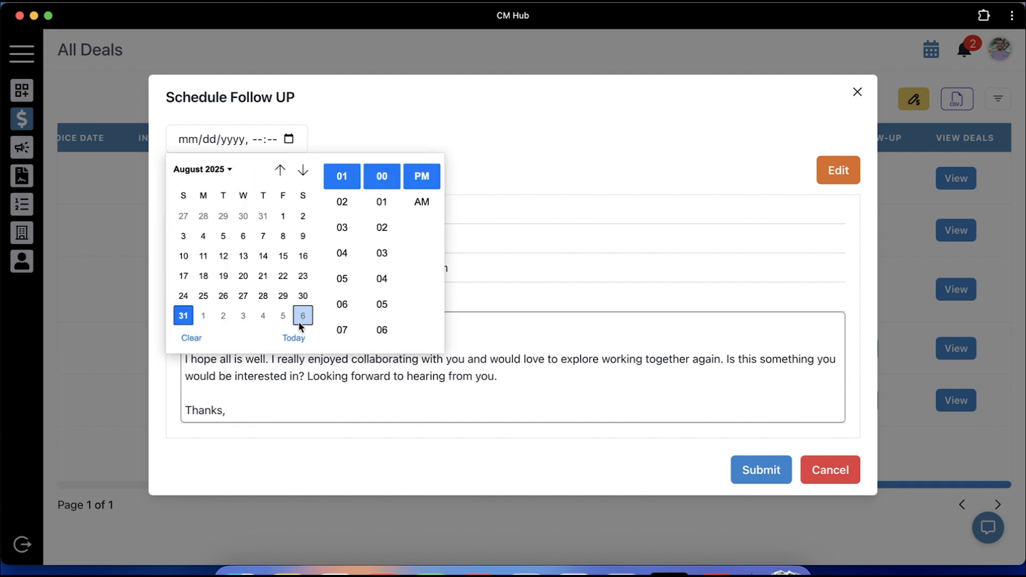
left_click(303, 170)
left_click(304, 170)
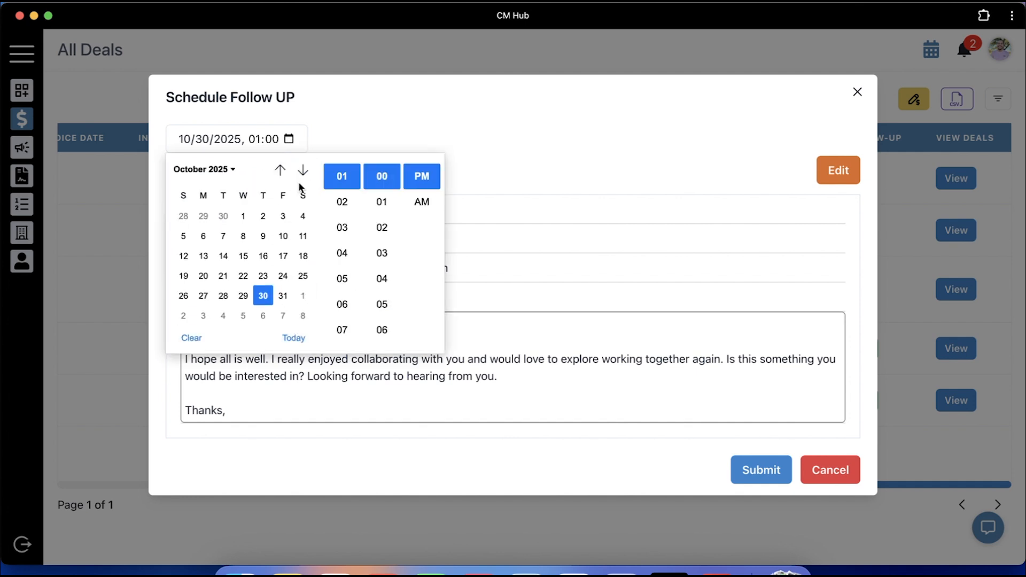
left_click(283, 257)
left_click(332, 238)
left_click(377, 274)
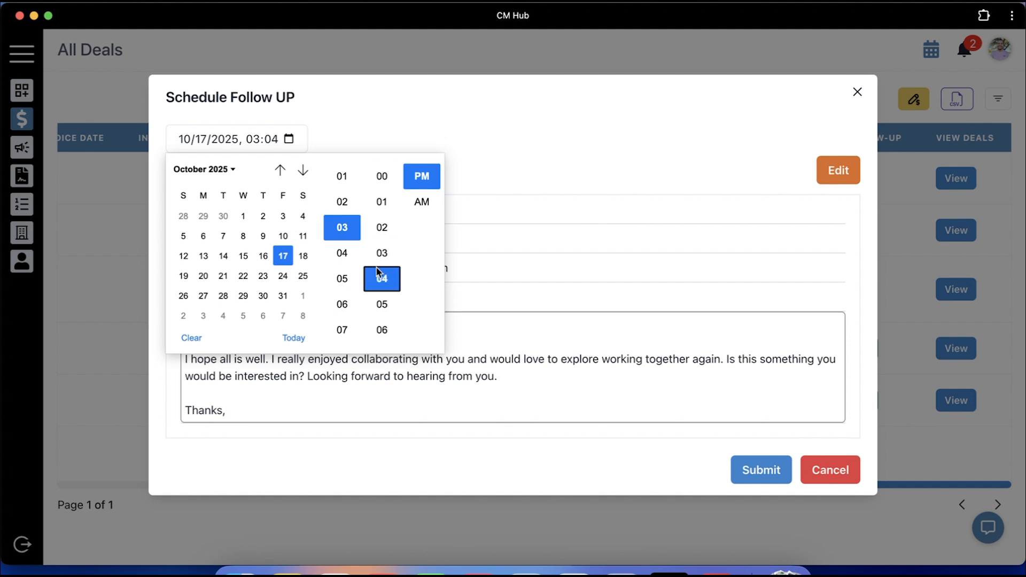
Preview and edit the follow-up message, then submit the scheduled follow-up
left_click(508, 143)
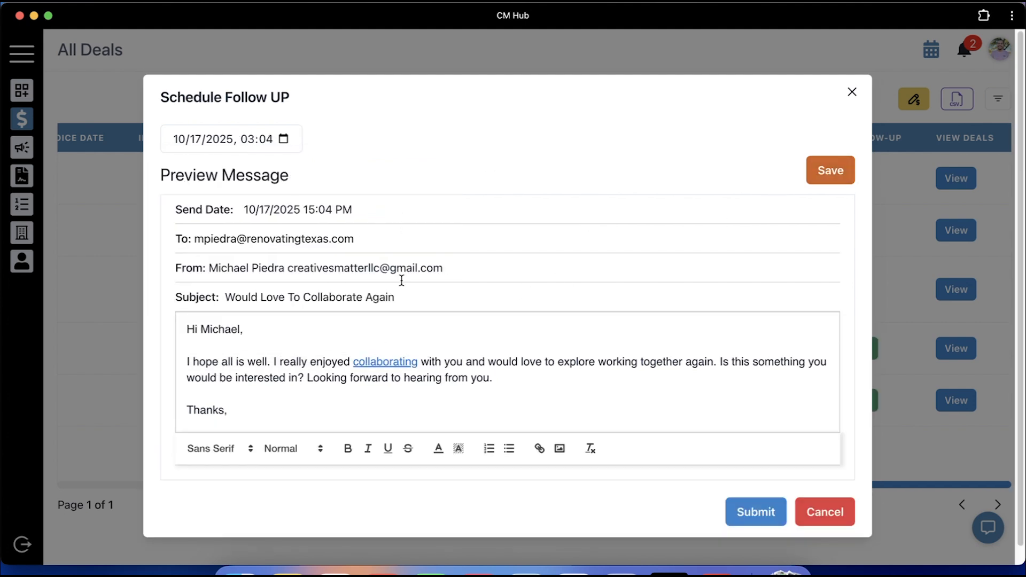
left_click(838, 170)
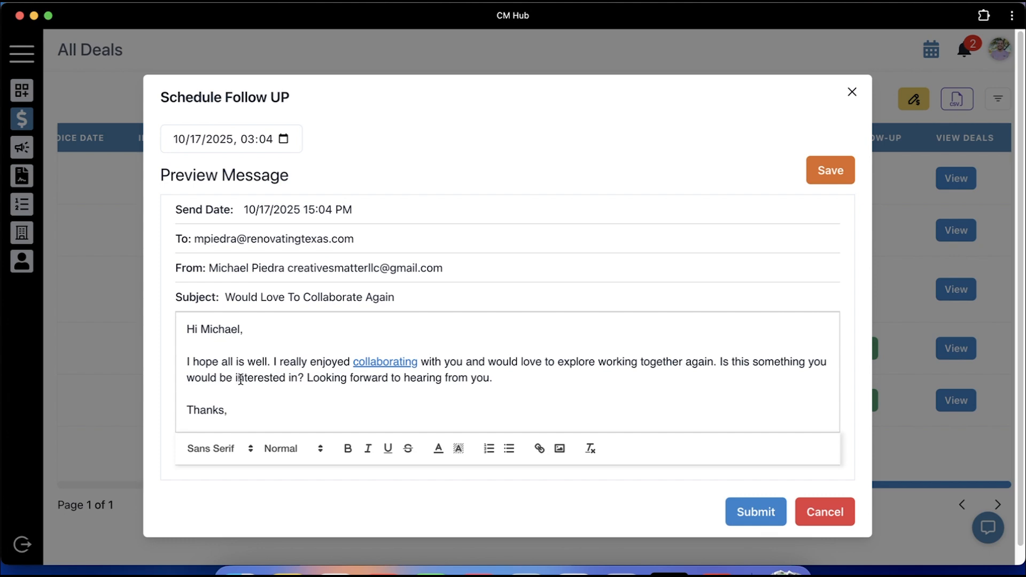
left_click(835, 173)
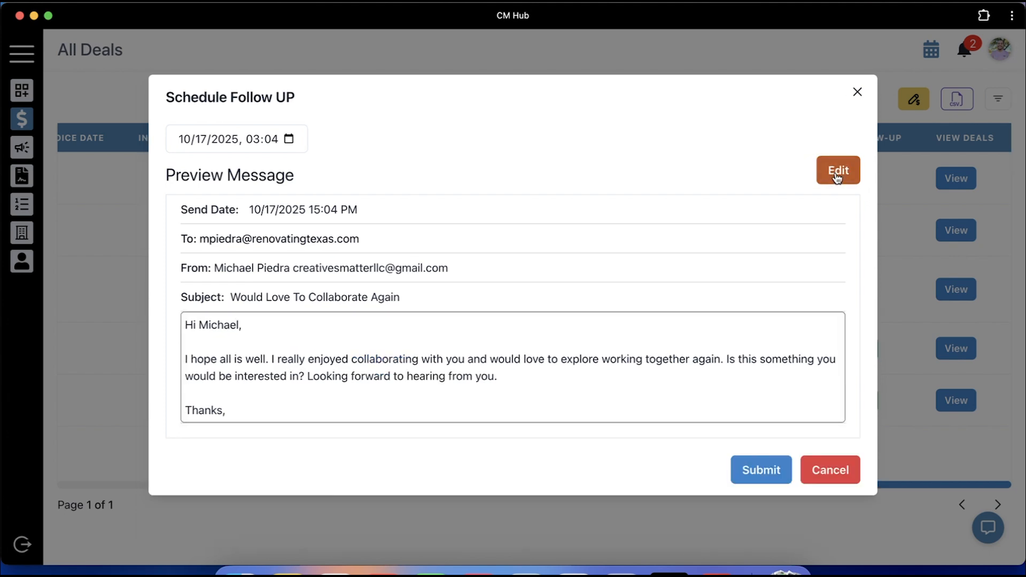
left_click(758, 471)
Cancel the scheduled follow-up from its details and confirm the cancellation
left_click(862, 350)
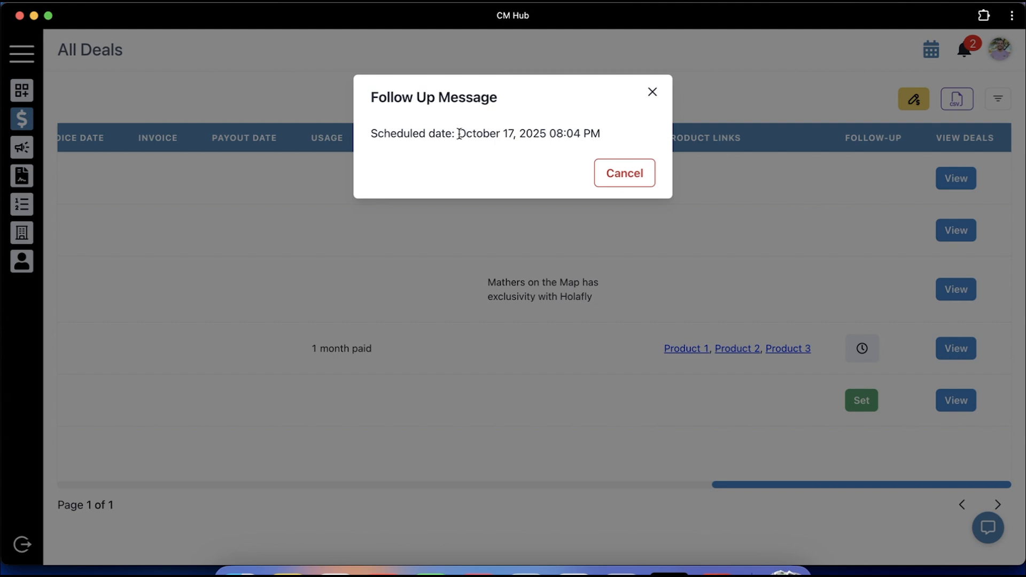
left_click_drag(458, 133, 604, 140)
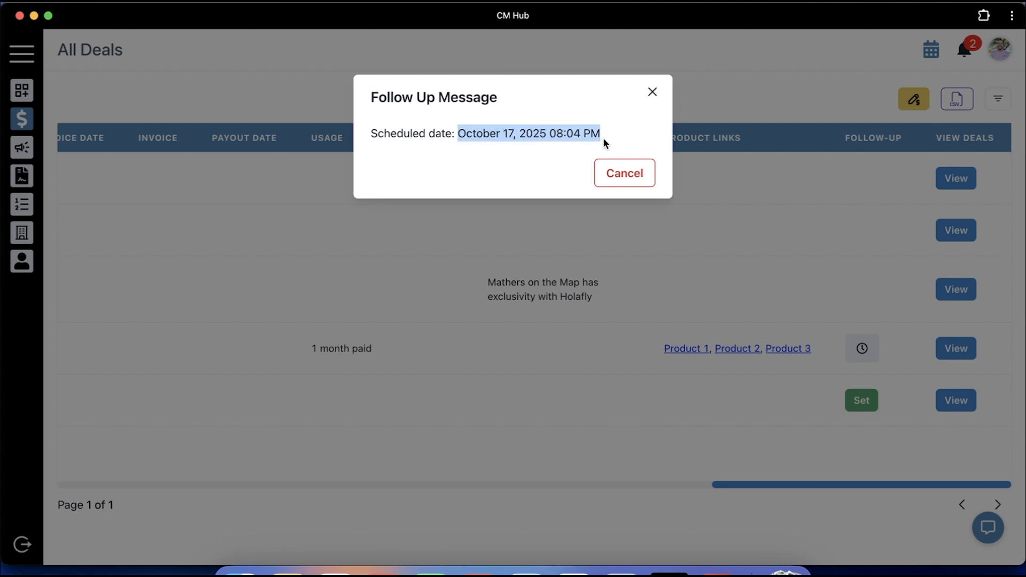
left_click(624, 175)
left_click(636, 172)
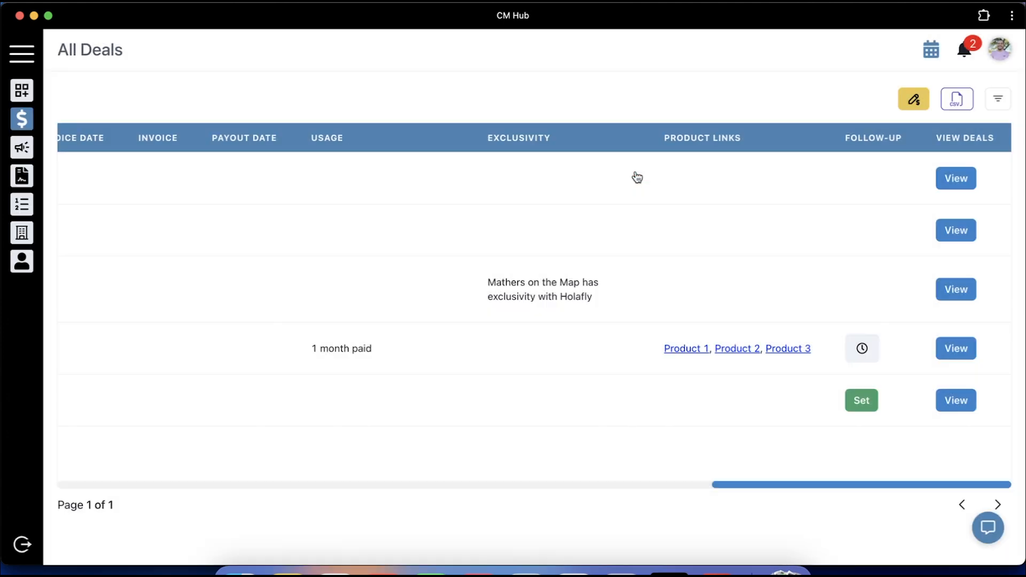
scroll(461, 225, "left", 10)
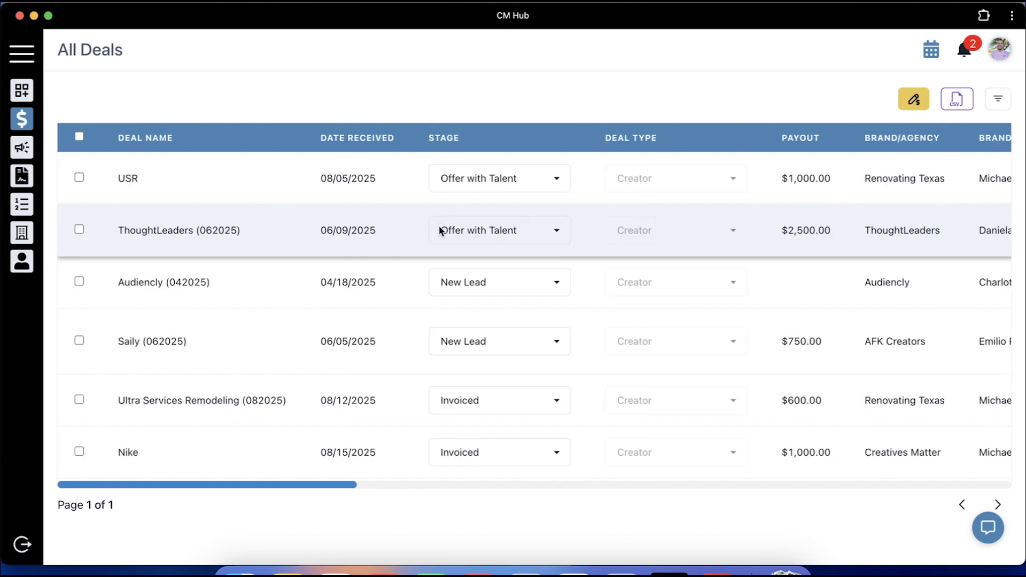
Delete the USR deal from All Deals, confirming the deletion
left_click(79, 178)
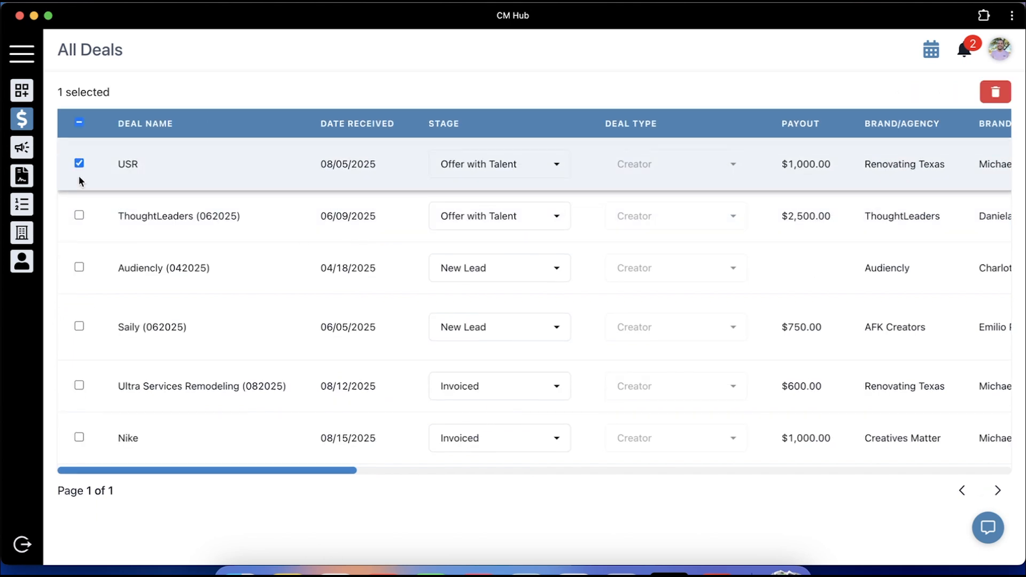
left_click(995, 92)
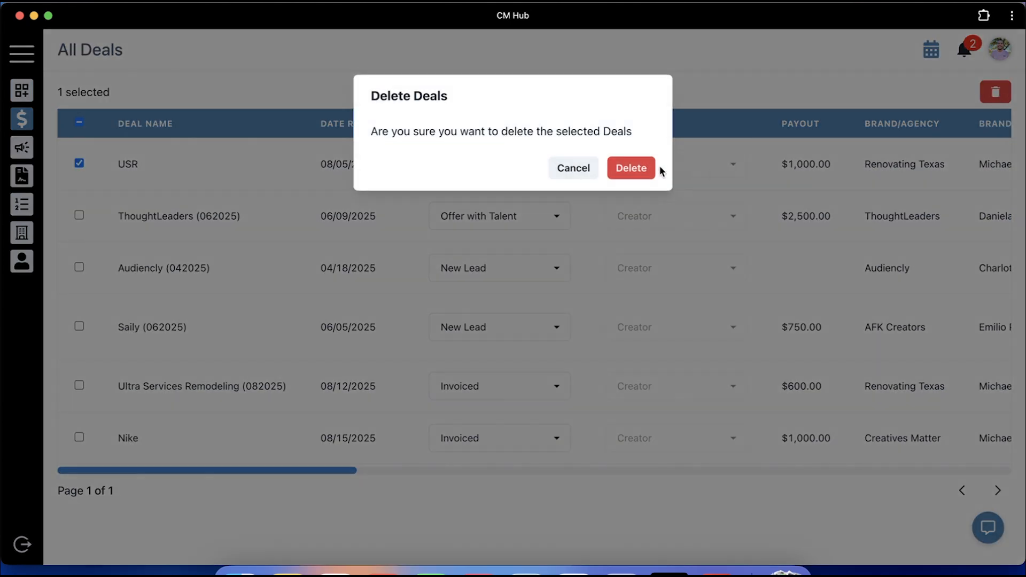
left_click(631, 168)
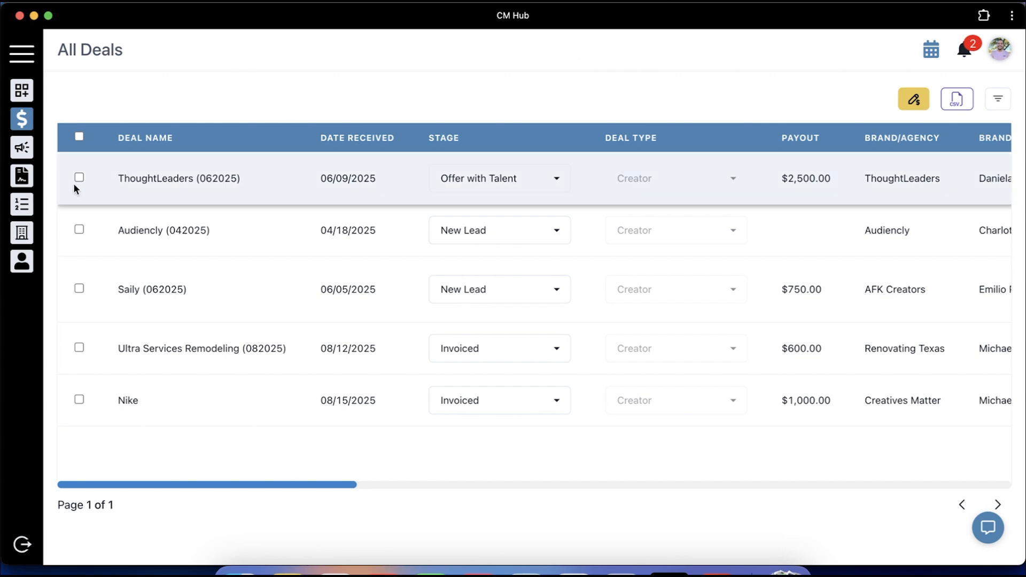
left_click(20, 208)
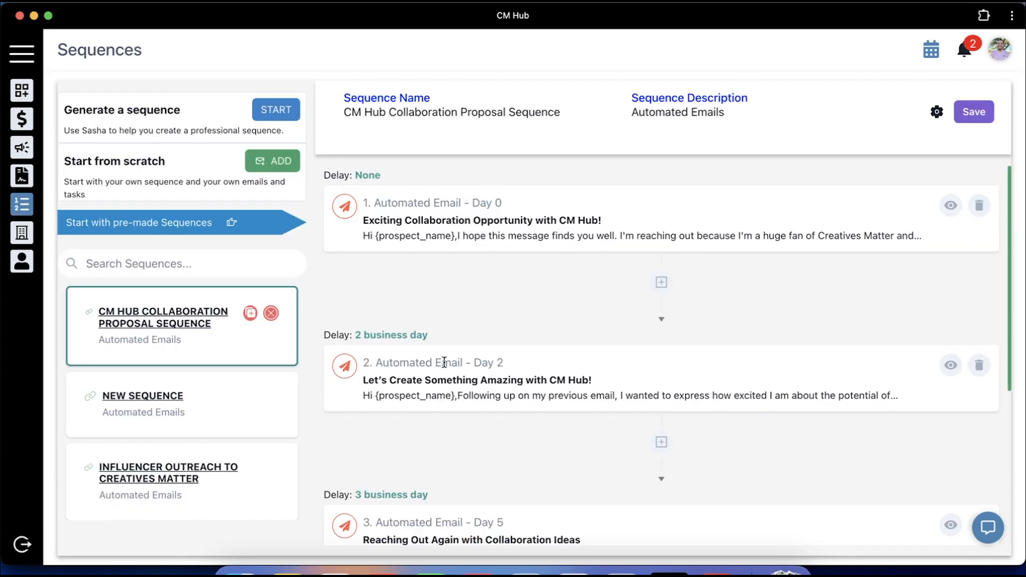
Return the email list to the top and open the Sasha assistant chat
scroll(444, 363, "down", 5)
scroll(470, 366, "up", 2)
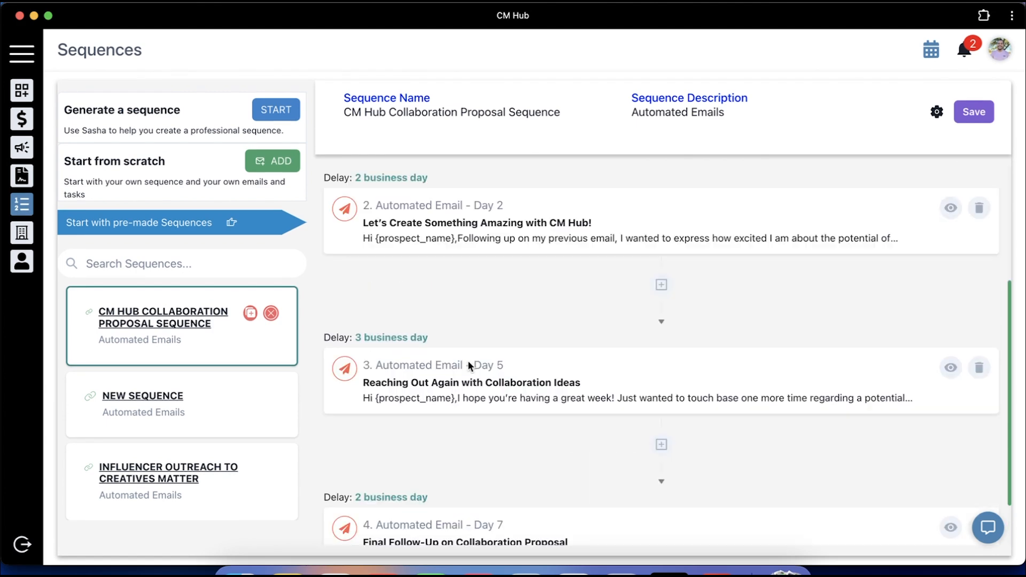
scroll(468, 365, "up", 2)
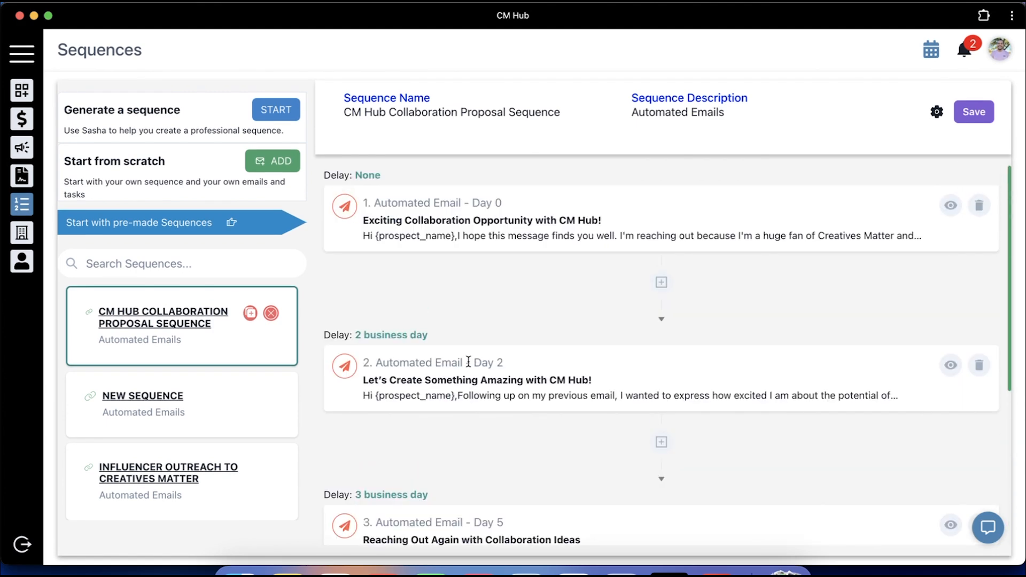
left_click(990, 531)
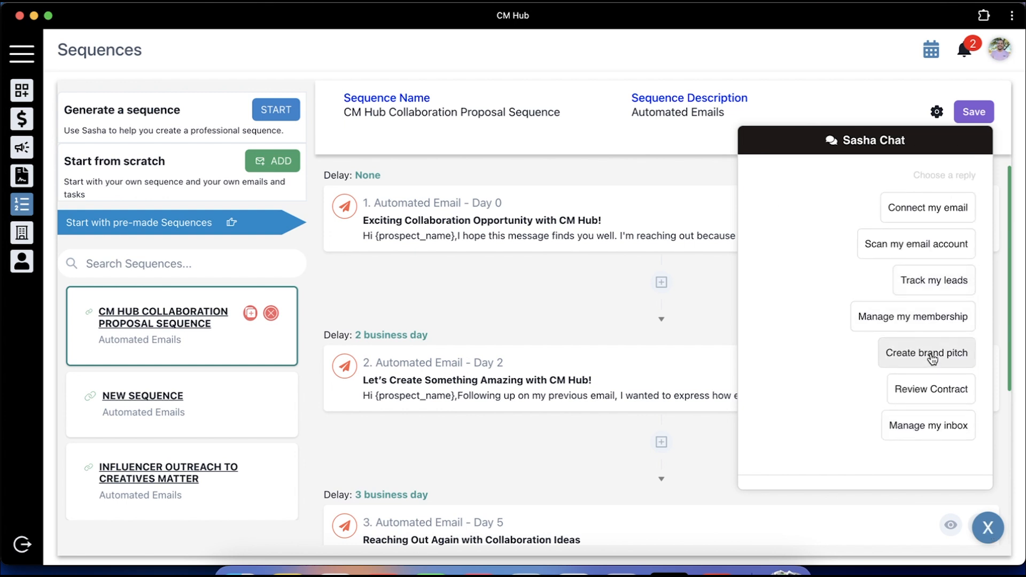
Have Sasha create a Renovating Texas brand pitch: light-hearted professional lifestyle vlog, paint brushes, 4 emails
left_click(933, 357)
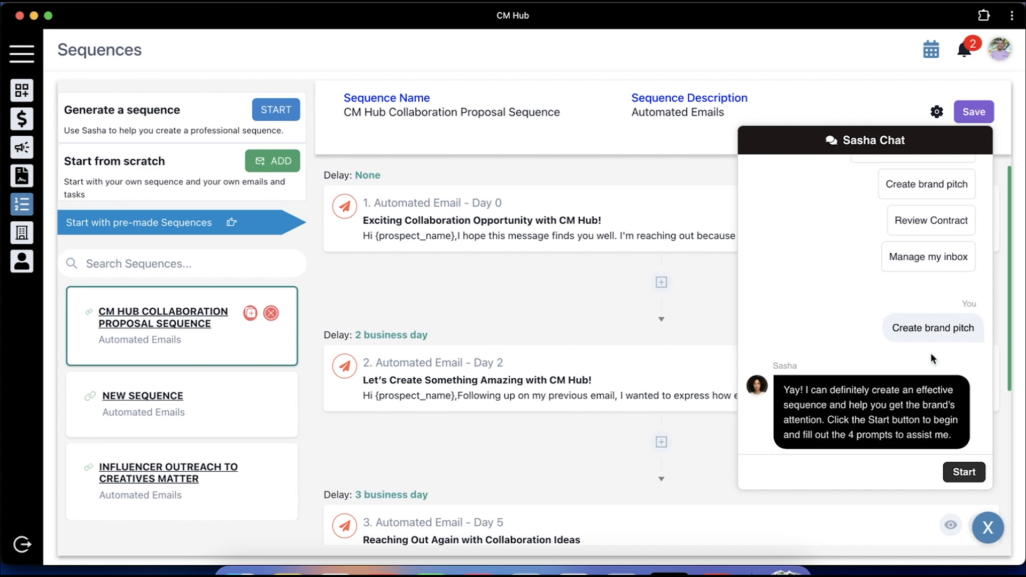
left_click(964, 472)
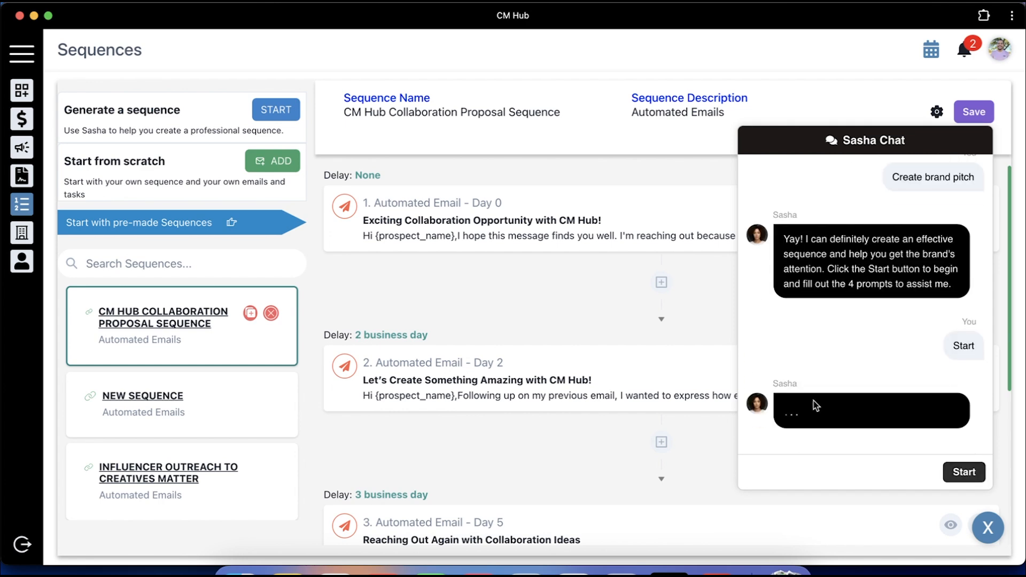
left_click(818, 474)
type("lifestyle vlog. Profe")
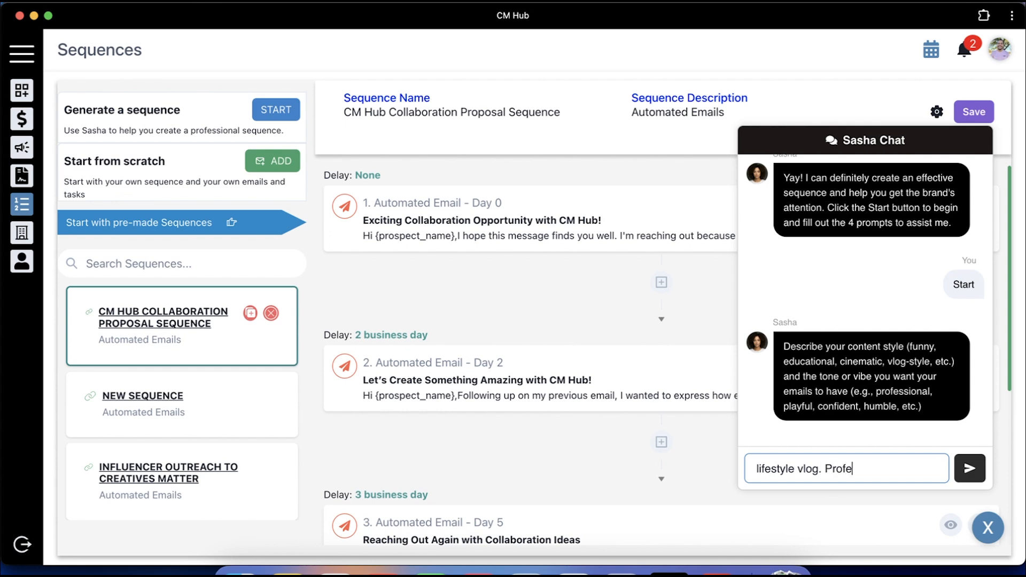
type("ssional and light-hearted")
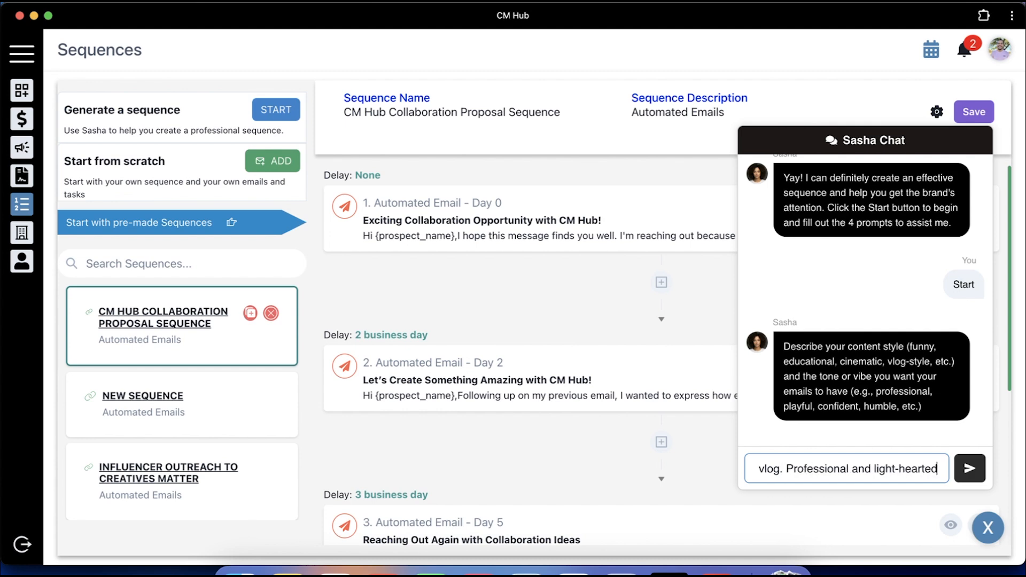
key("Return")
type("renovating texas")
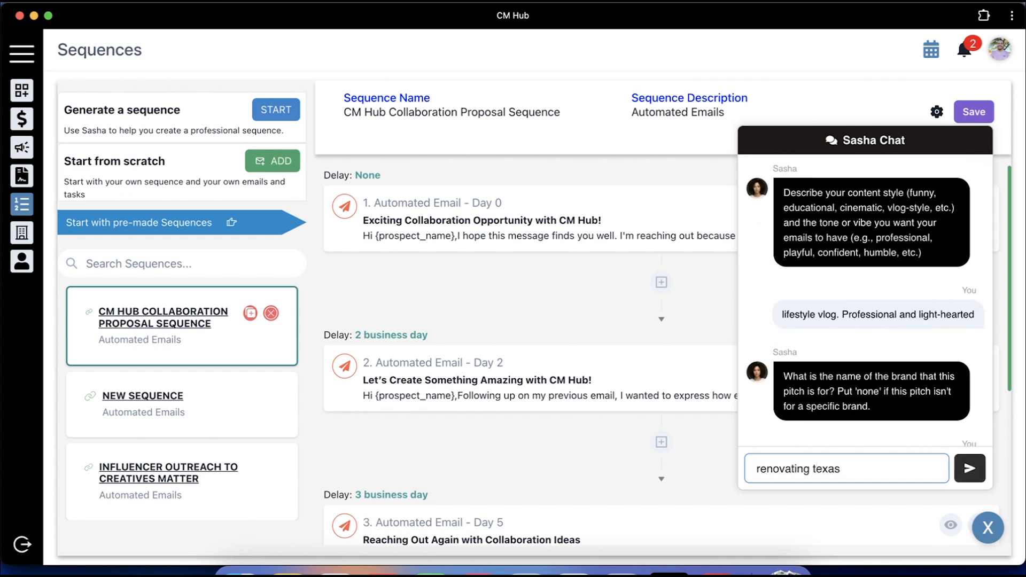
key("Return")
type("I love th")
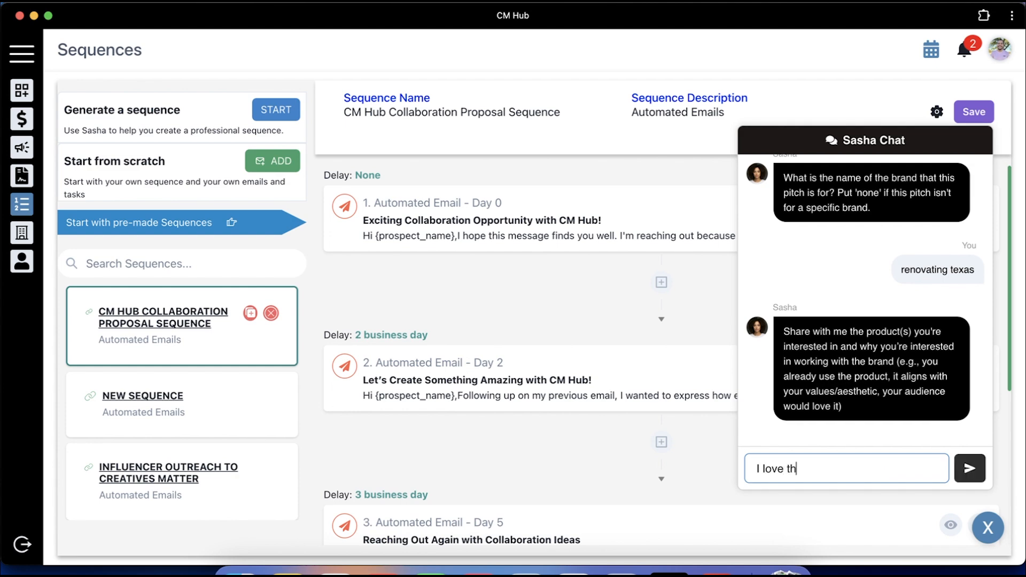
type("eir remodeling products such as their paint brushes")
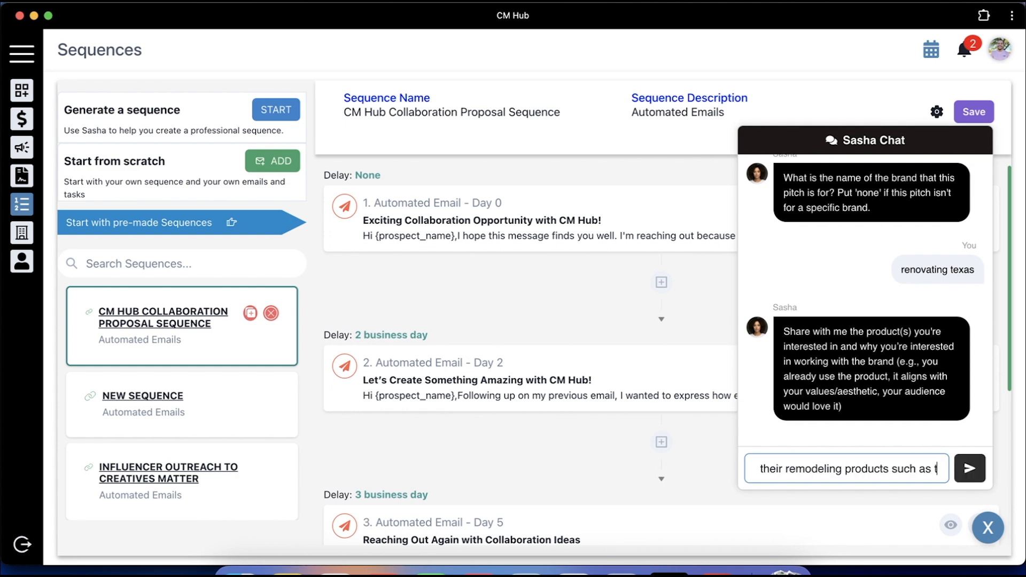
key("Return")
type("4")
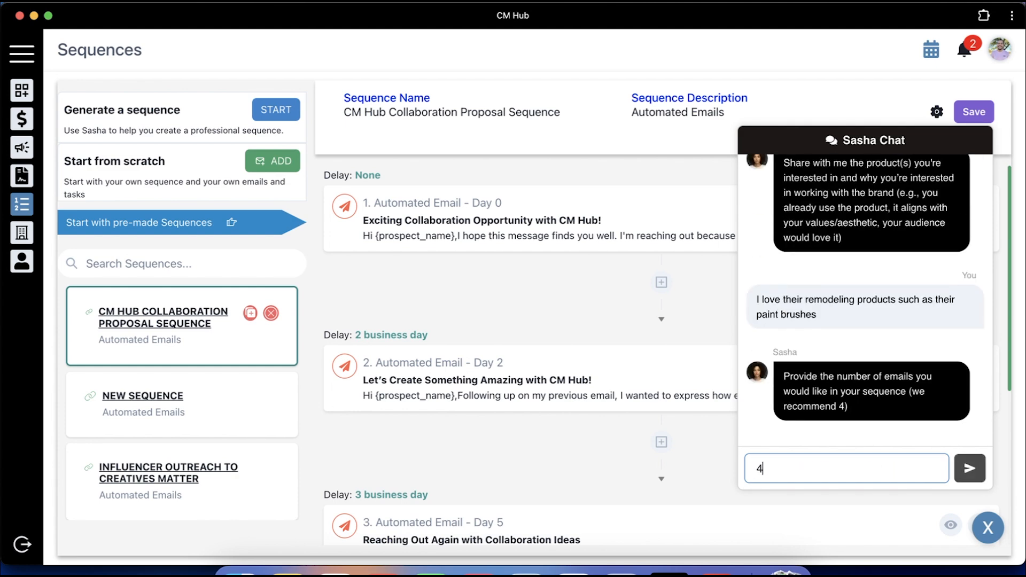
key("Return")
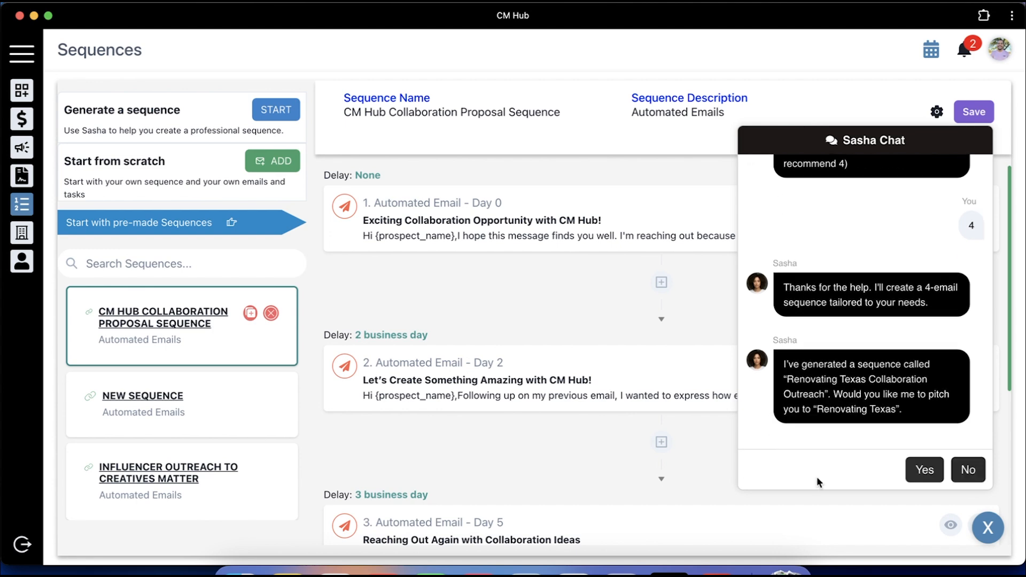
Approve the Renovating Texas pitch, view the new campaign in Outreach, and return to Sequences
left_click(925, 471)
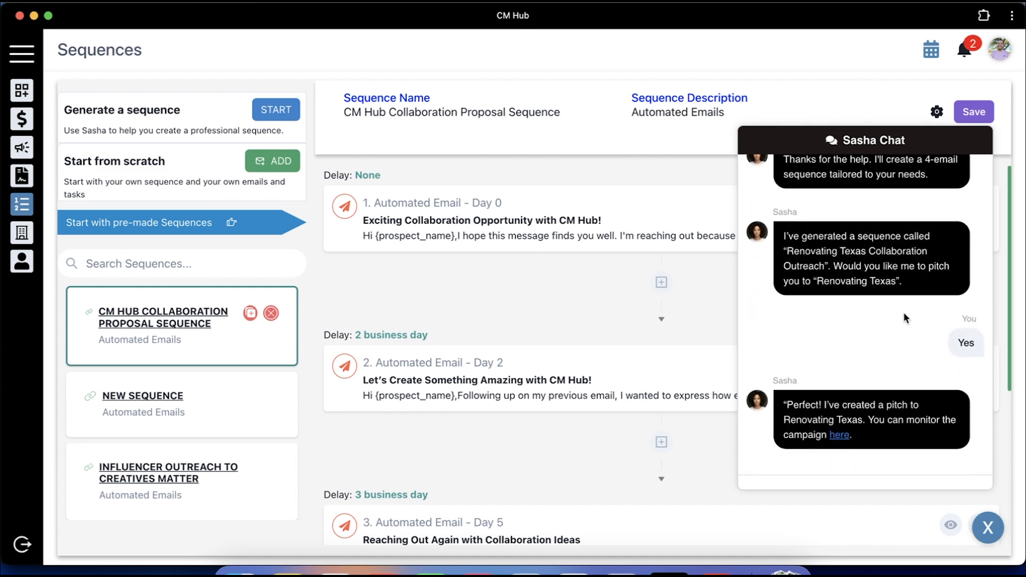
left_click(838, 437)
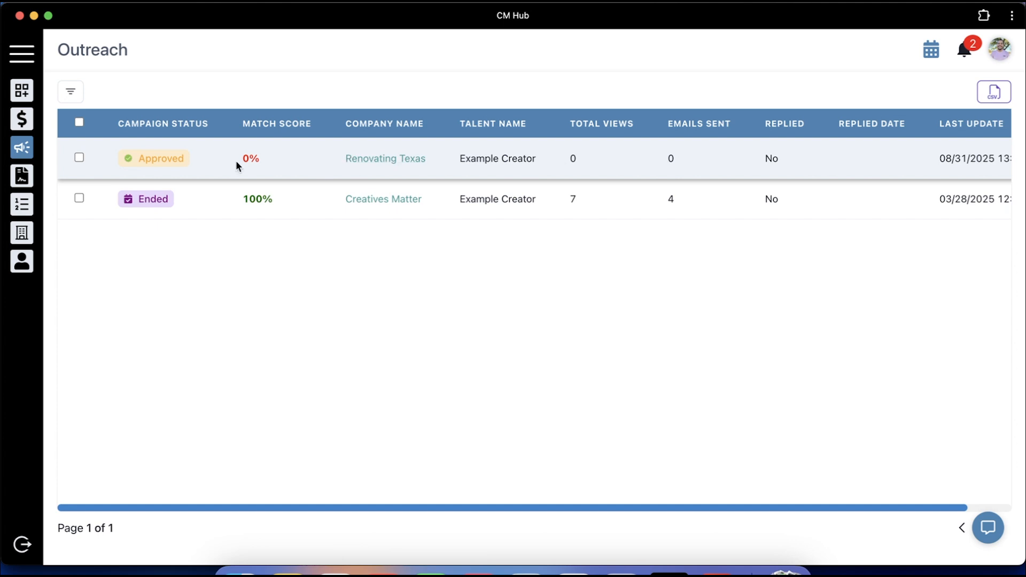
scroll(451, 149, "right", 2)
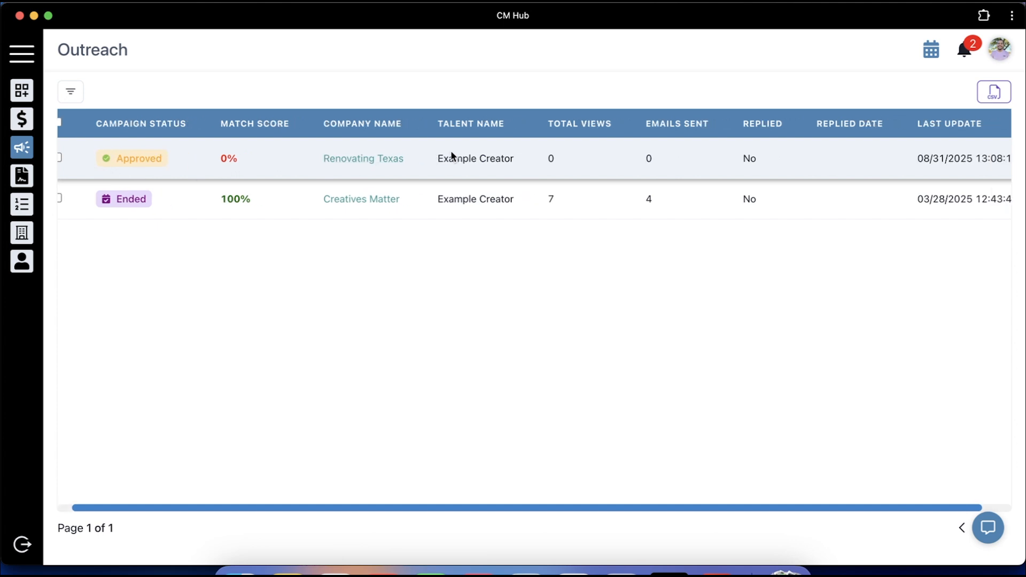
scroll(451, 150, "left", 2)
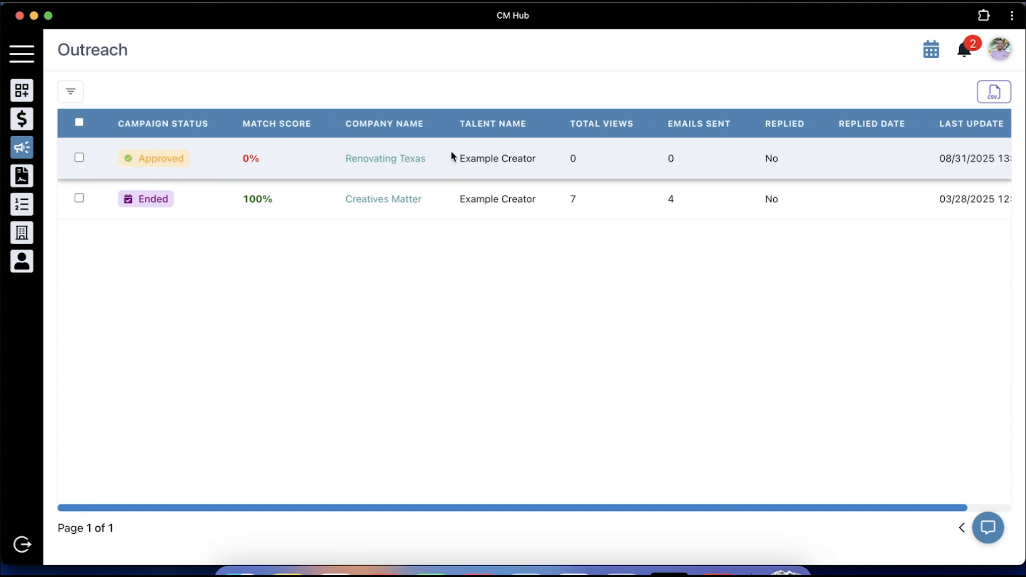
left_click(19, 210)
Start a new sequence named and described 'Pitch to Nike' and add its first step
left_click(269, 158)
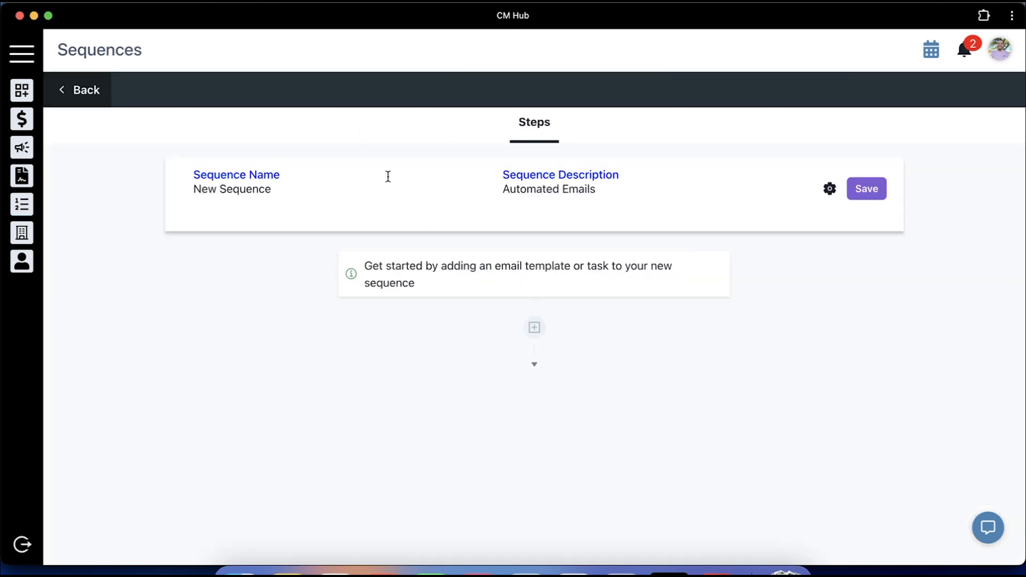
left_click(332, 191)
key("super+a")
type("Pitch to Nike")
key("Tab")
type("Pitch to N")
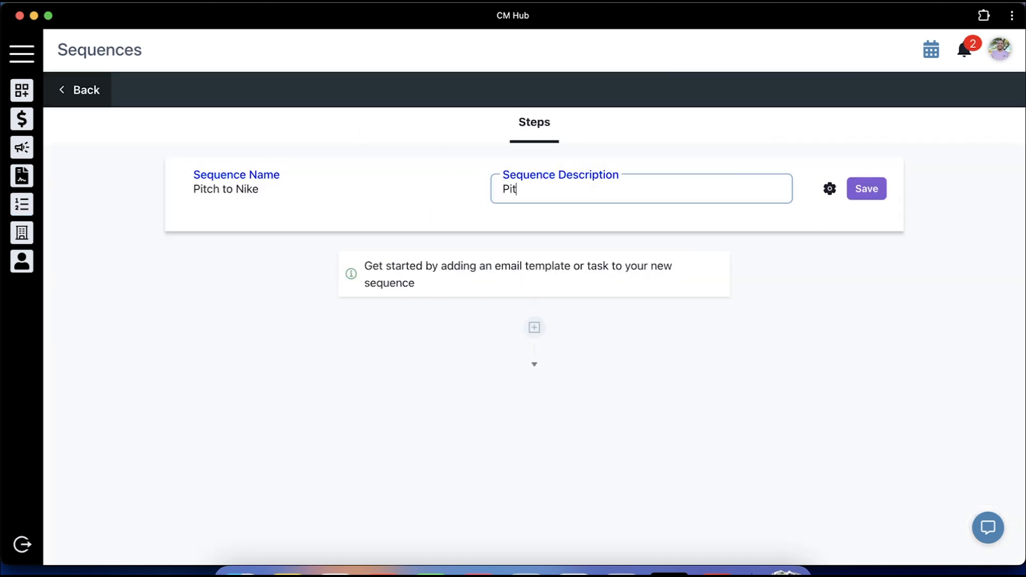
type("ike")
left_click(534, 327)
Create template 'Nike Pitch Email 1' with subject 'Love To Work With Nike'
left_click(764, 145)
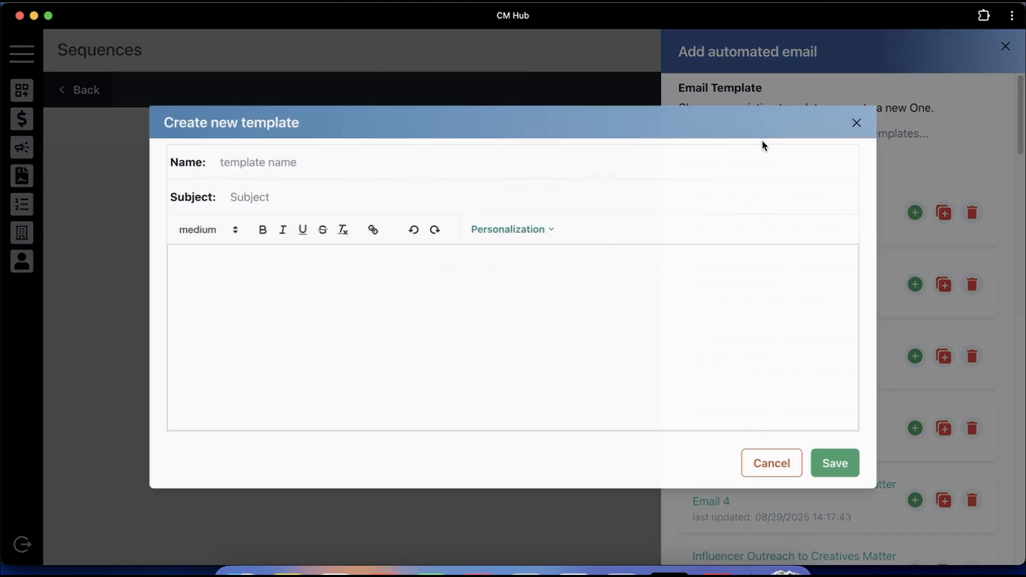
left_click(316, 165)
type("Nike Pitch Email 1")
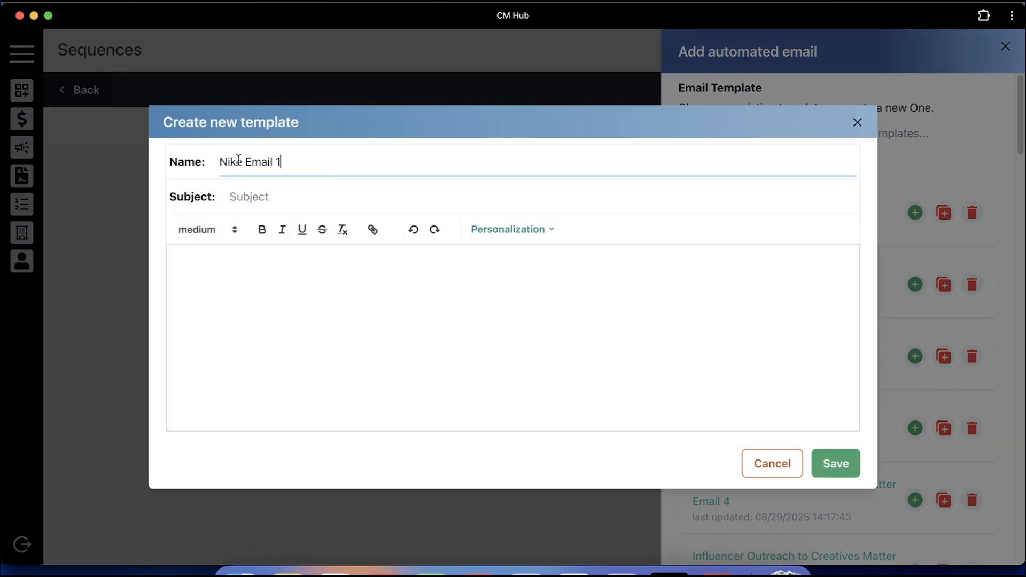
left_click(244, 162)
type("Pitch")
key("Tab")
type("Love To Wo")
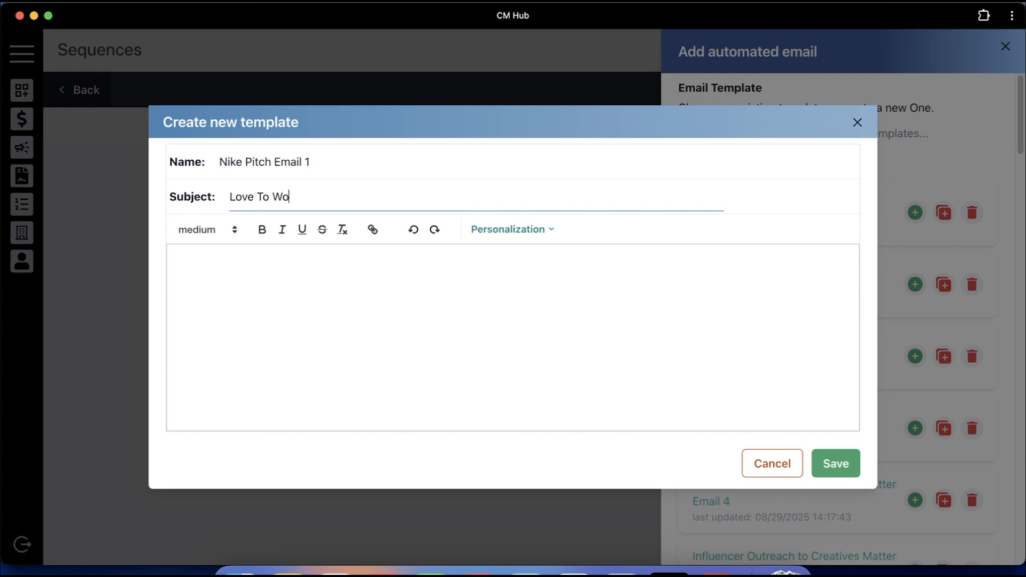
type("rk With Nike")
Insert the prospect name after Hi and replace Nike in the subject with the company-name field
left_click(325, 298)
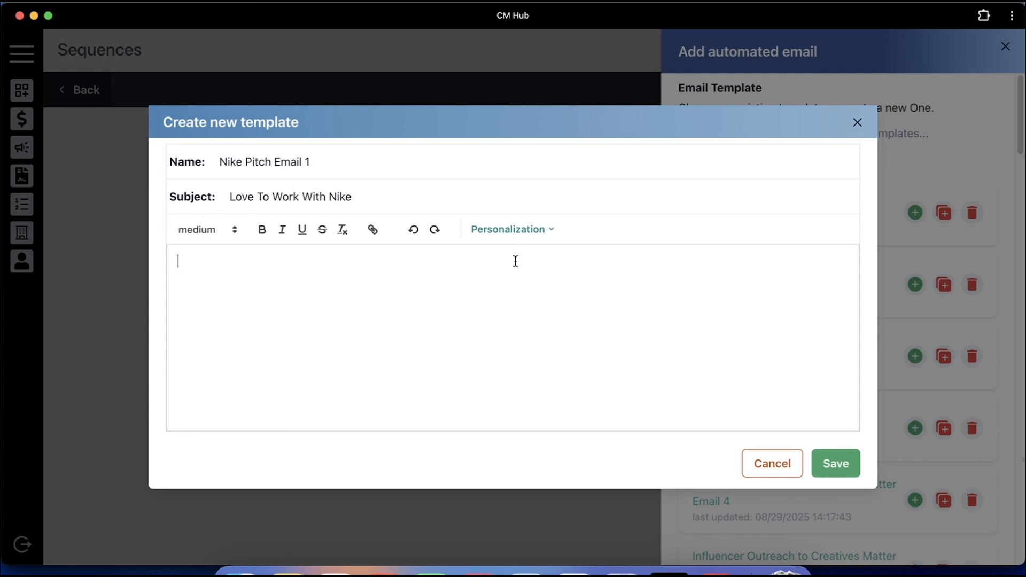
left_click(546, 233)
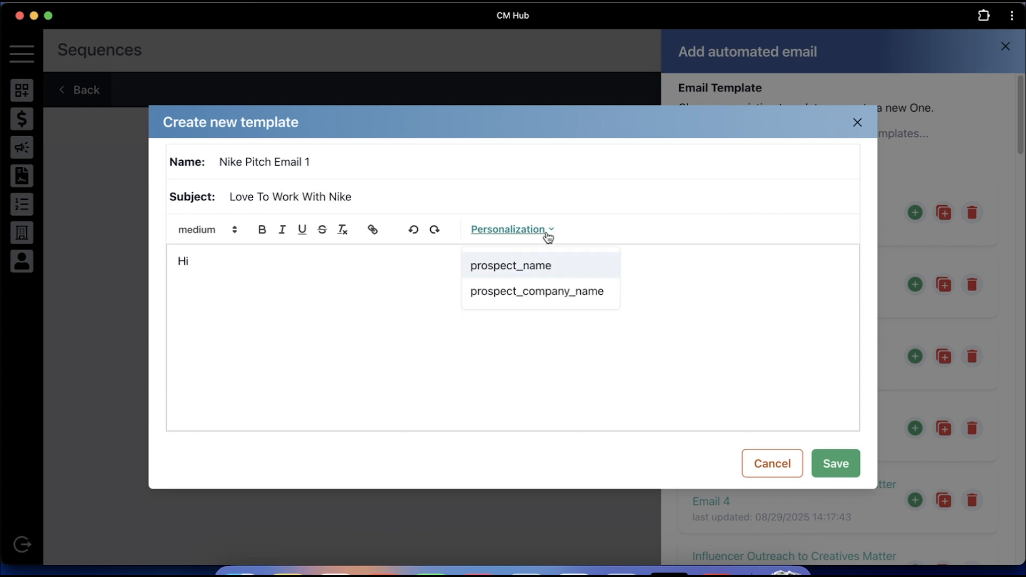
left_click(563, 270)
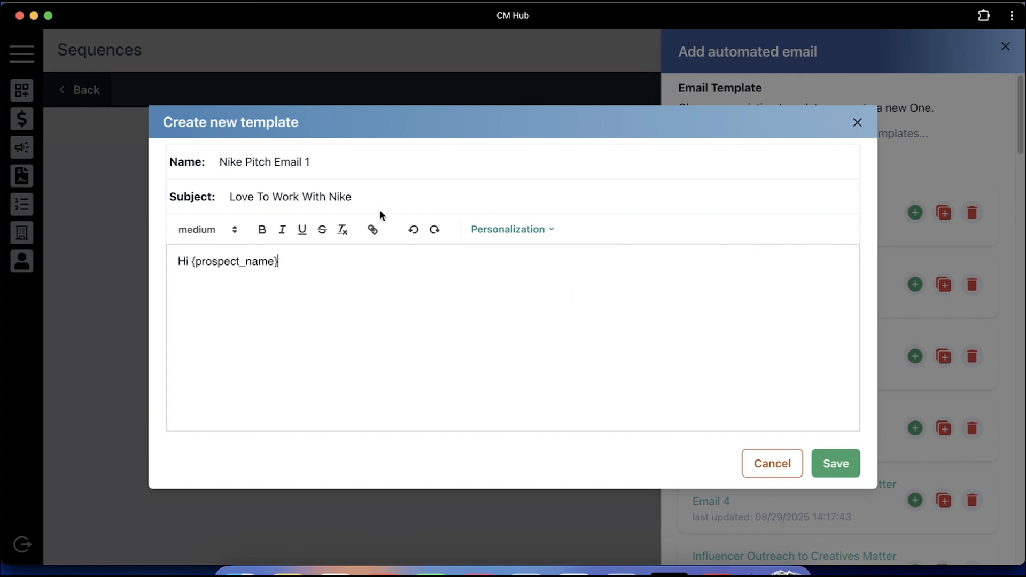
left_click_drag(328, 200, 385, 197)
left_click(488, 229)
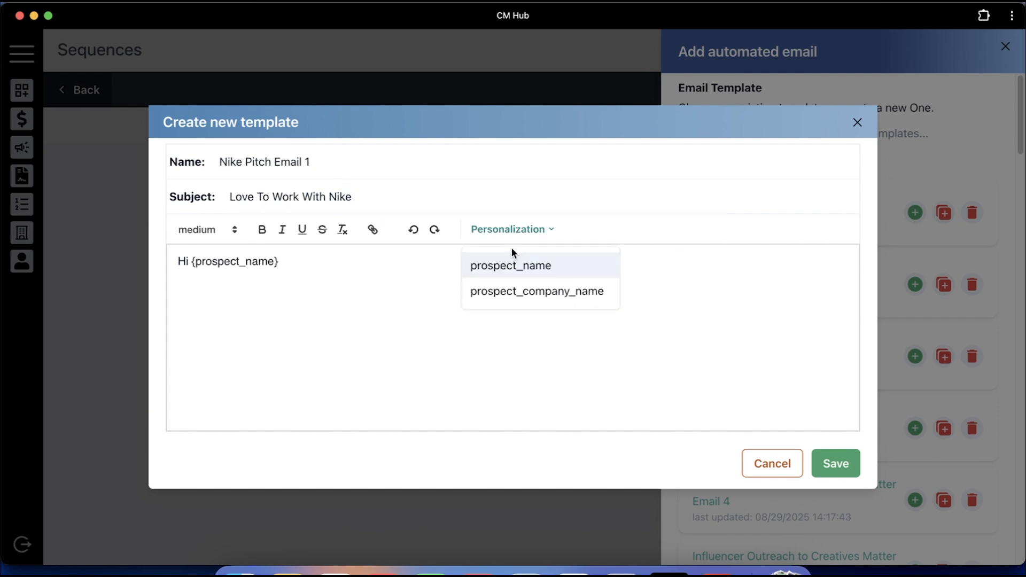
left_click(533, 292)
left_click(524, 192)
key("BackSpace")
key("BackSpace")
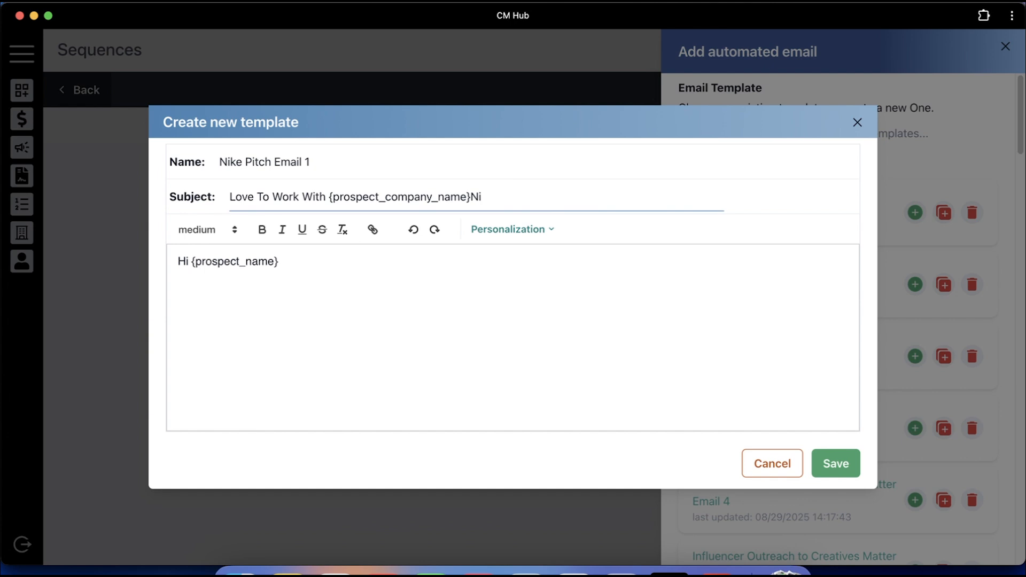
Write the body about loving Nike's shoes and clothes, sign off with thanks, and save the template
left_click(330, 265)
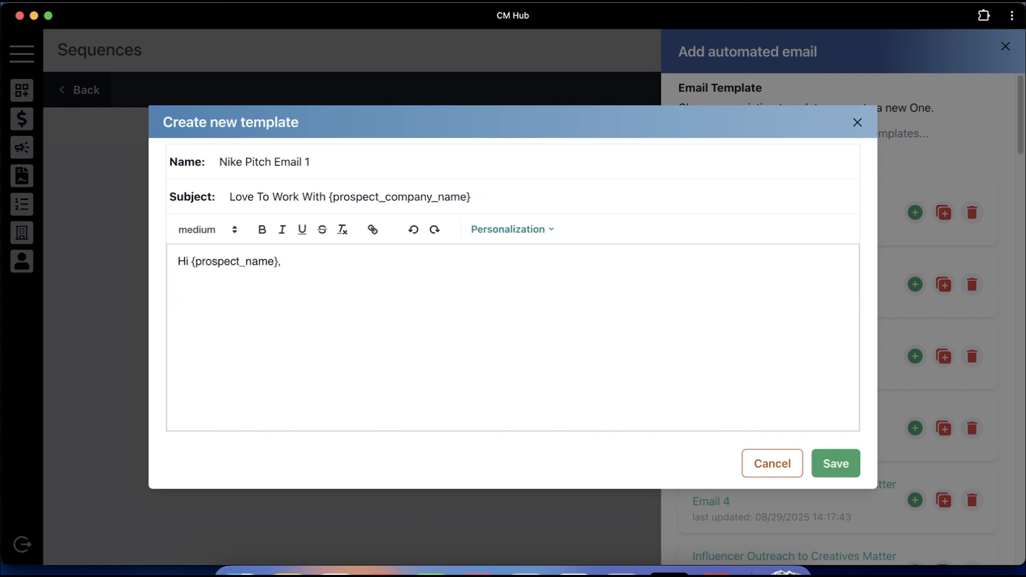
key("Return")
key("Return")
type("My name is Michael and I would love to work with Nike. I'm a big fan of the")
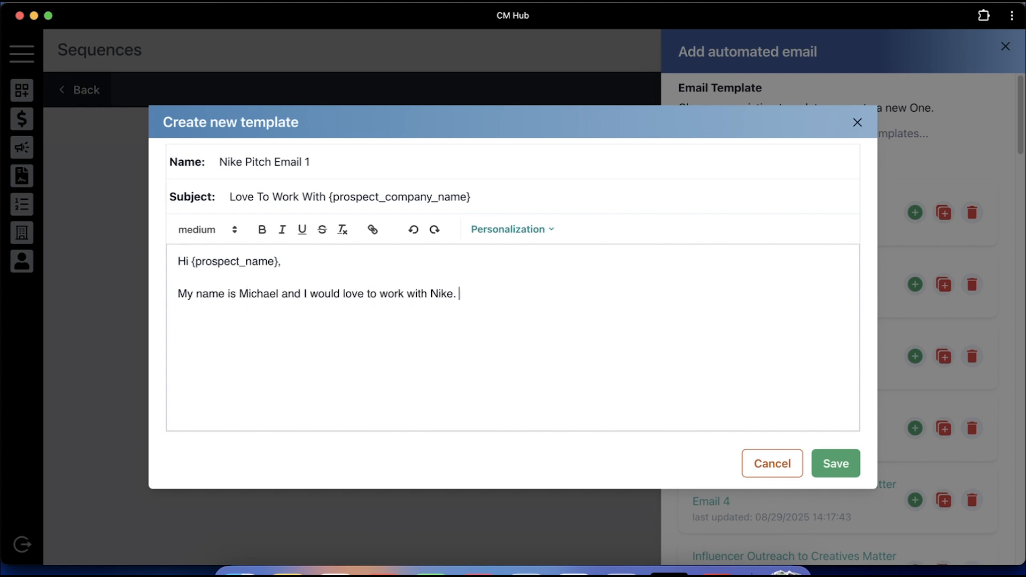
key("BackSpace")
key("BackSpace")
key("BackSpace")
type("Nike's sho")
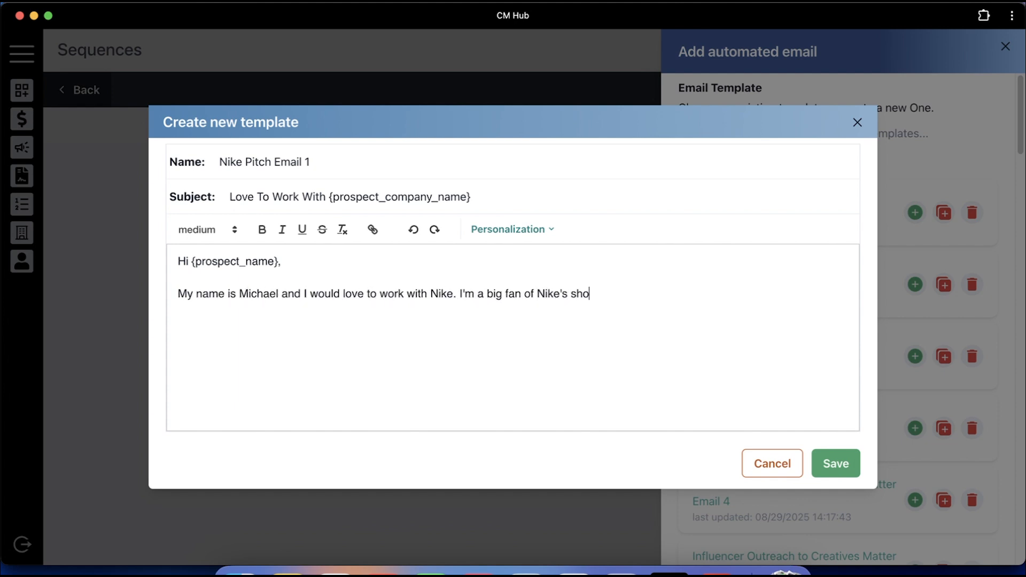
type("es and clothes. Any interest?")
key("Return")
key("Return")
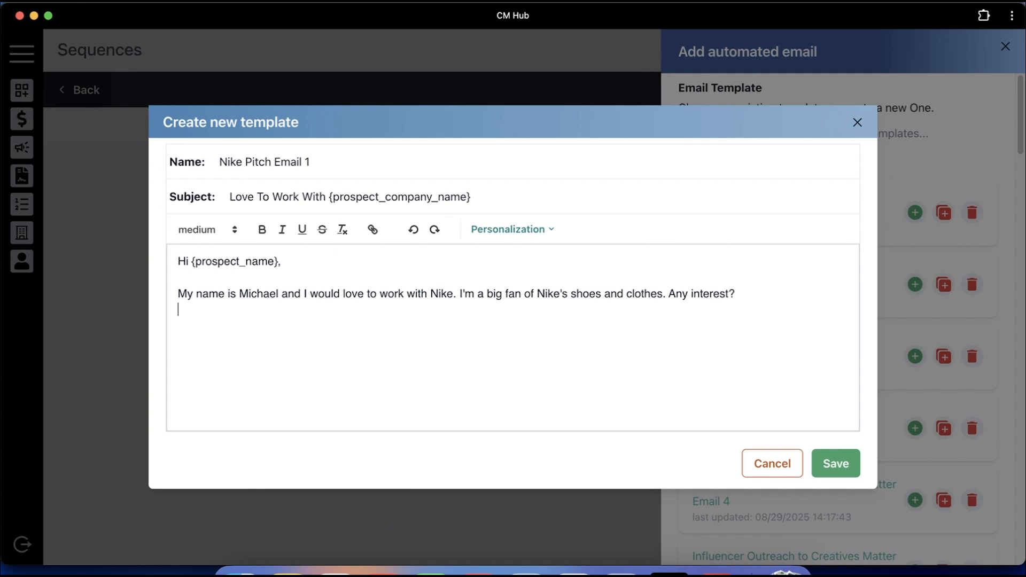
type("Thna")
type("ks,")
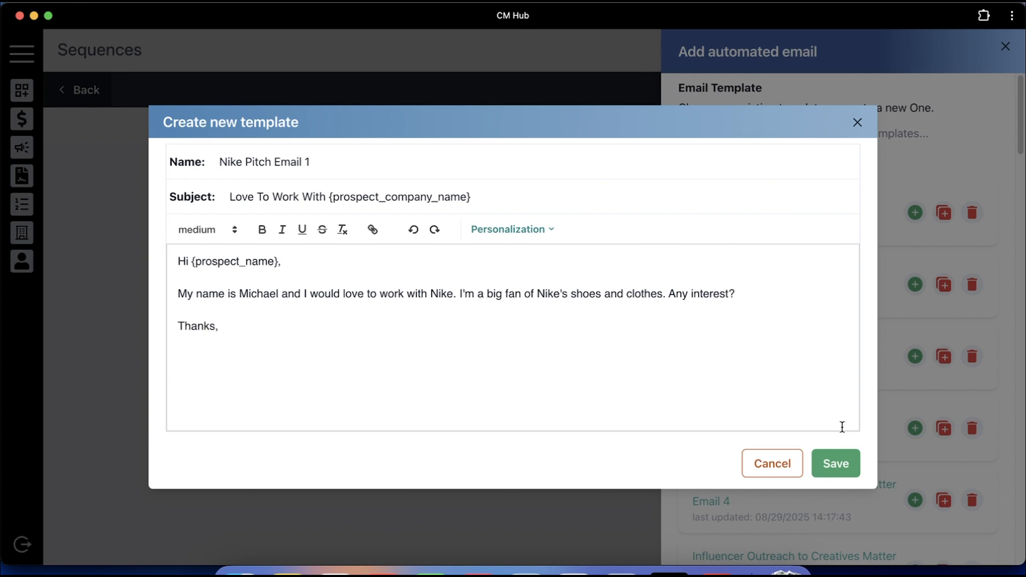
left_click(846, 455)
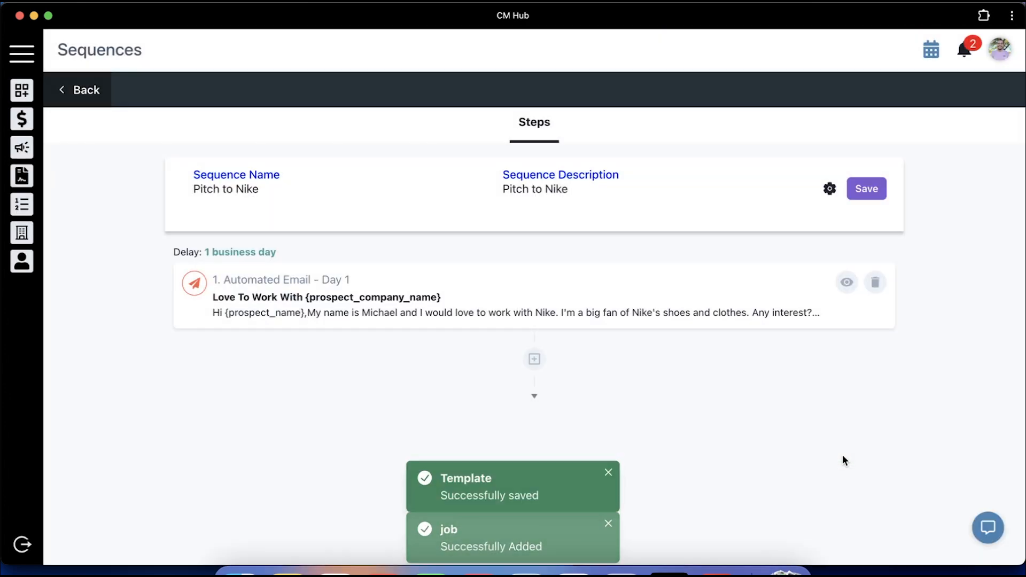
Remove the first Nike email's time delay so it sends on Day 0
left_click(265, 253)
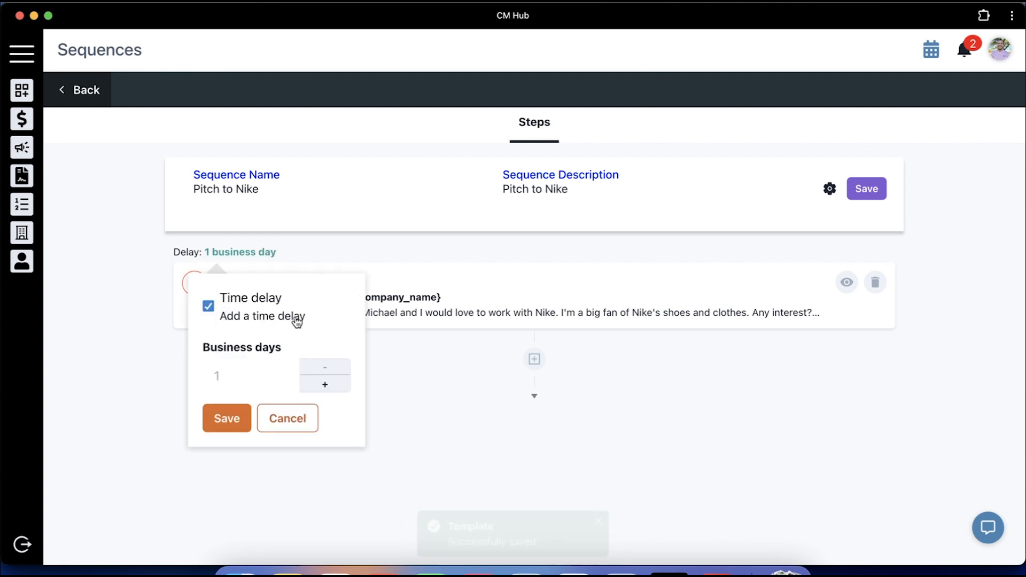
left_click(209, 306)
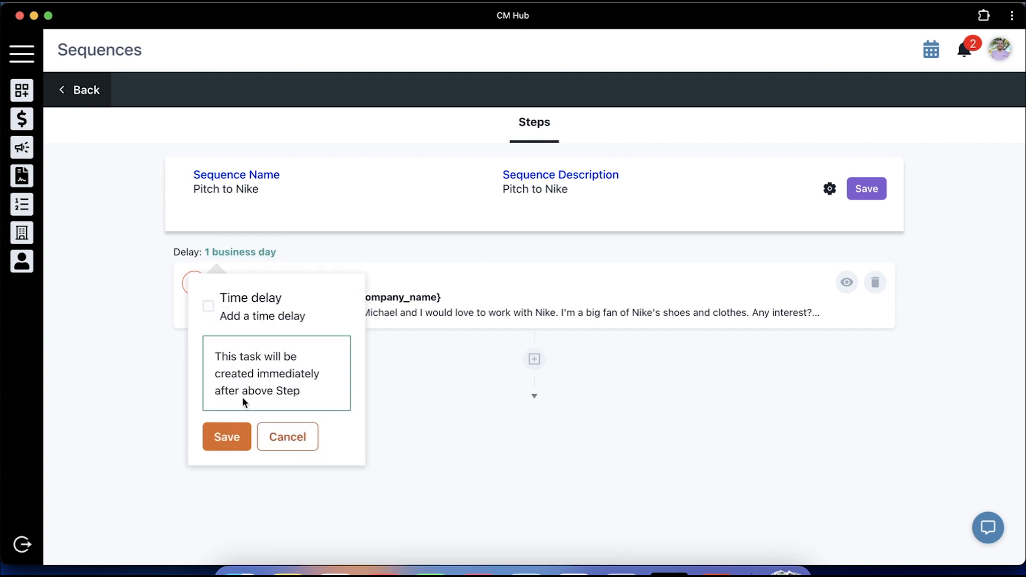
left_click(226, 438)
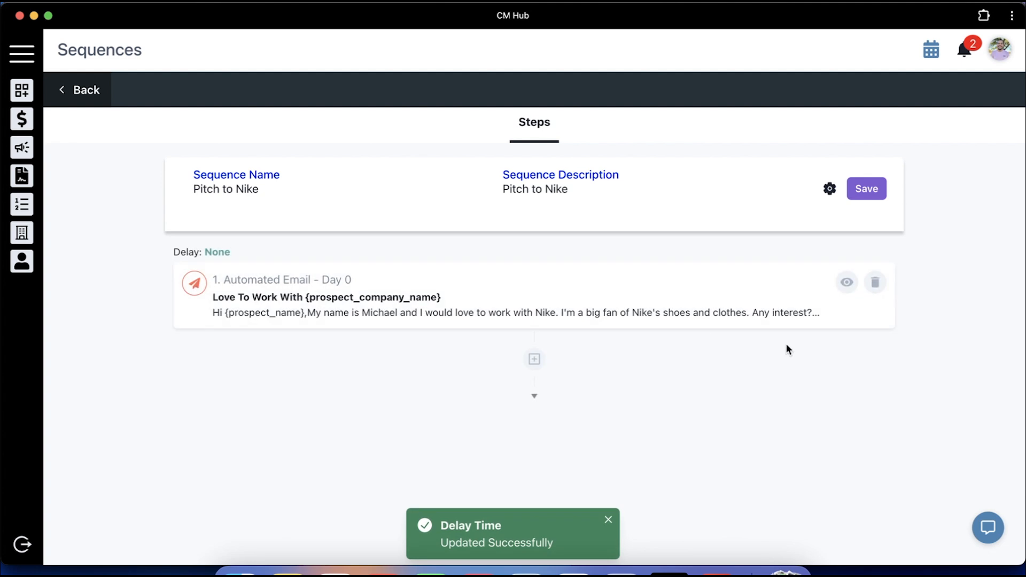
left_click(534, 360)
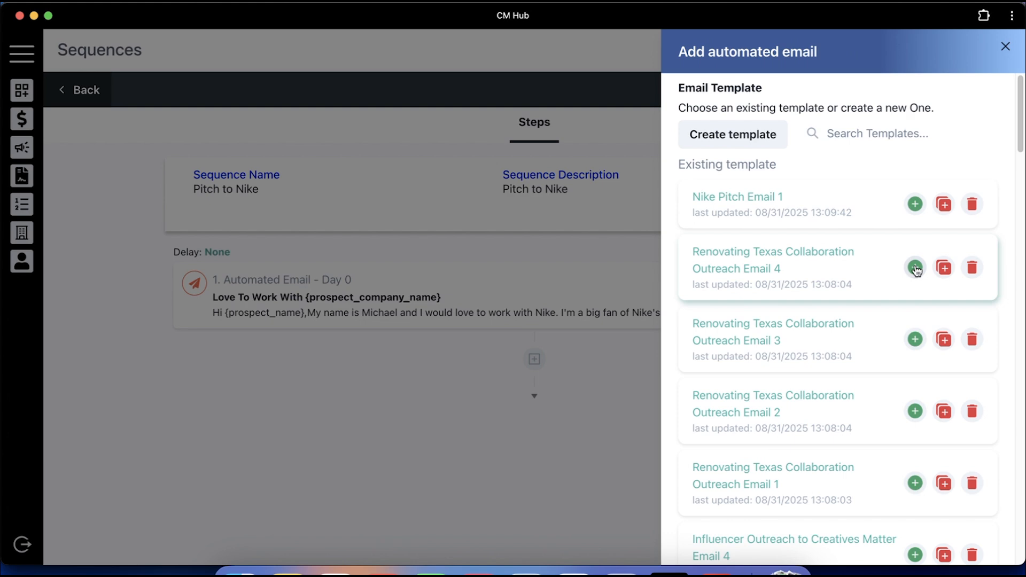
Add two 'Last Attempt to Collaborate' follow-up templates as steps 2 and 3
scroll(917, 270, "down", 3)
left_click(916, 421)
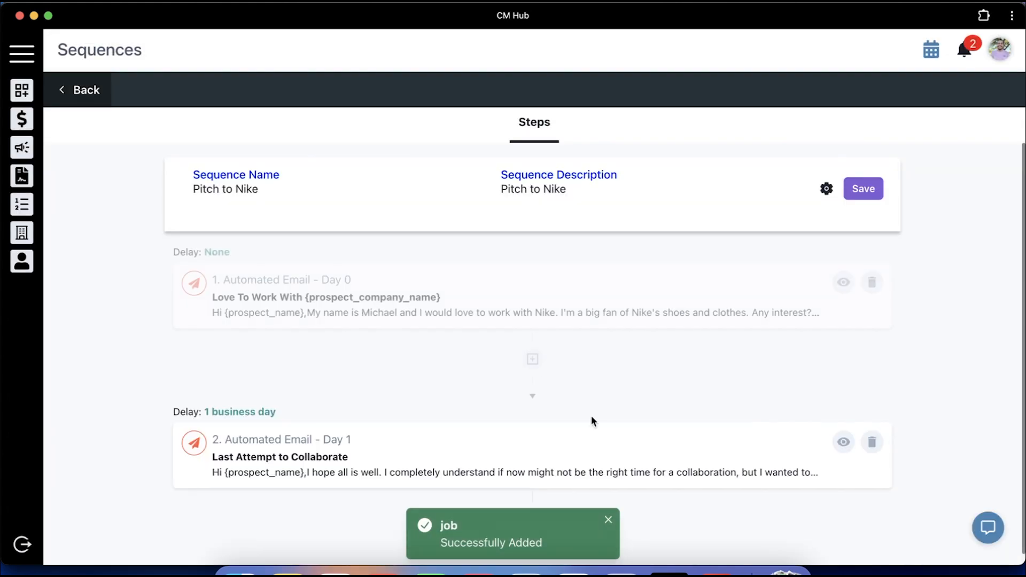
left_click(532, 506)
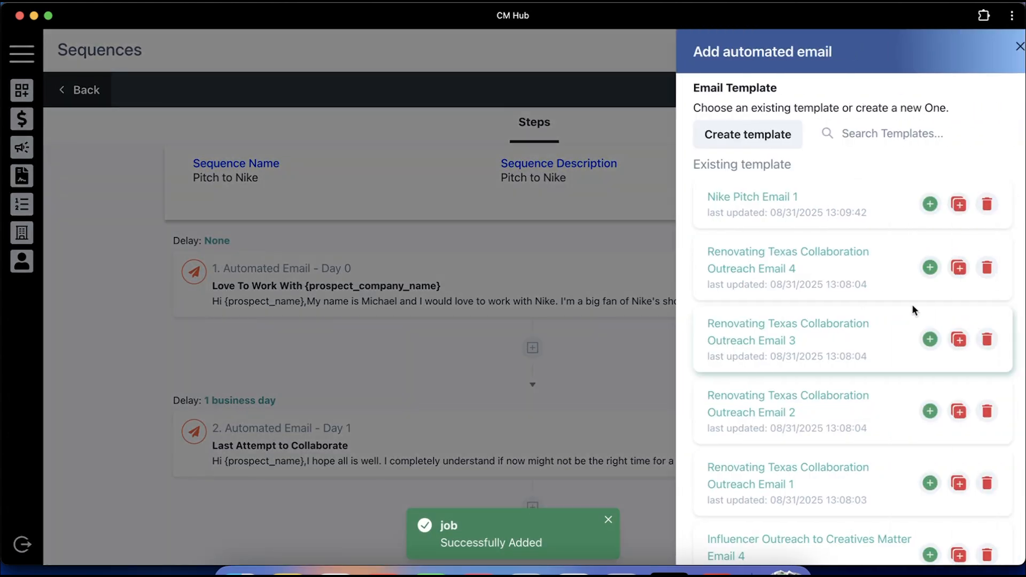
scroll(912, 310, "down", 3)
left_click(909, 378)
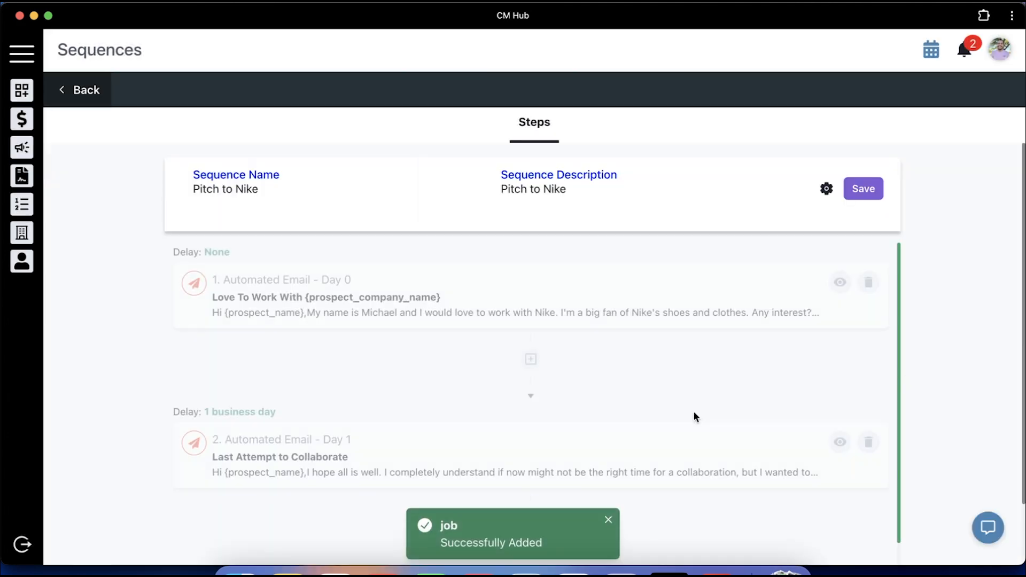
scroll(694, 412, "up", 1)
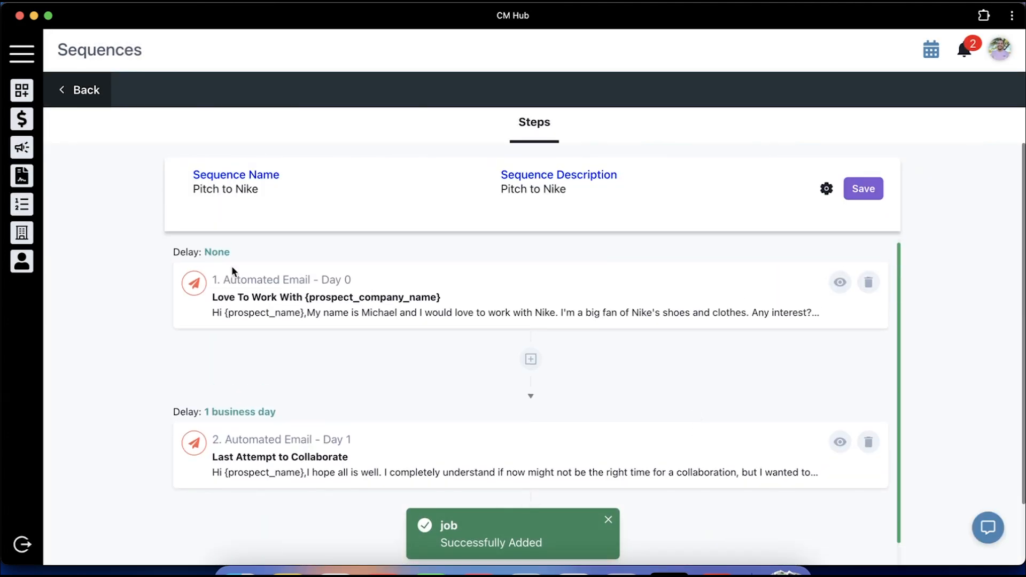
Set the second email's delay to 3 business days (Day 3)
left_click(234, 414)
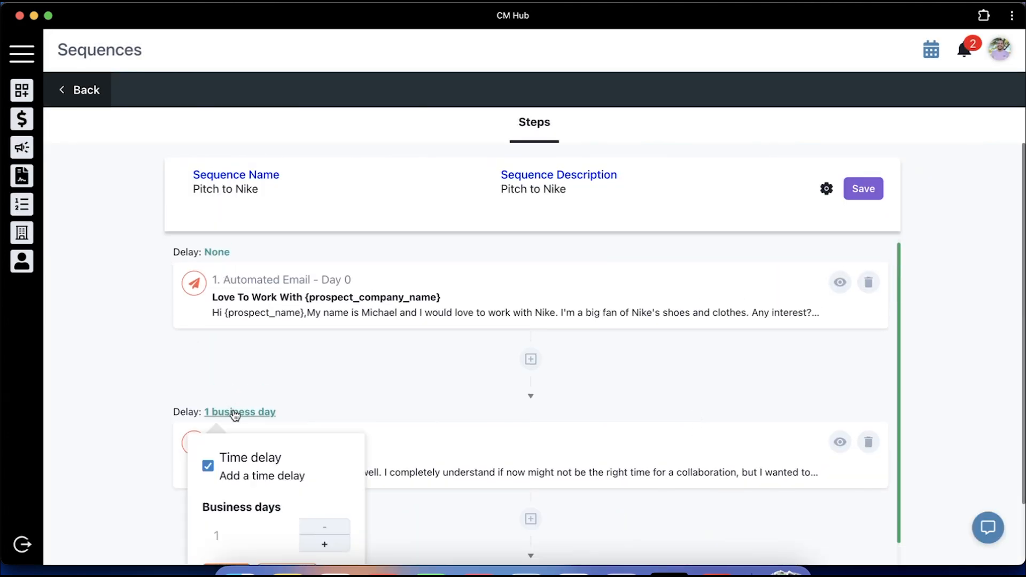
scroll(289, 427, "down", 4)
left_click(324, 446)
left_click(323, 445)
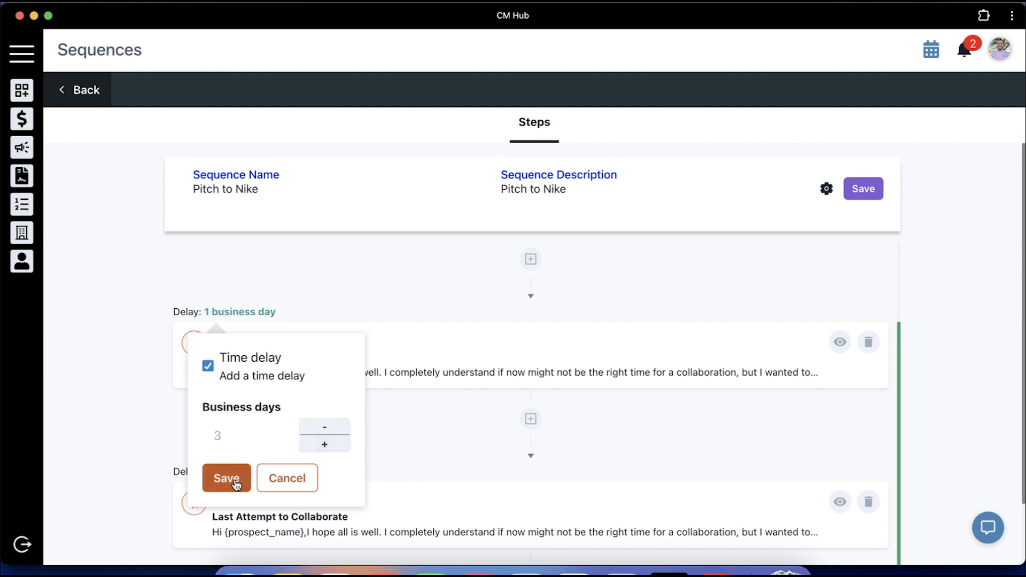
left_click(228, 478)
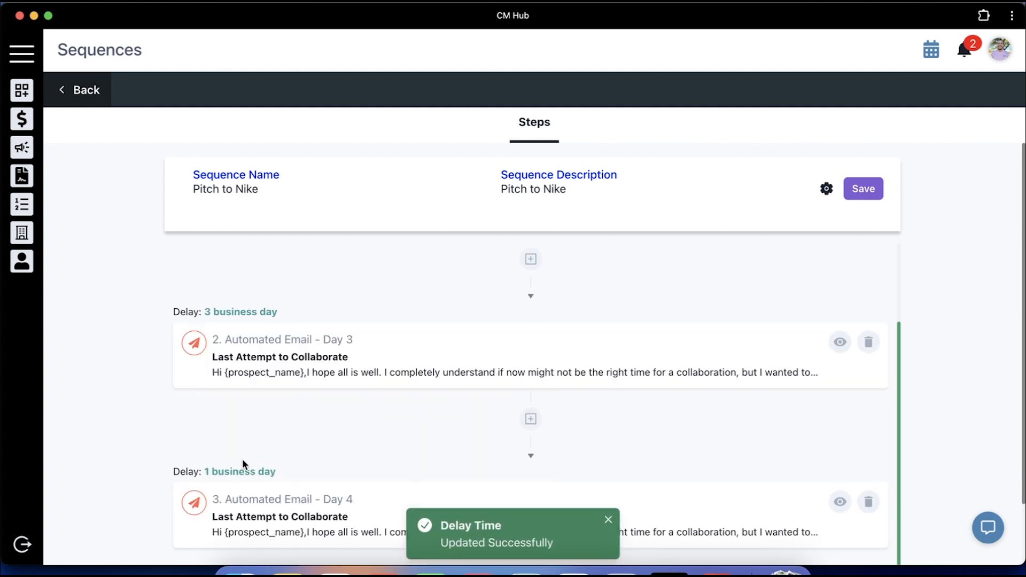
Set the third email's delay to 2 business days (Day 5)
left_click(244, 472)
scroll(305, 469, "down", 1)
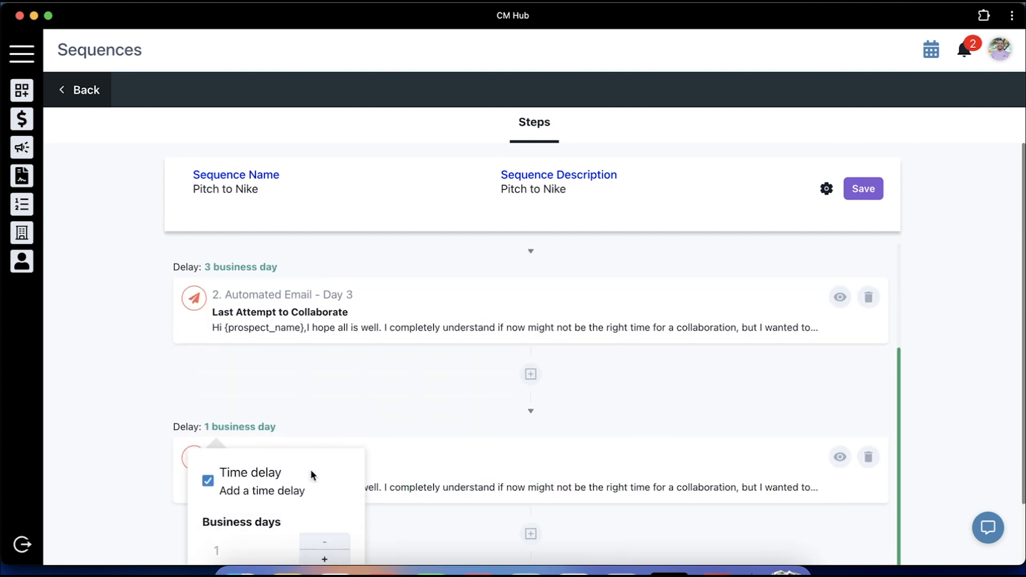
scroll(310, 470, "down", 3)
left_click(324, 488)
left_click(228, 521)
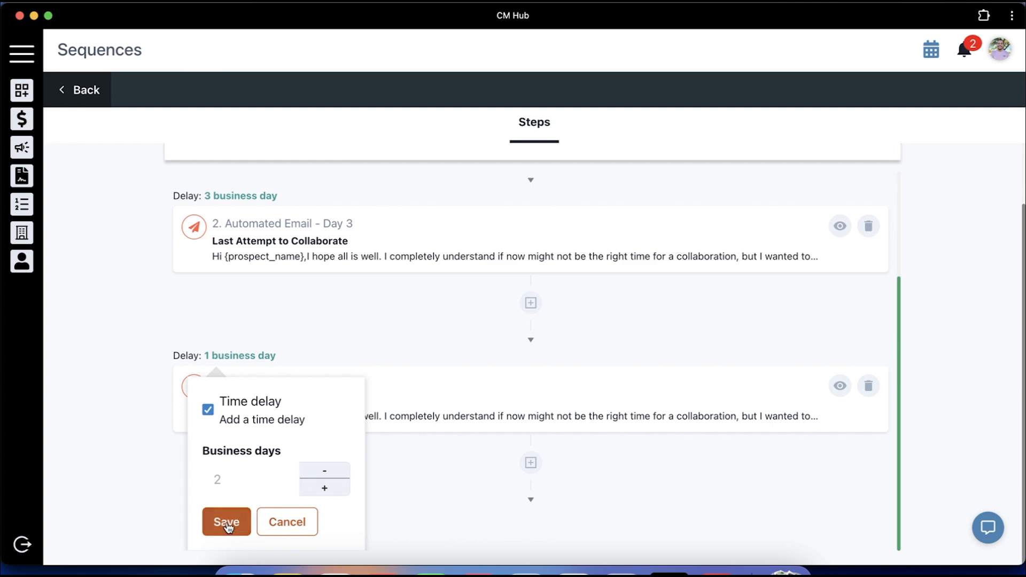
scroll(370, 363, "down", 2)
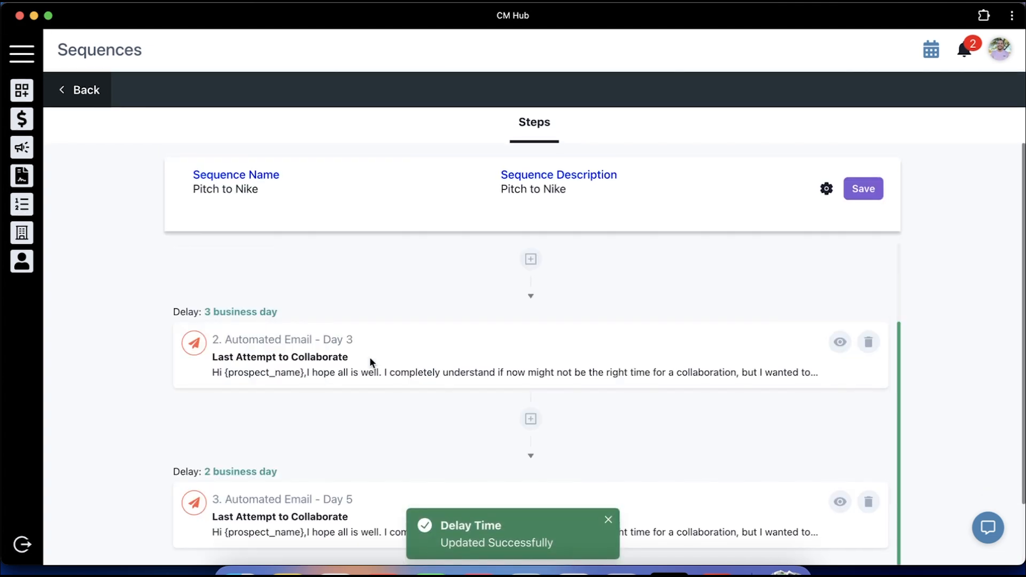
scroll(370, 357, "down", 2)
scroll(370, 357, "up", 3)
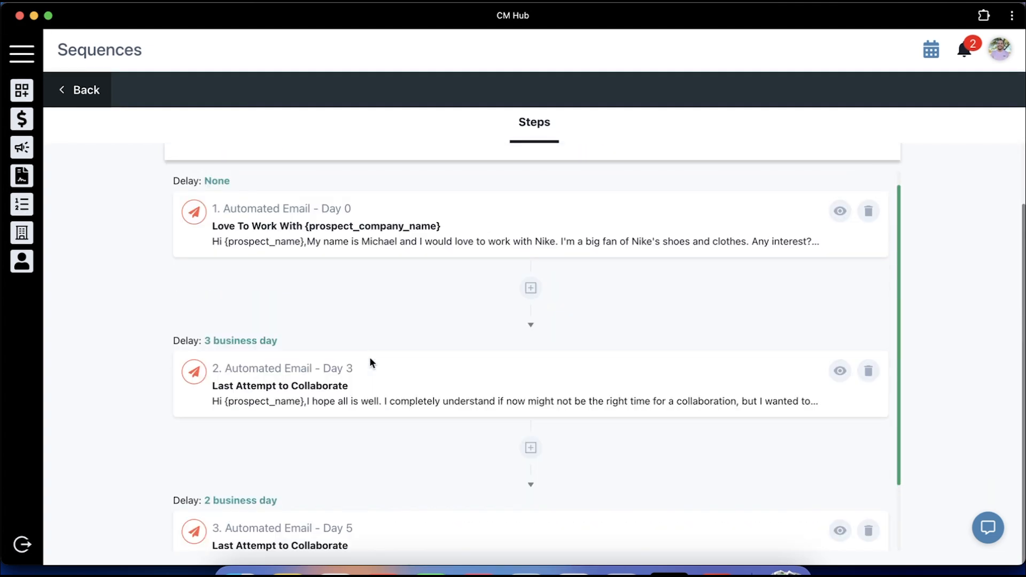
scroll(370, 363, "up", 2)
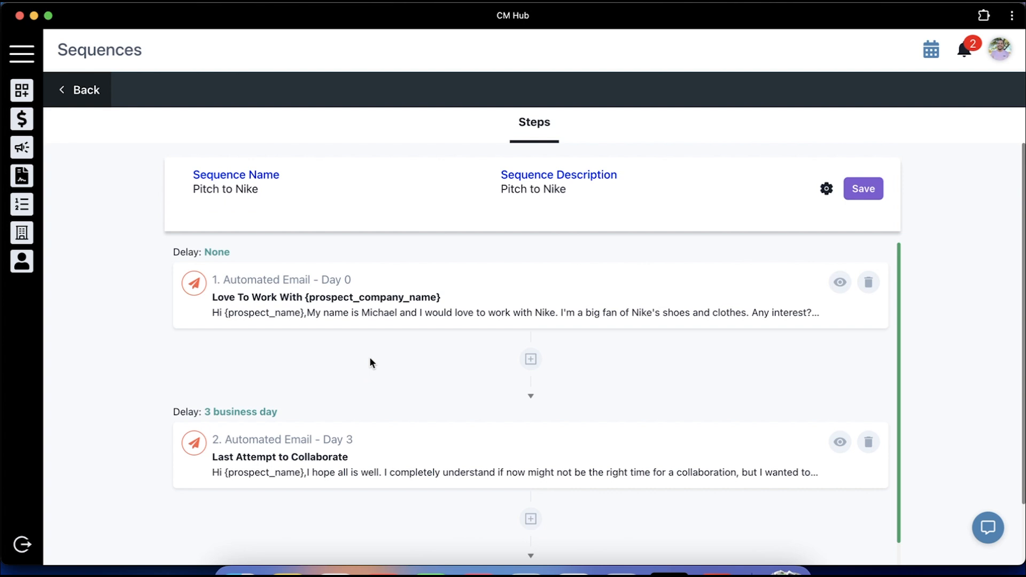
Save Pitch to Nike with 'Send all emails in a single thread' enabled, then go to the Company list
left_click(861, 191)
left_click(826, 189)
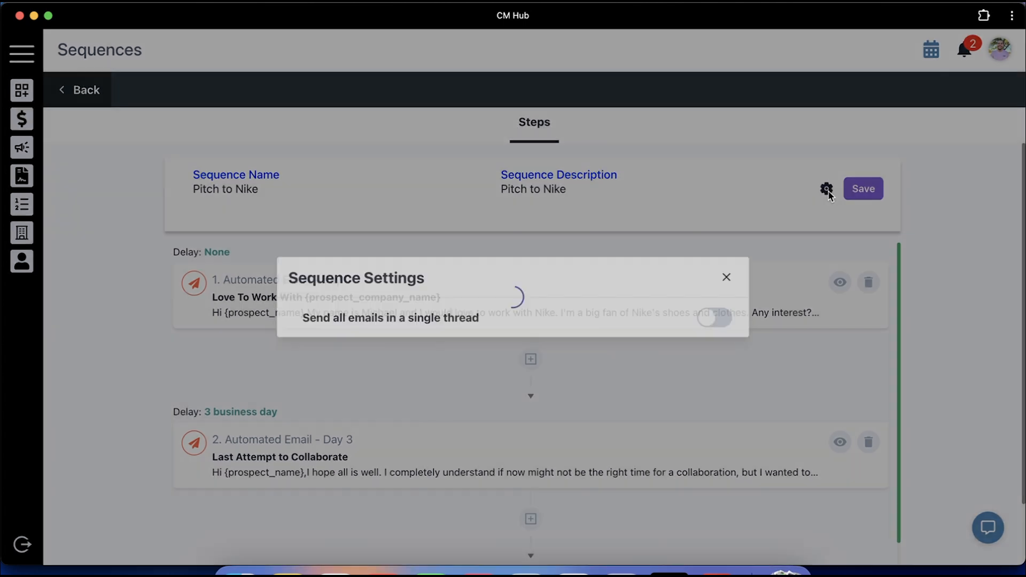
left_click(725, 322)
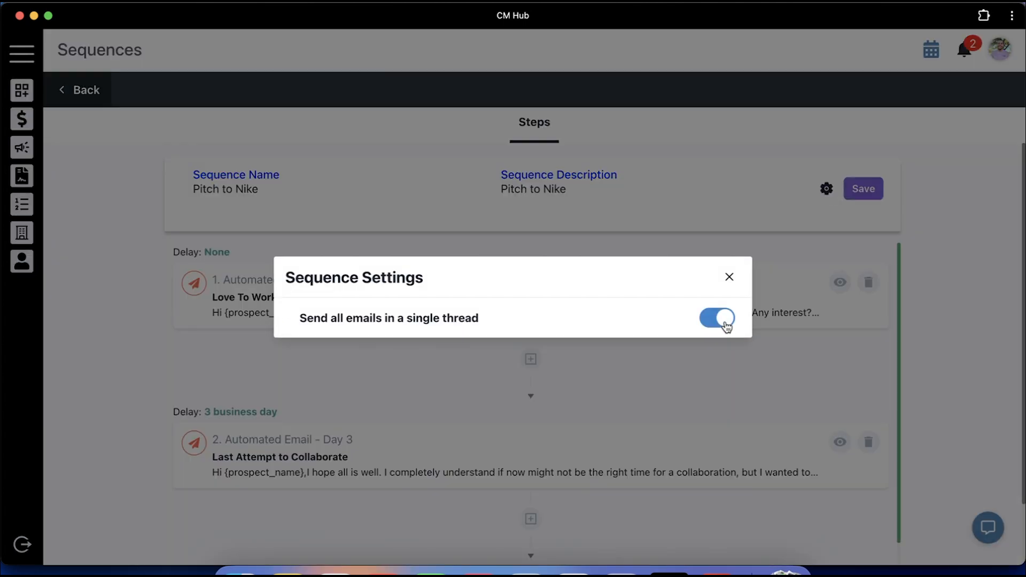
left_click(727, 325)
left_click(727, 325)
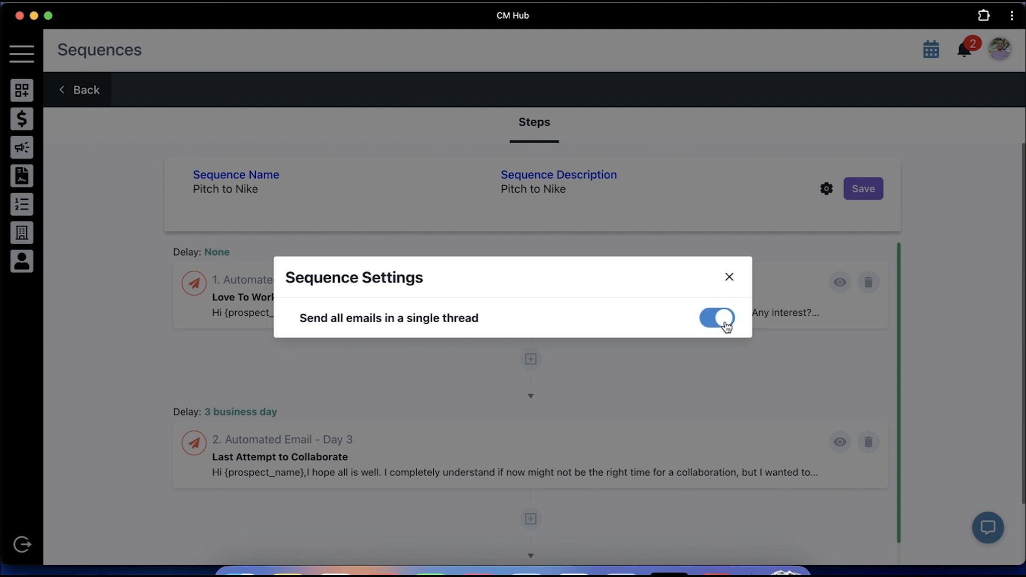
left_click(730, 278)
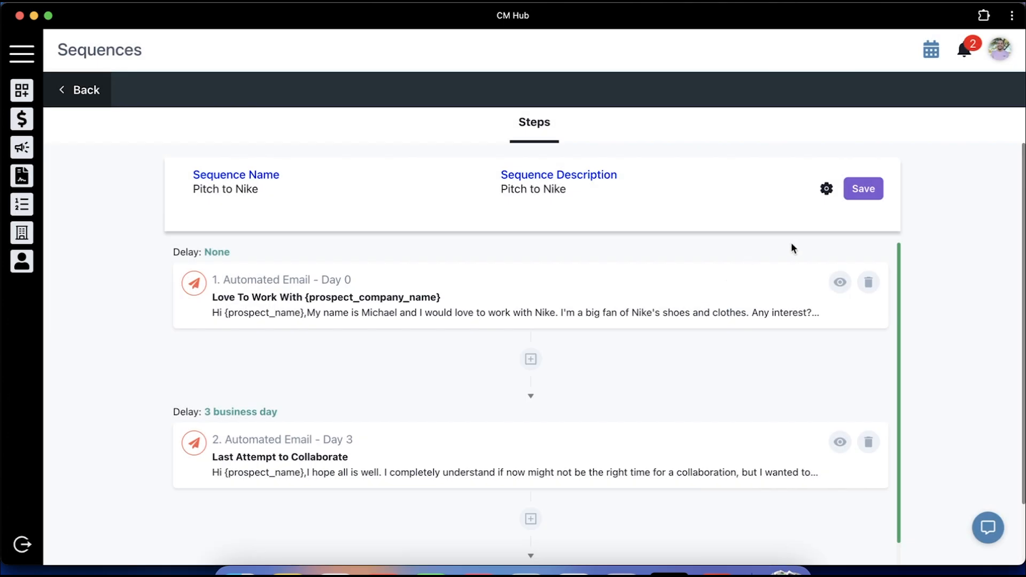
left_click(870, 195)
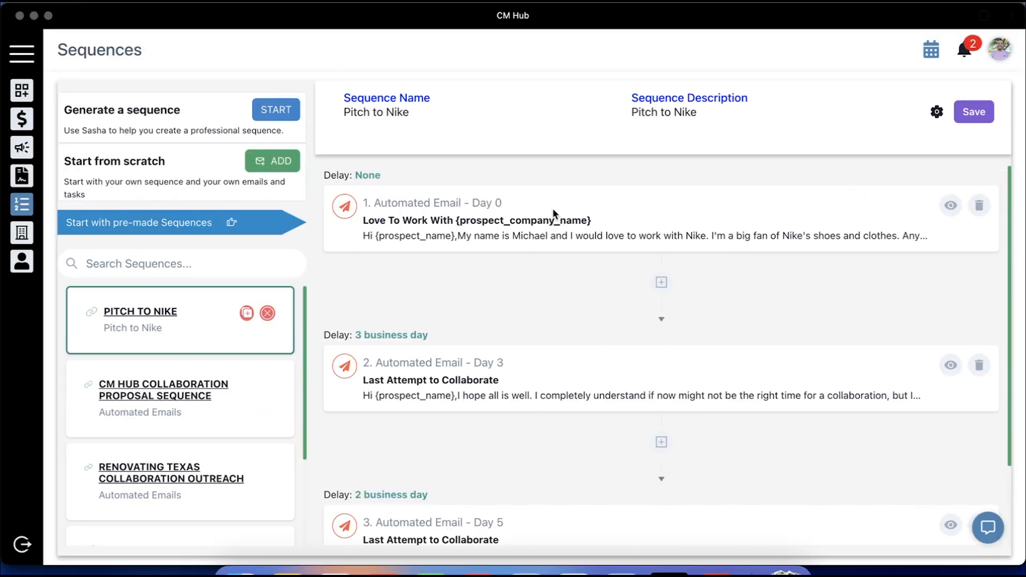
left_click(23, 235)
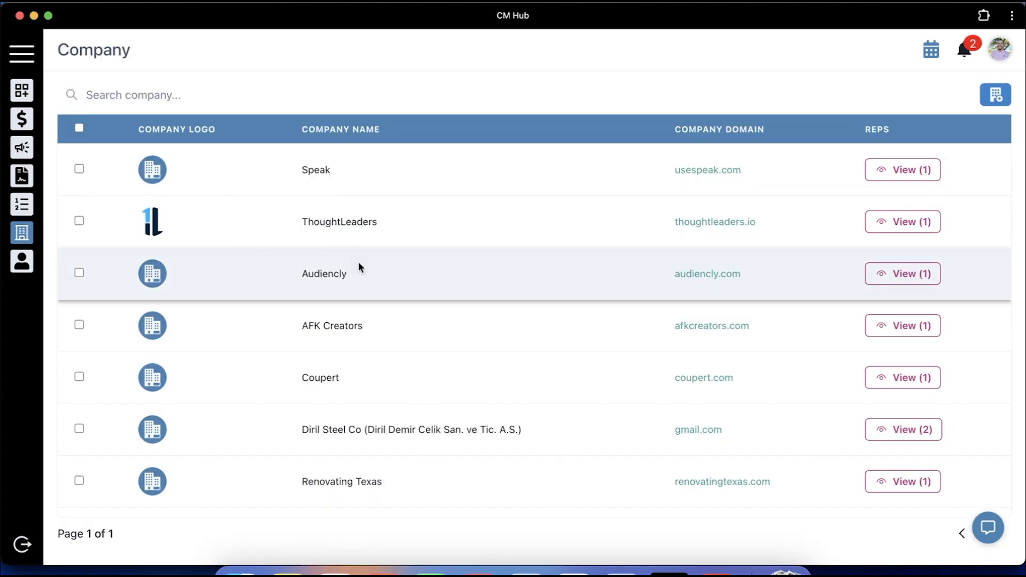
Add a company named Nike with domain nike.com
scroll(439, 275, "down", 2)
scroll(441, 277, "up", 2)
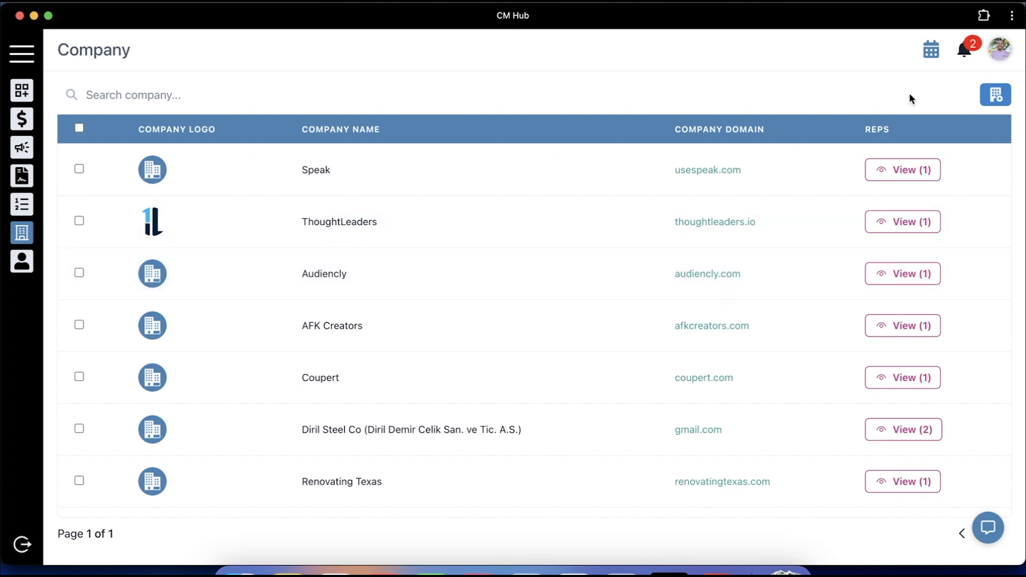
left_click(996, 96)
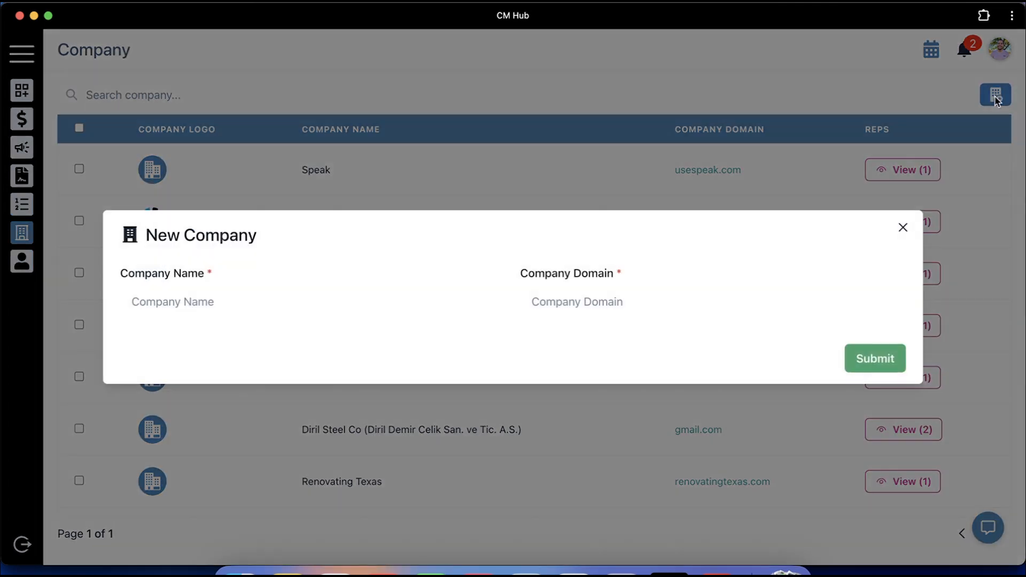
left_click(282, 308)
type("Nike")
key("Tab")
type("nike")
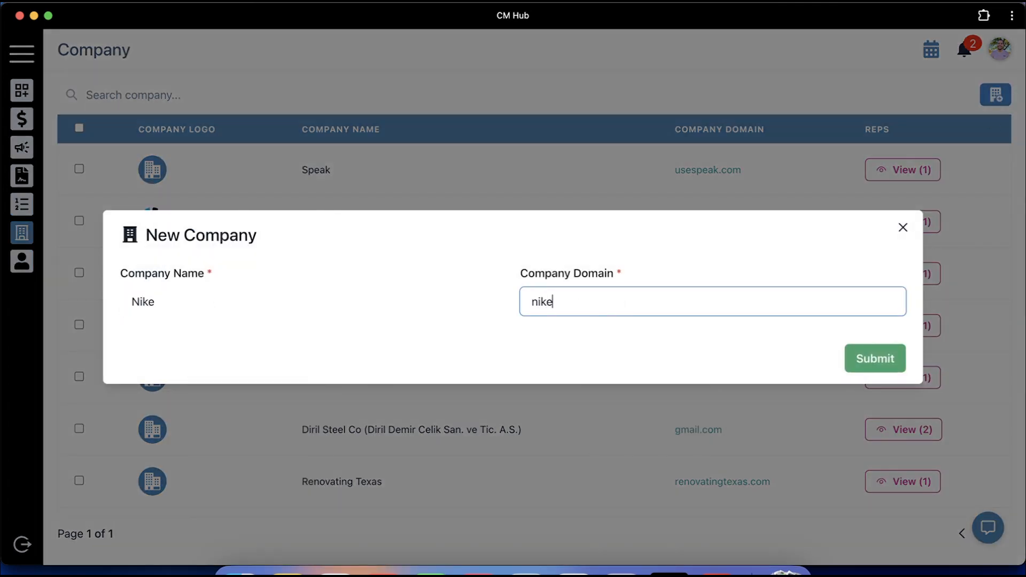
type(".com")
left_click(890, 359)
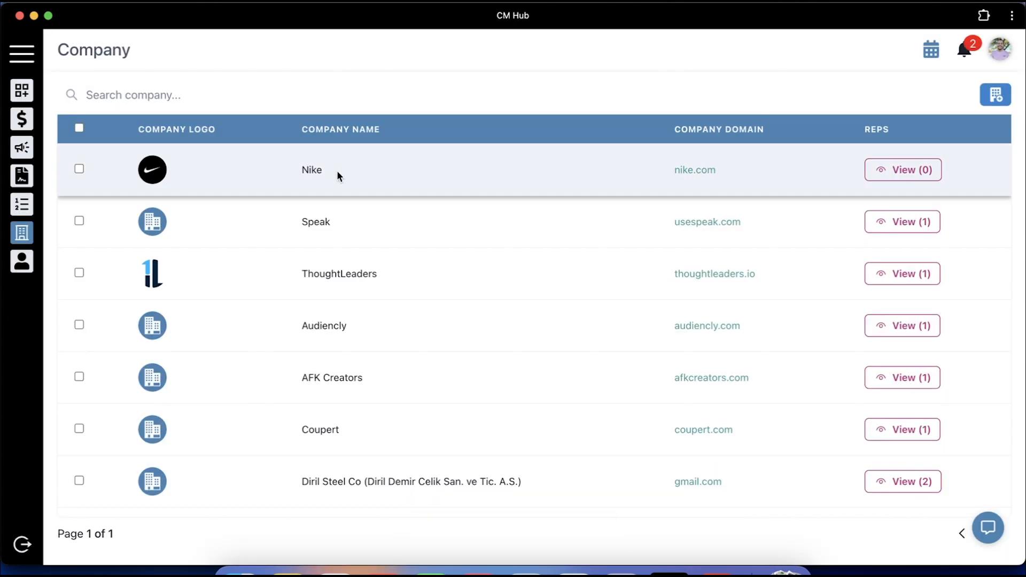
Edit the Nike company name and correct it back to 'Nike'
double_click(336, 172)
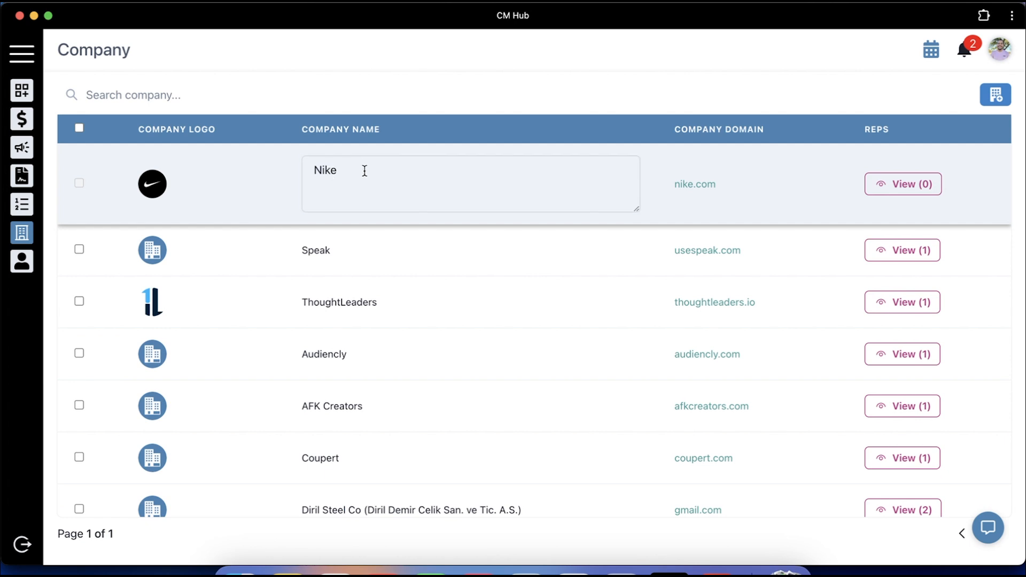
key("BackSpace")
type("e")
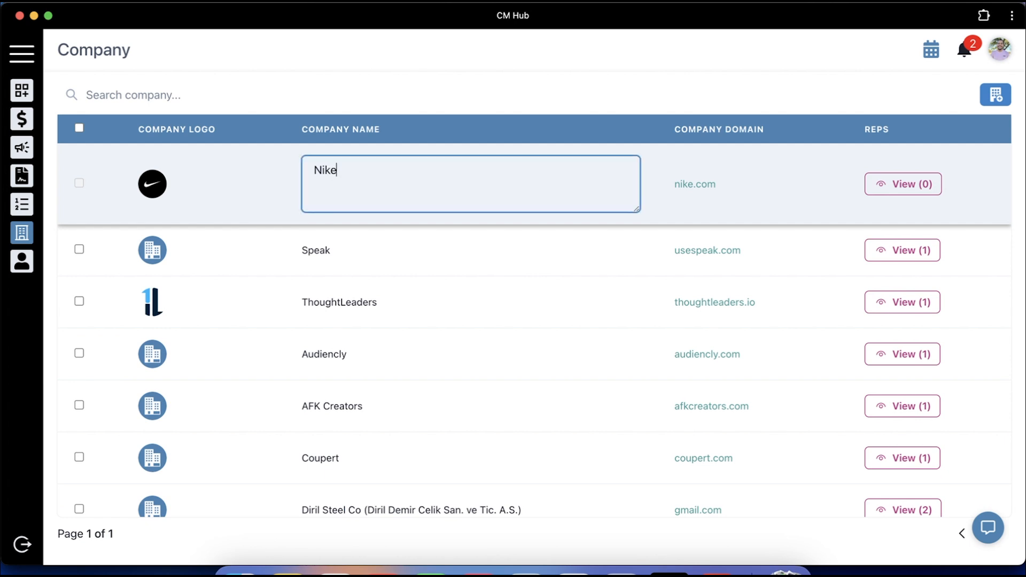
type("s")
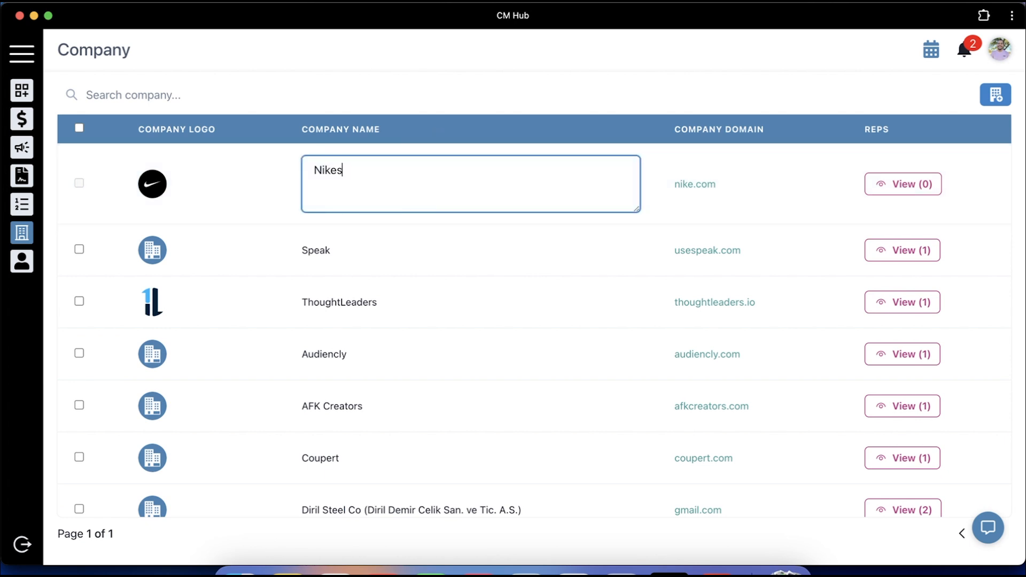
key("Return")
double_click(371, 181)
key("BackSpace")
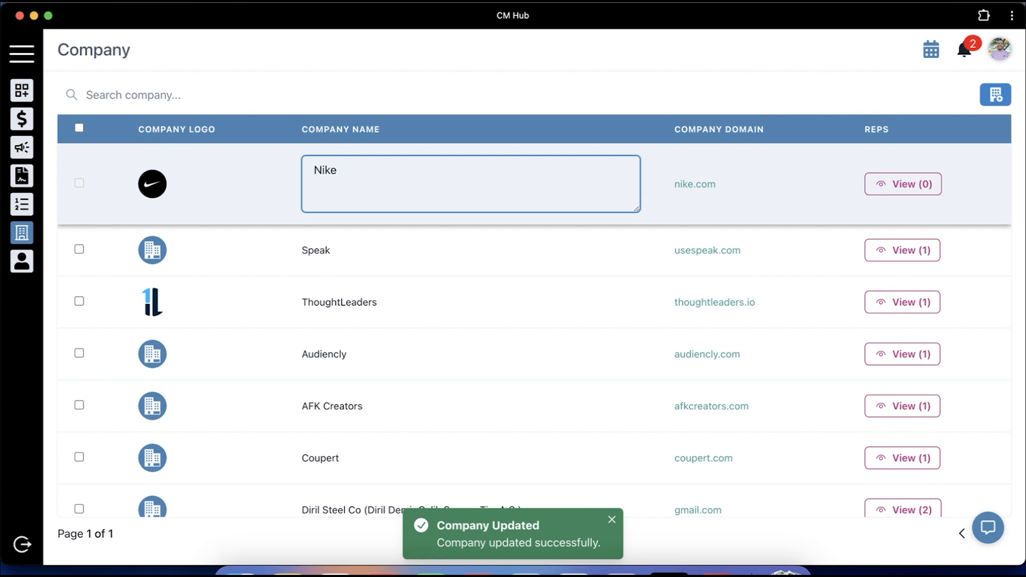
key("Return")
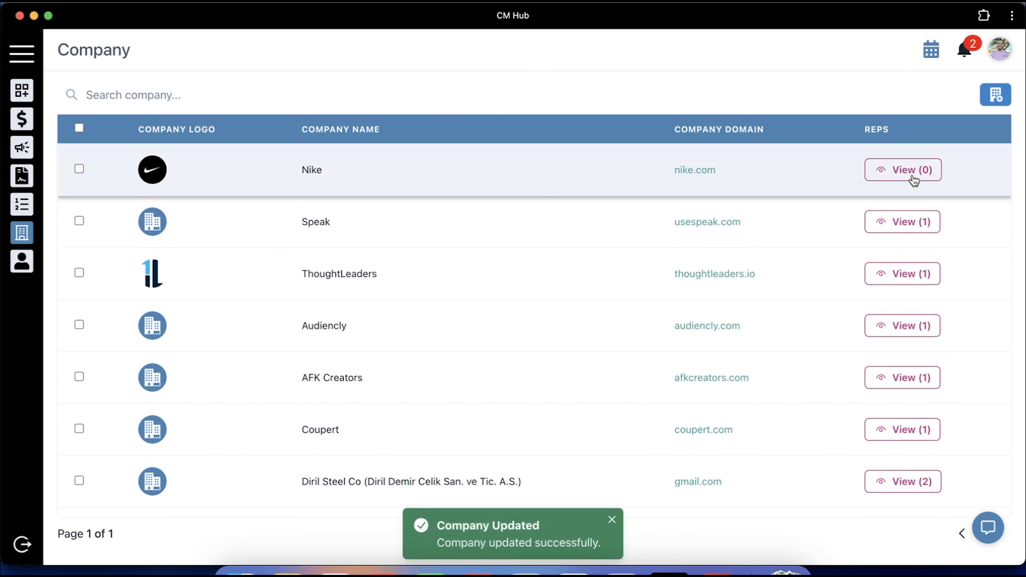
Add a Nike rep with first and last name, e-mail, and position Influencer Marketing Manager
left_click(921, 177)
left_click(139, 175)
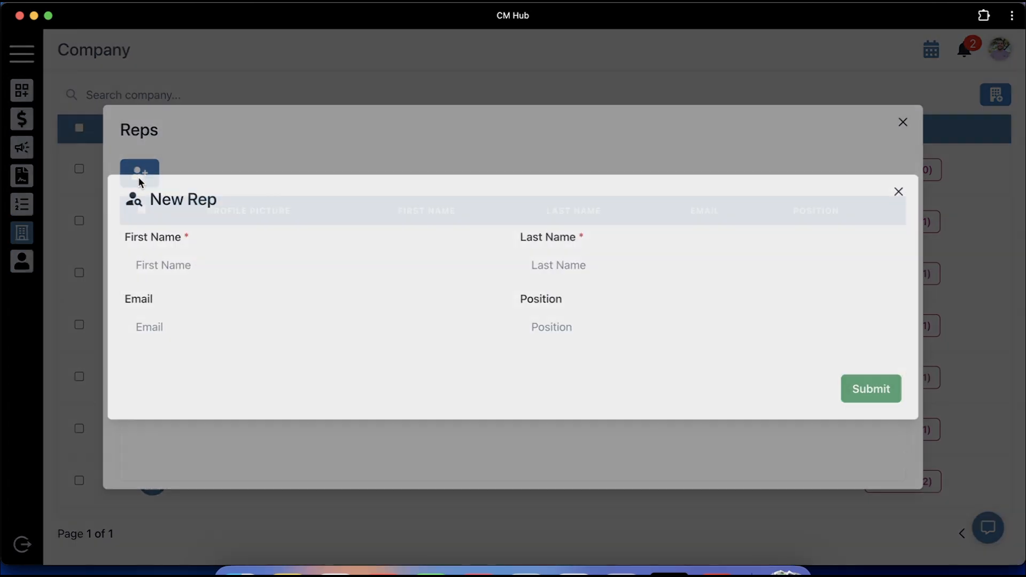
left_click(197, 265)
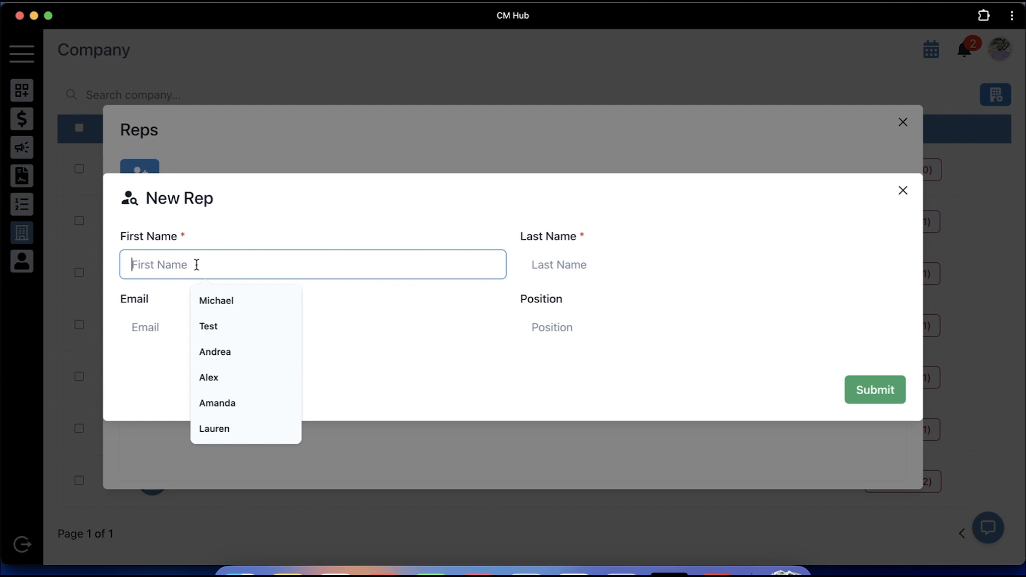
left_click(234, 233)
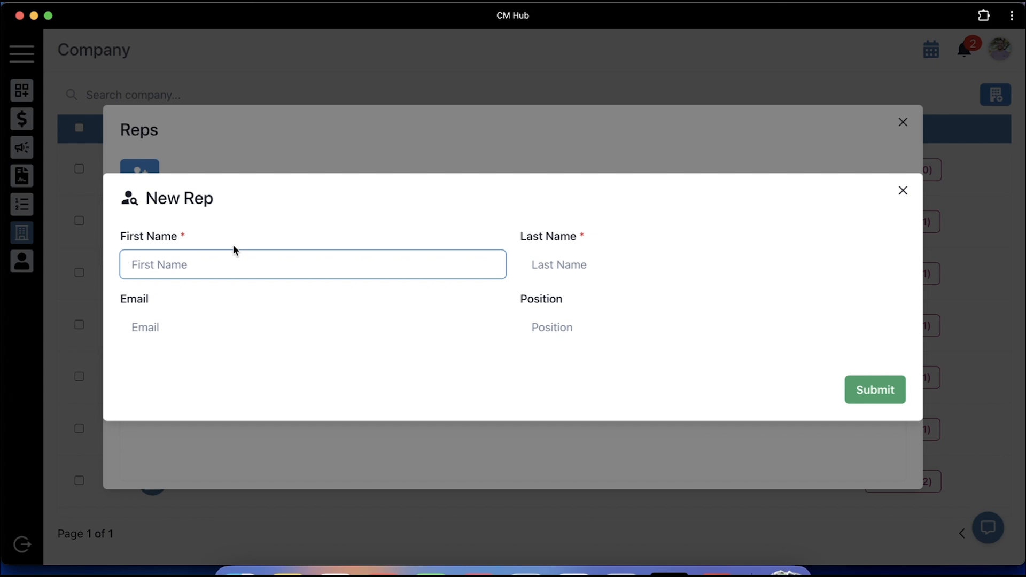
key("Tab")
key("Tab")
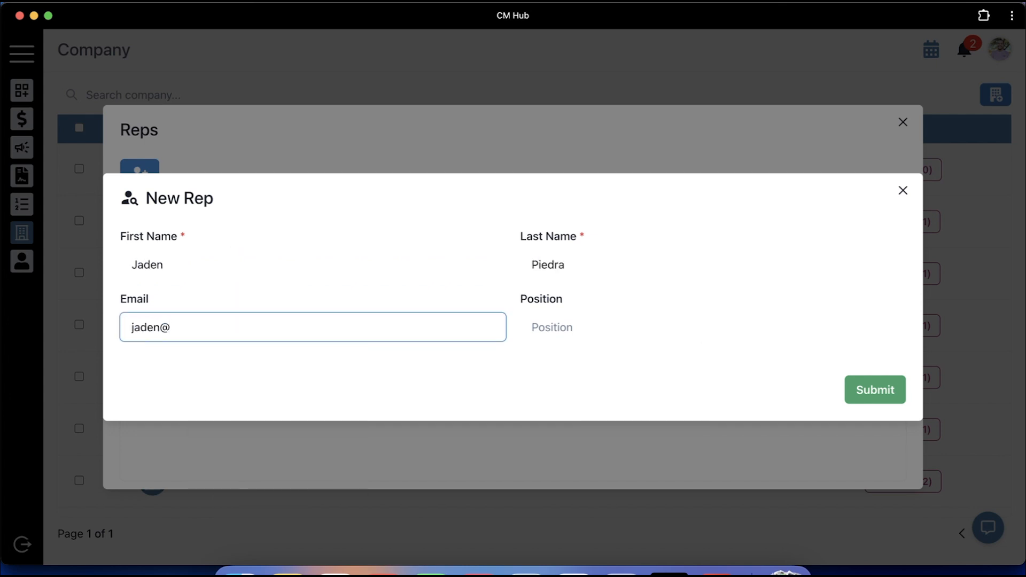
key("Tab")
type("INfluen")
key("Return")
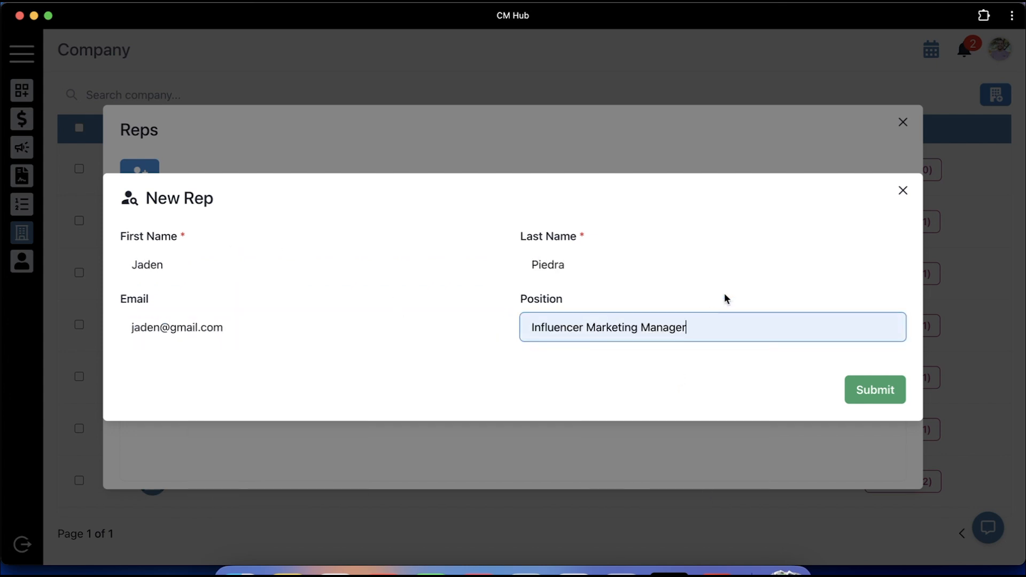
key("Return")
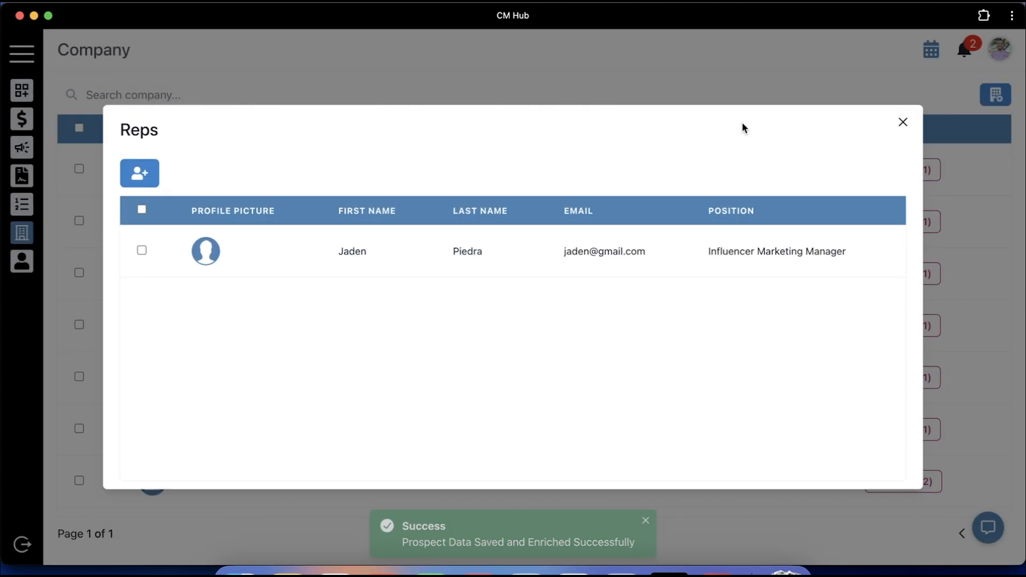
Edit and save the new rep's row, then close the Reps list
left_click(142, 249)
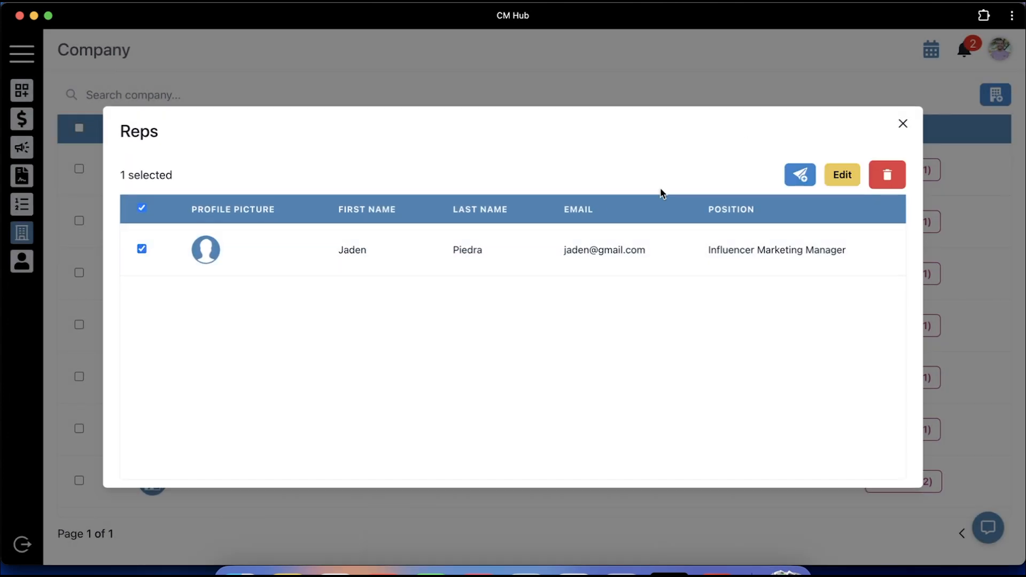
left_click(848, 184)
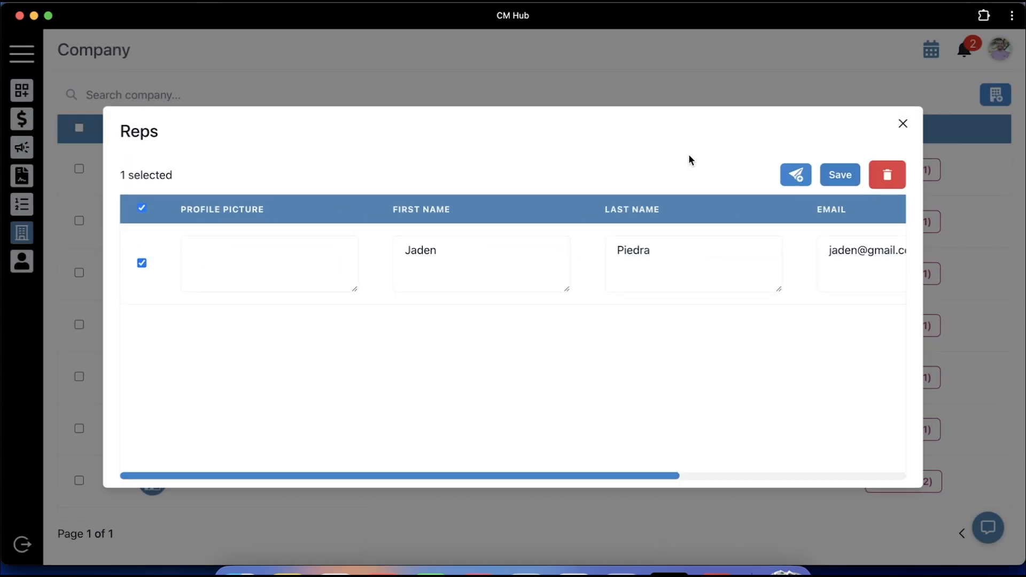
left_click(840, 175)
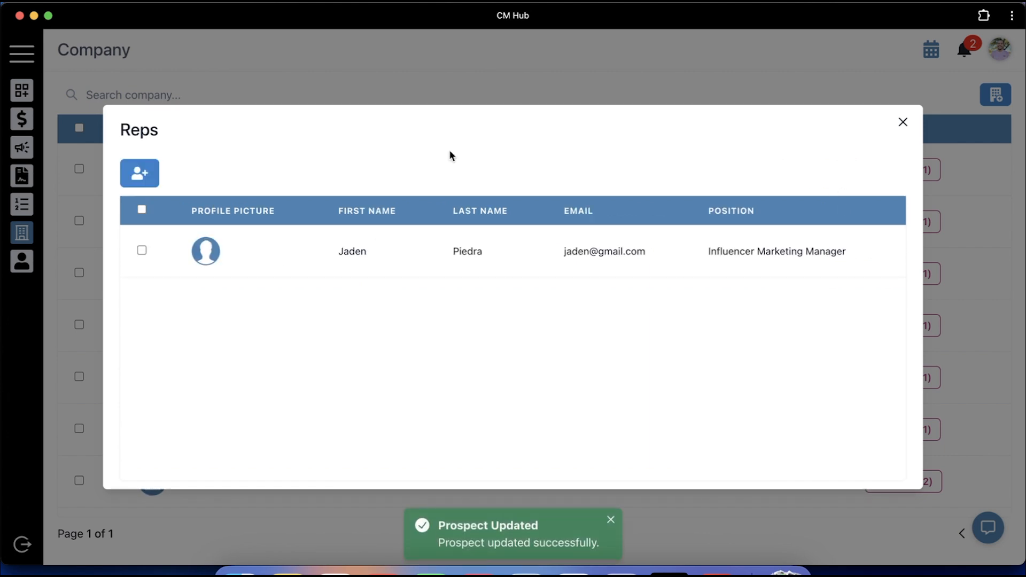
left_click(903, 123)
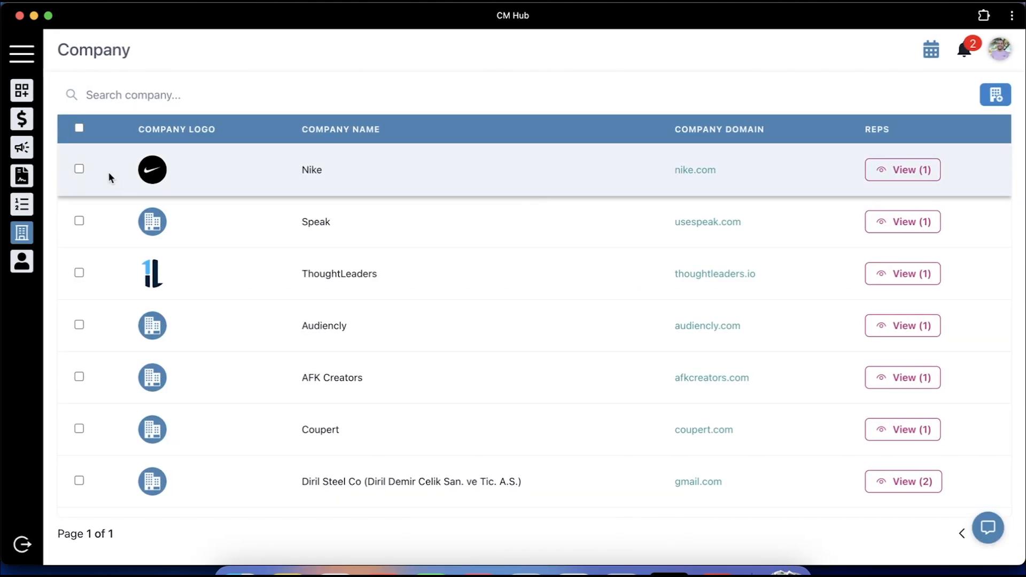
left_click(80, 170)
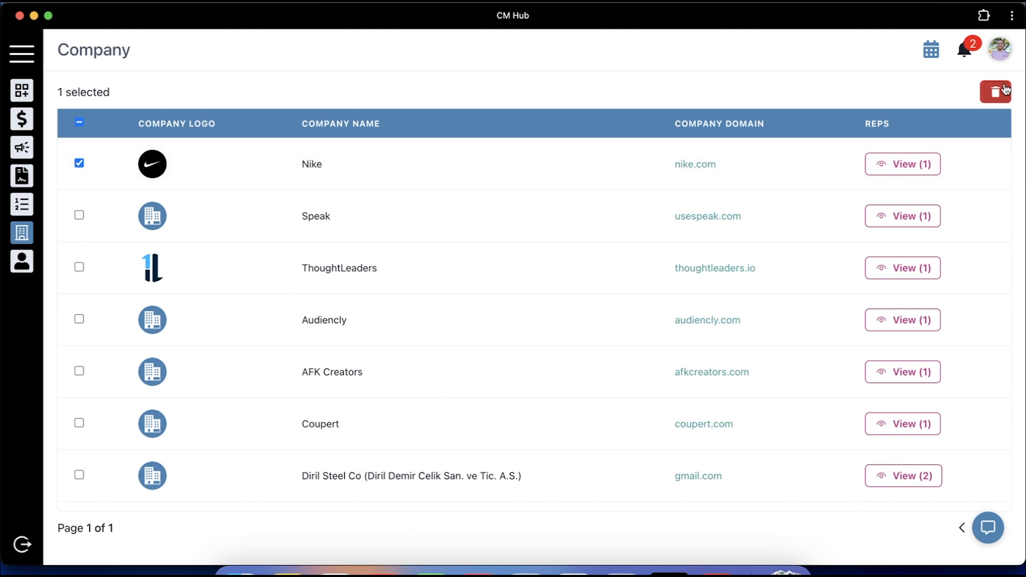
left_click(995, 92)
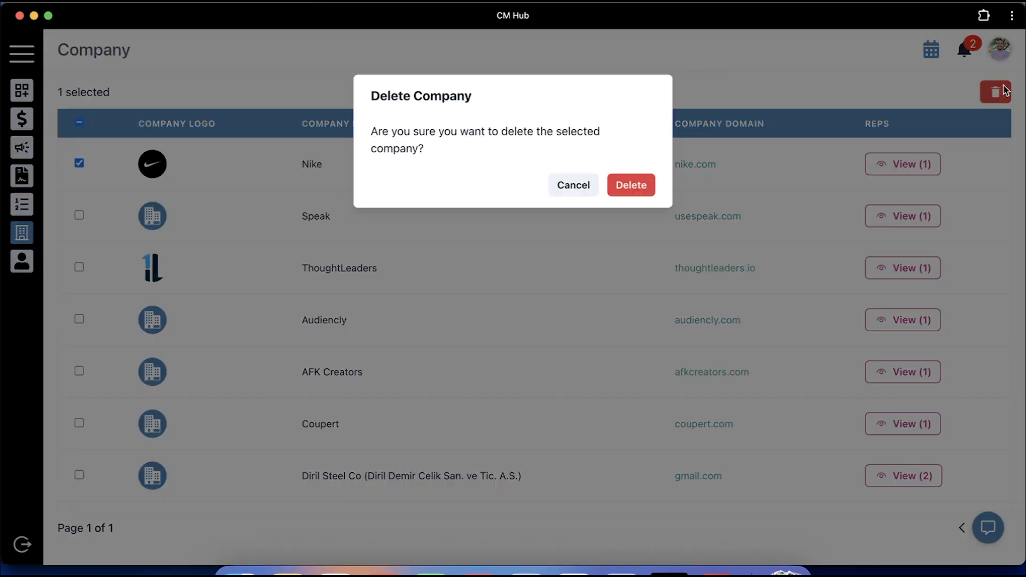
left_click(582, 187)
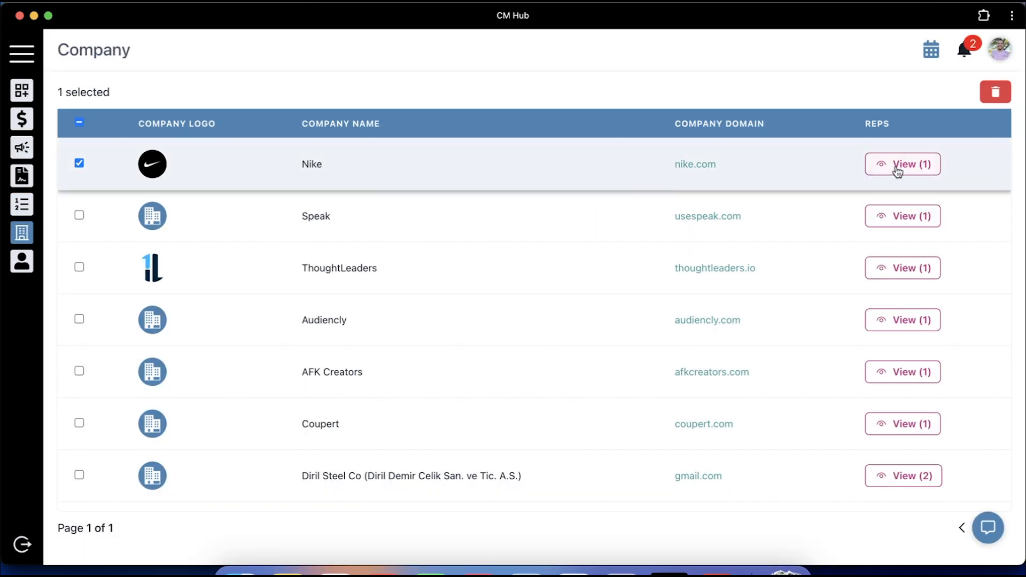
left_click(903, 164)
left_click(142, 250)
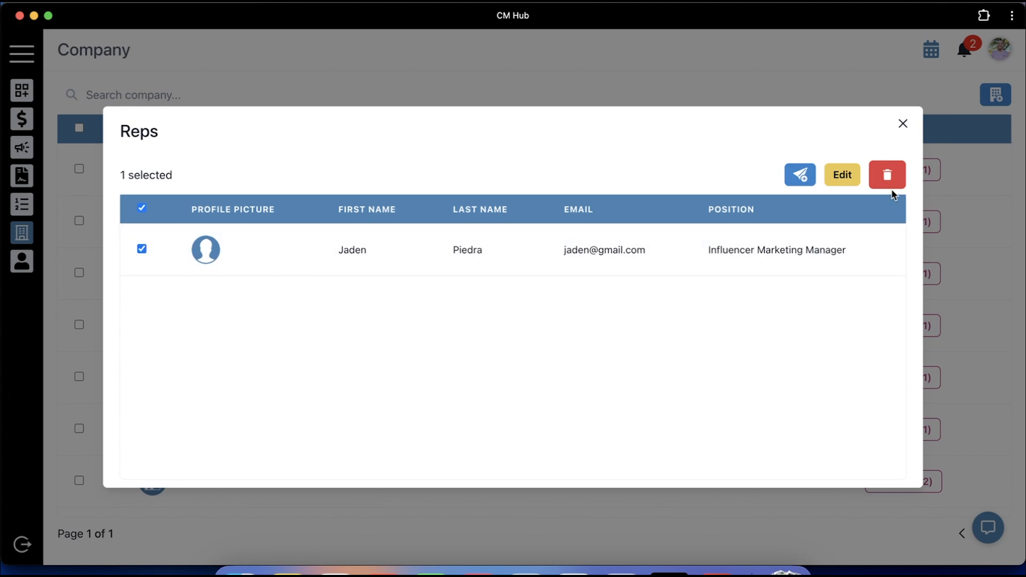
left_click(892, 177)
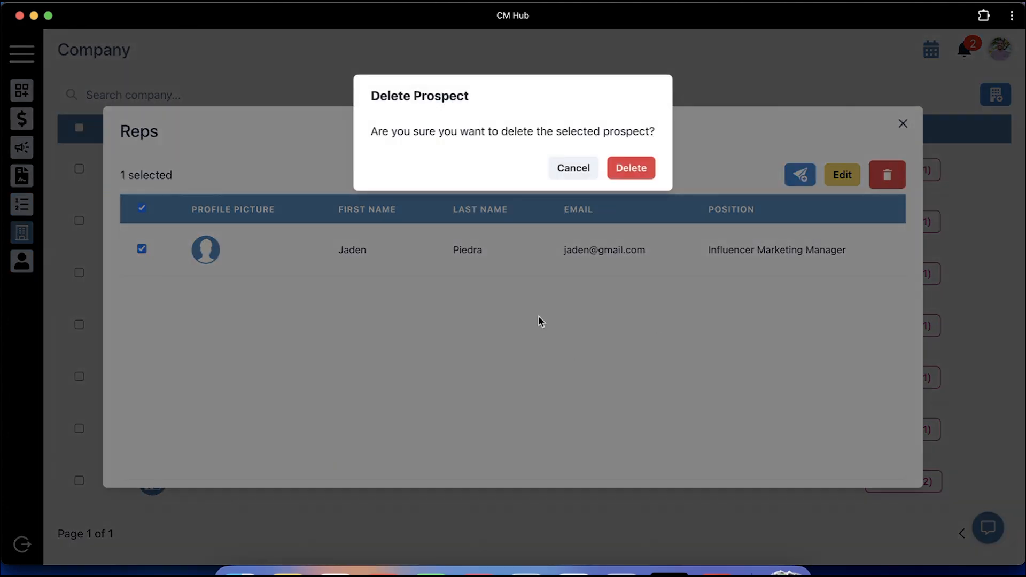
left_click(573, 169)
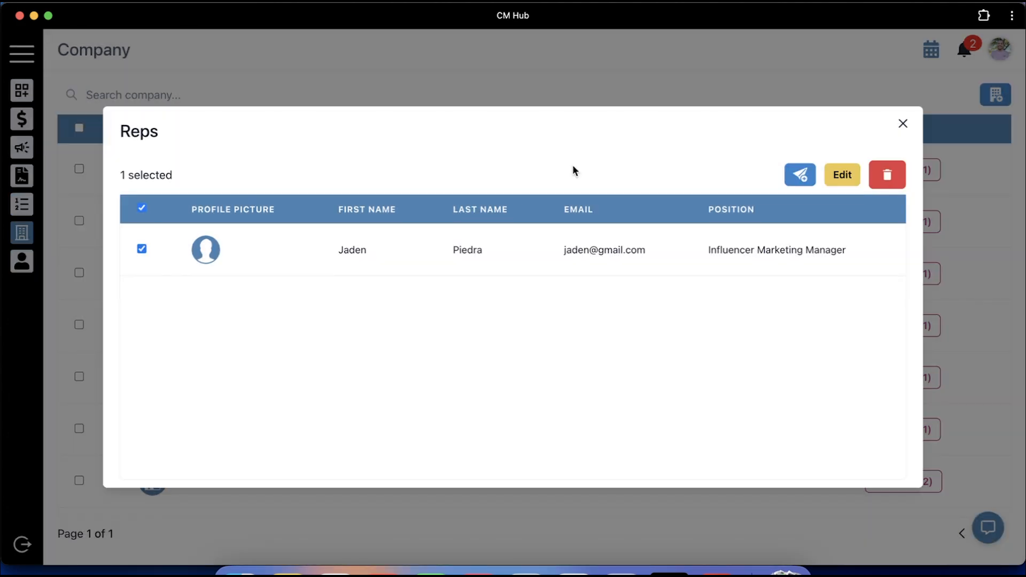
left_click(904, 124)
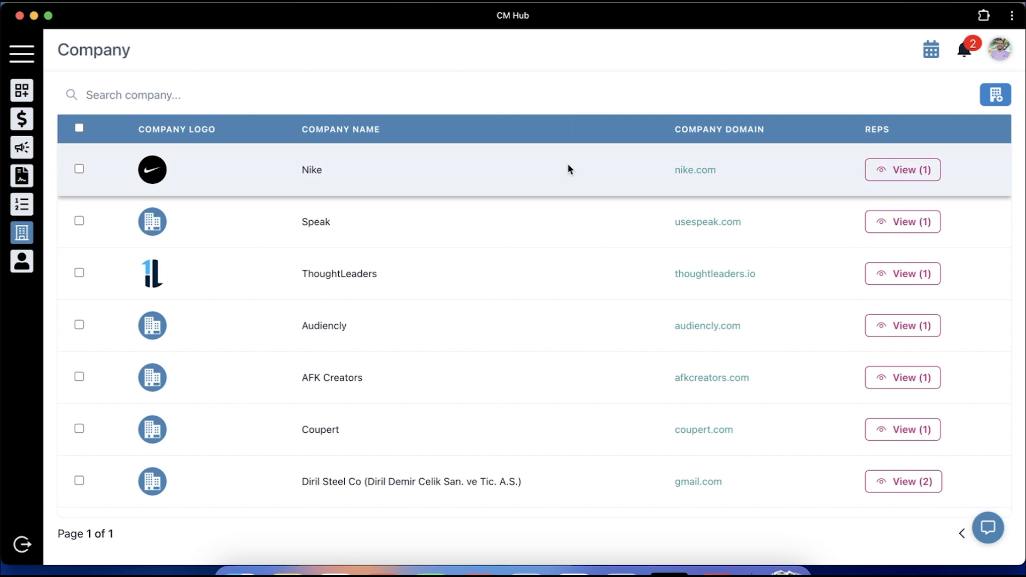
scroll(568, 166, "down", 2)
scroll(568, 165, "up", 2)
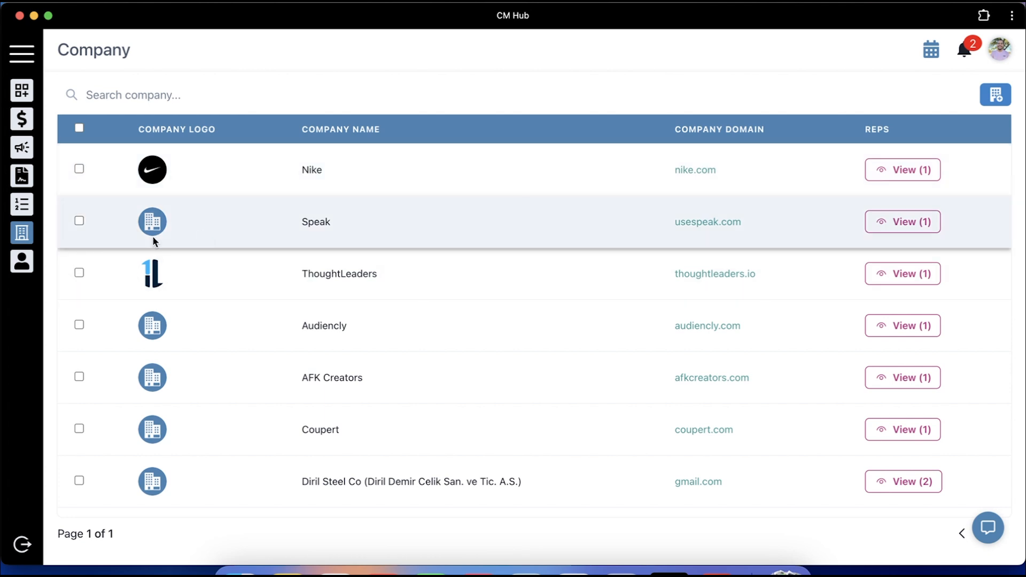
Create an approved Nike campaign for the selected rep from the Pitch to Nike sequence
left_click(905, 172)
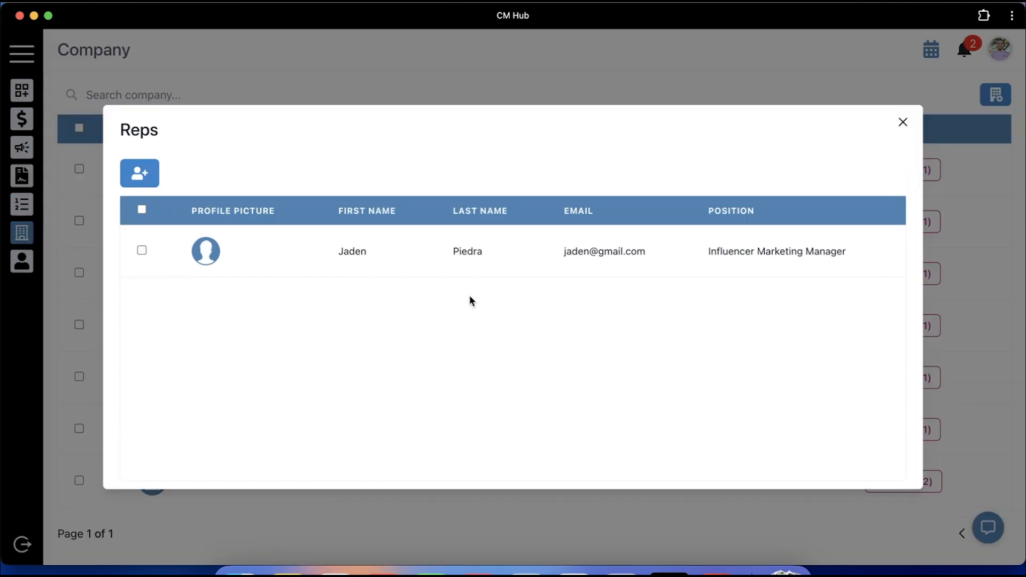
left_click(142, 250)
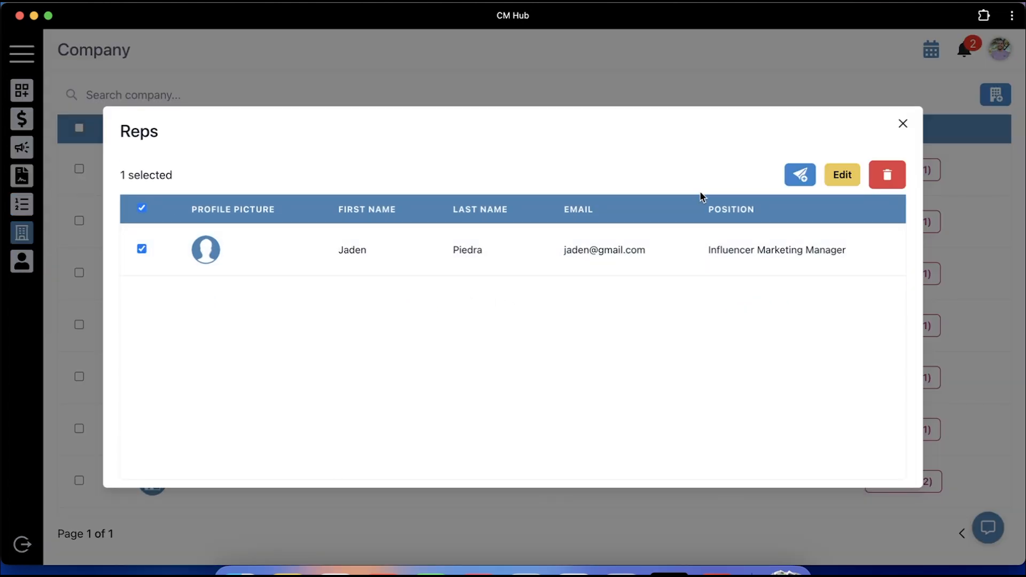
left_click(799, 175)
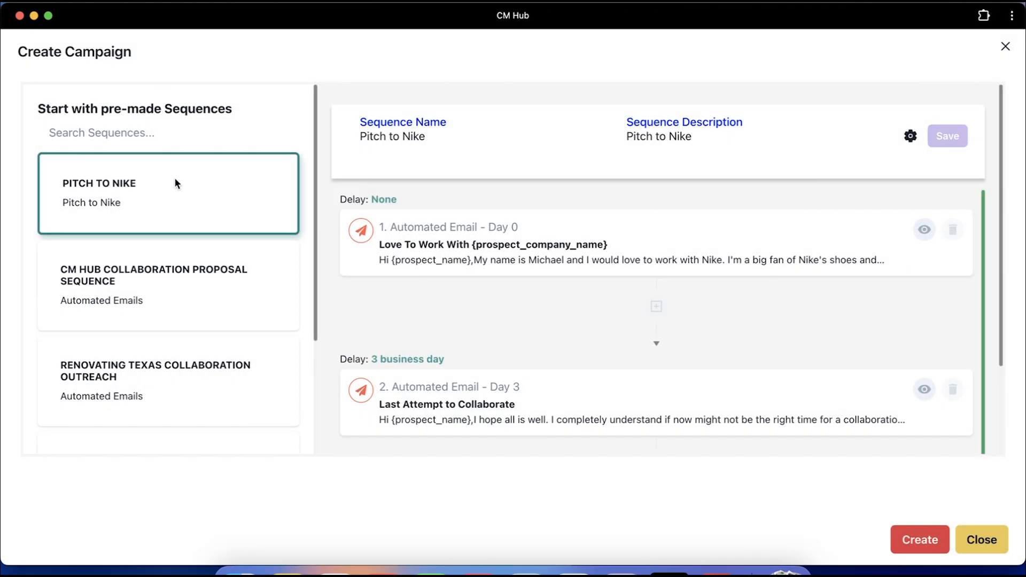
scroll(181, 277, "down", 3)
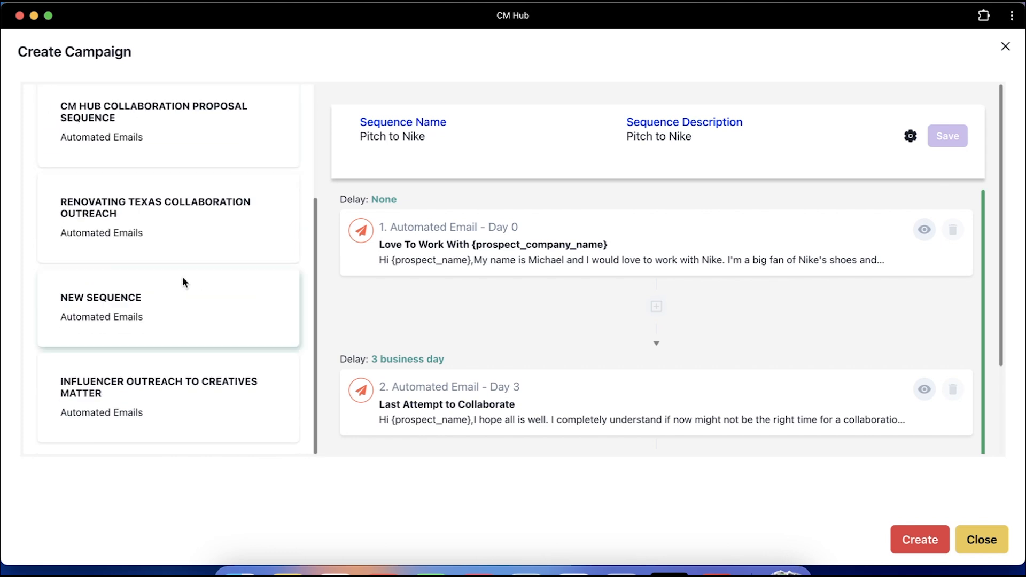
scroll(182, 277, "up", 4)
left_click(919, 542)
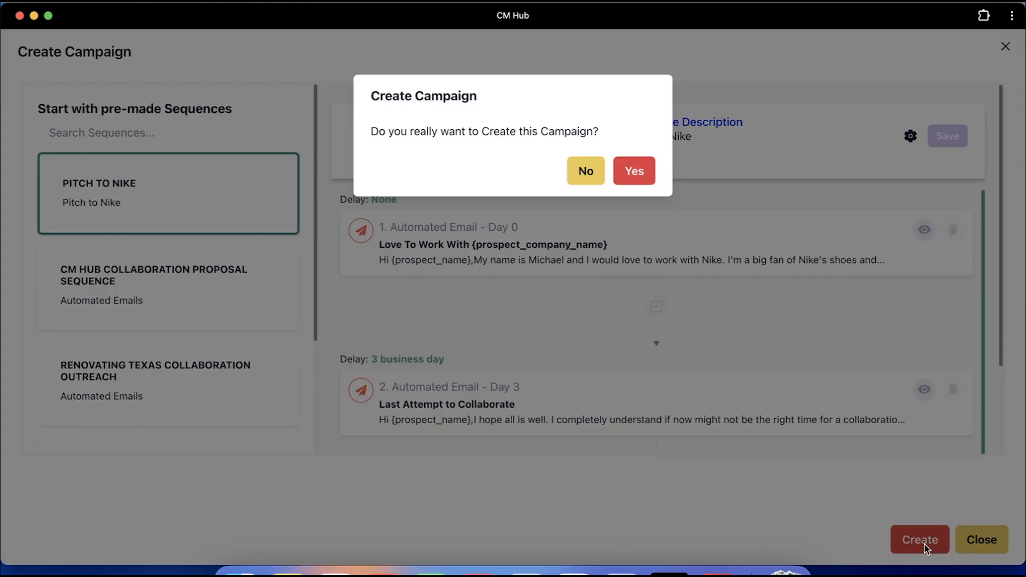
left_click(654, 181)
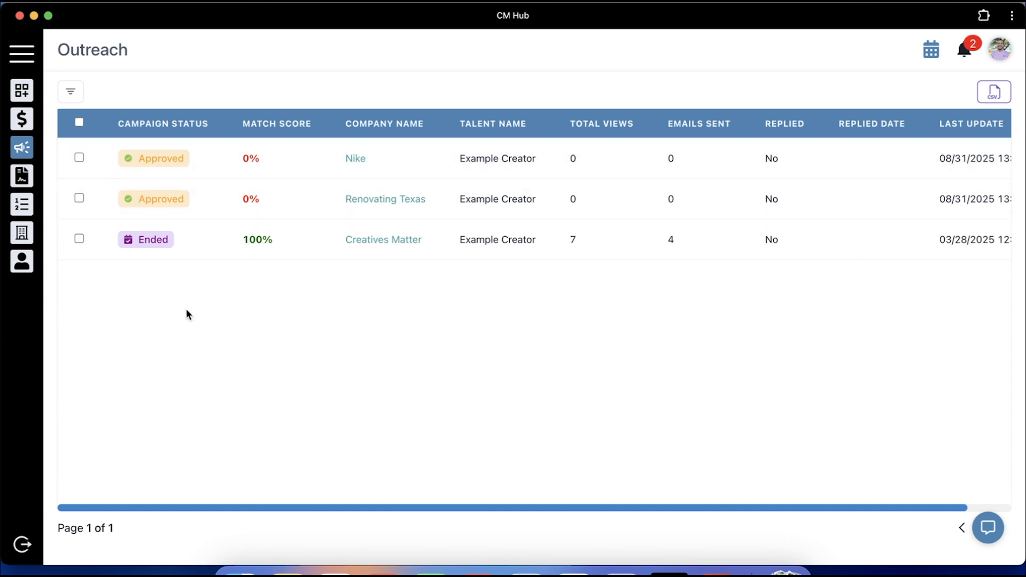
scroll(186, 309, "right", 2)
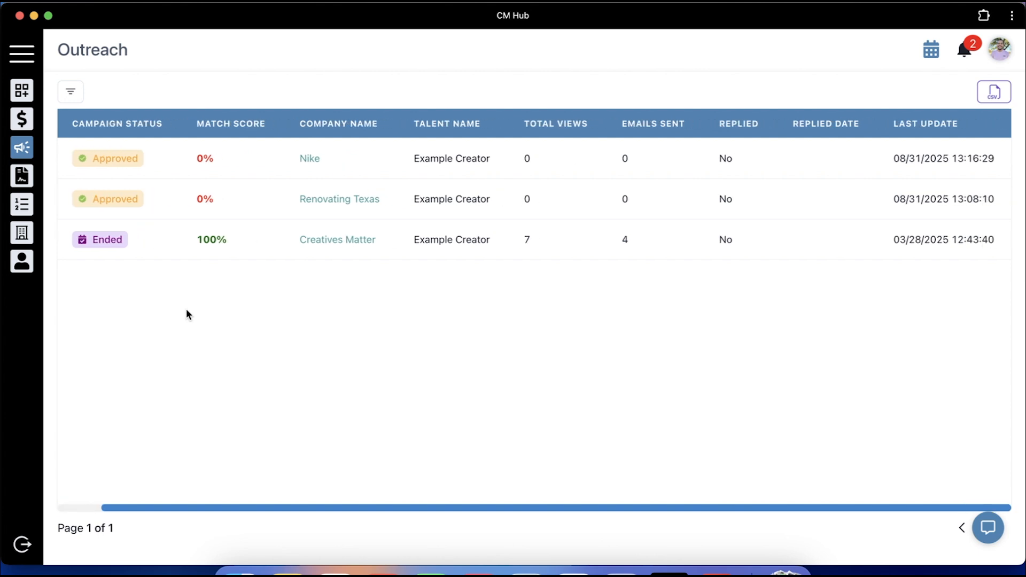
scroll(186, 309, "left", 2)
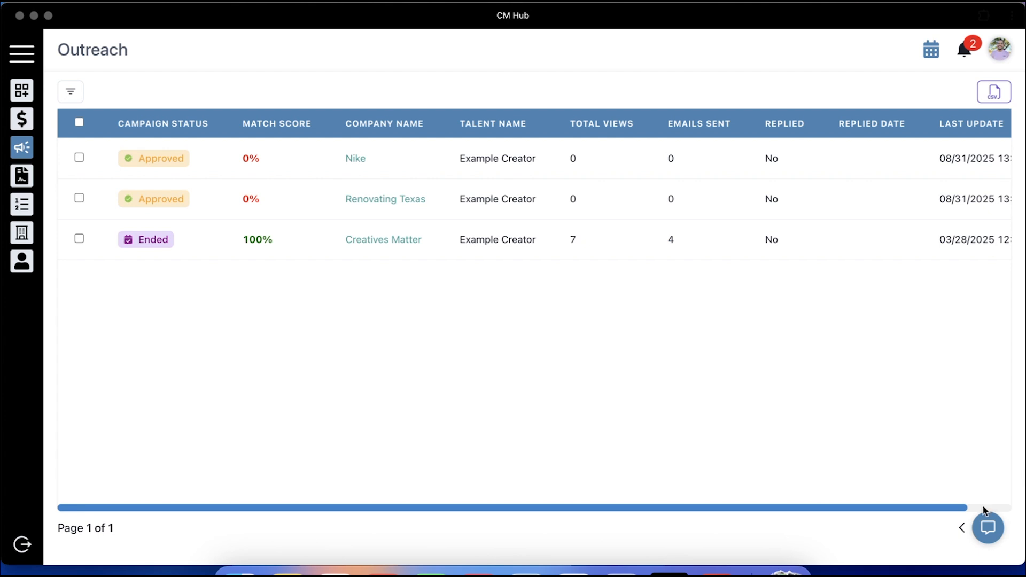
Have Sasha review the Ultra Services Remodeling (082025) contract and accept her offer to email the notes
left_click(988, 531)
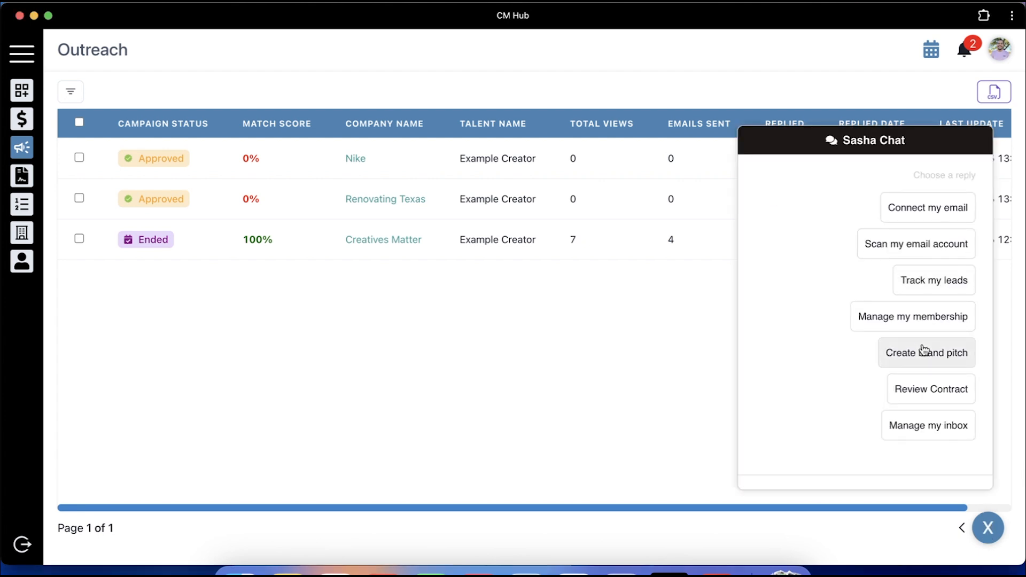
left_click(930, 395)
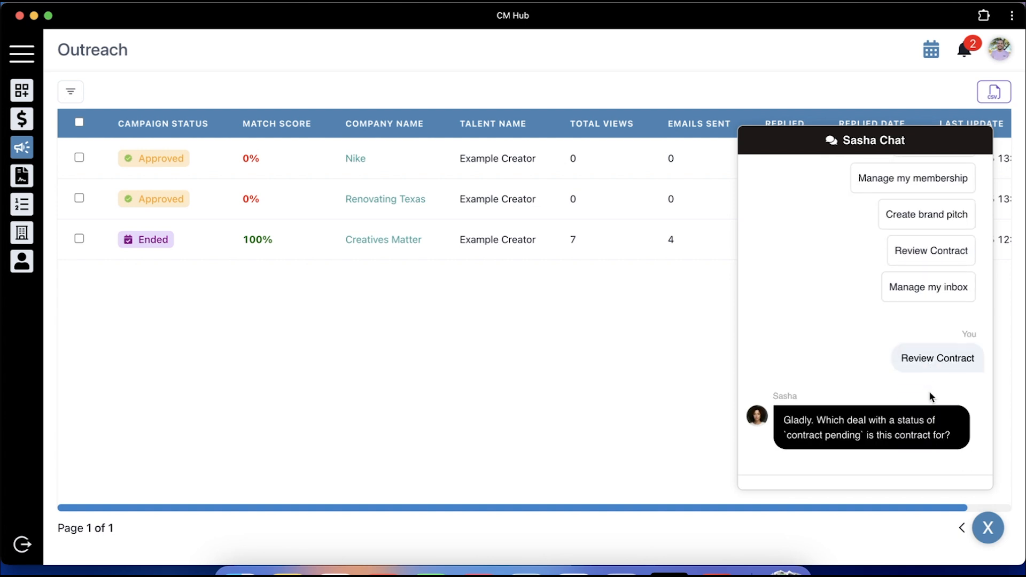
left_click(914, 426)
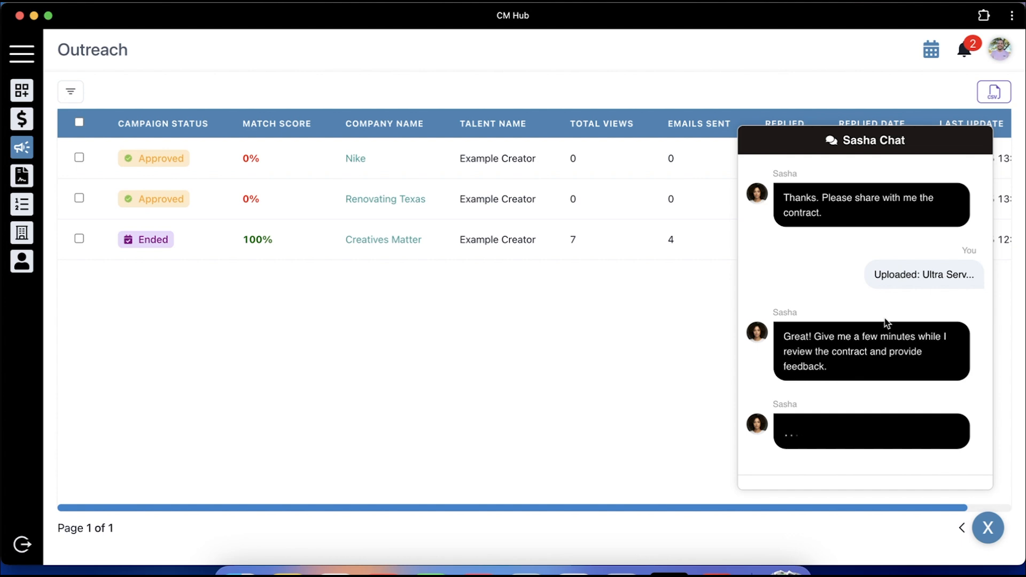
left_click(934, 420)
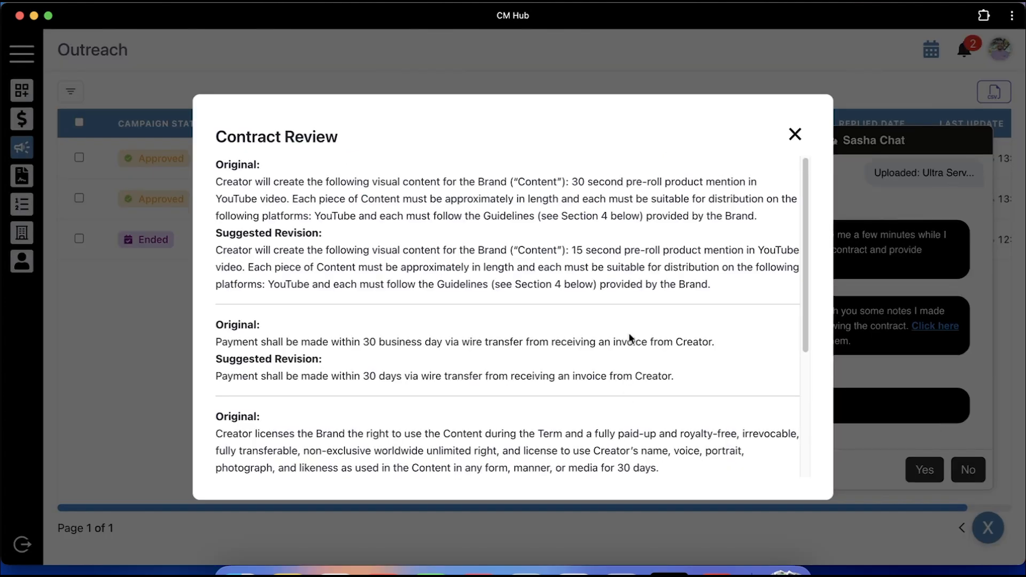
scroll(628, 332, "down", 5)
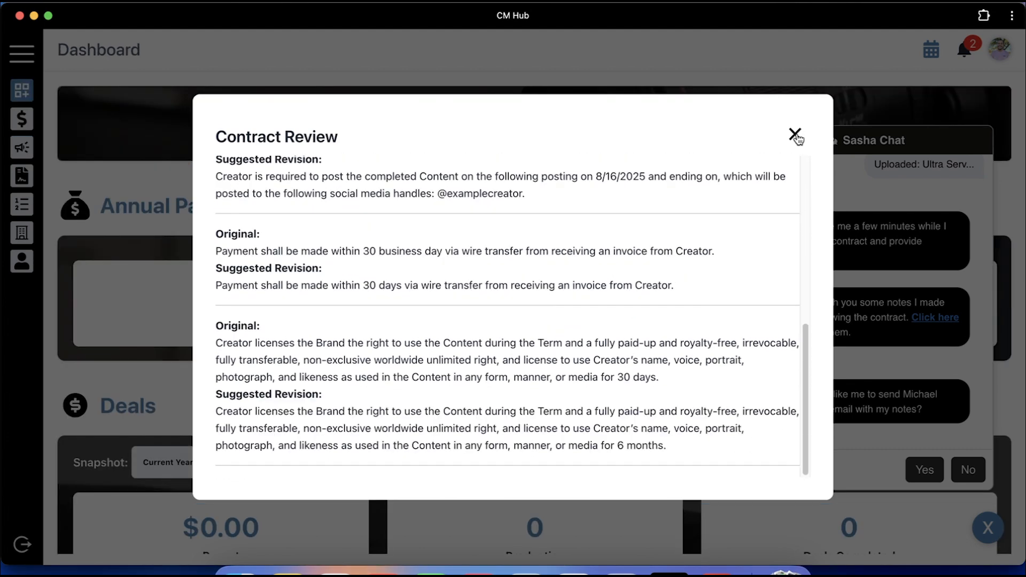
left_click(796, 135)
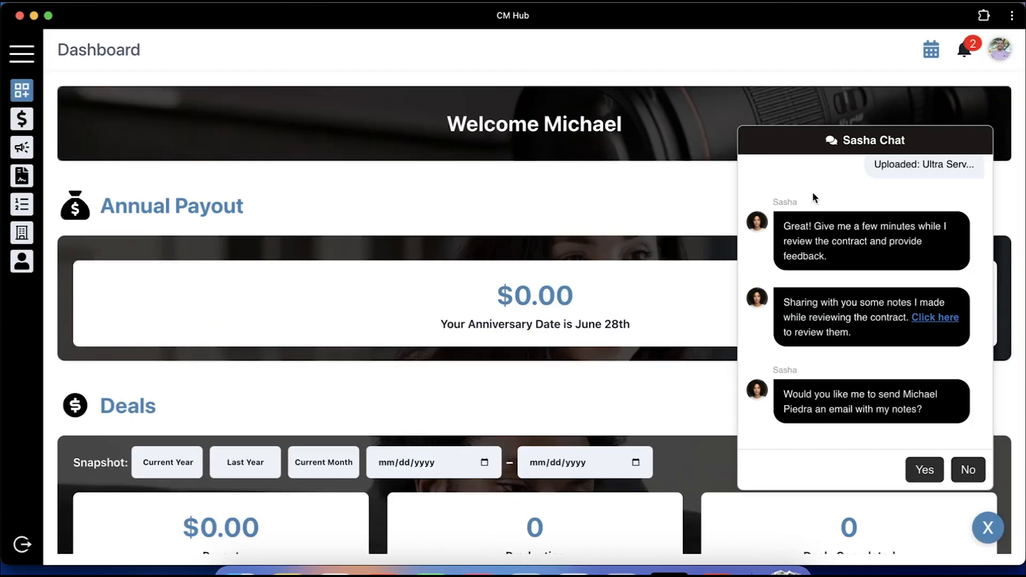
left_click(925, 470)
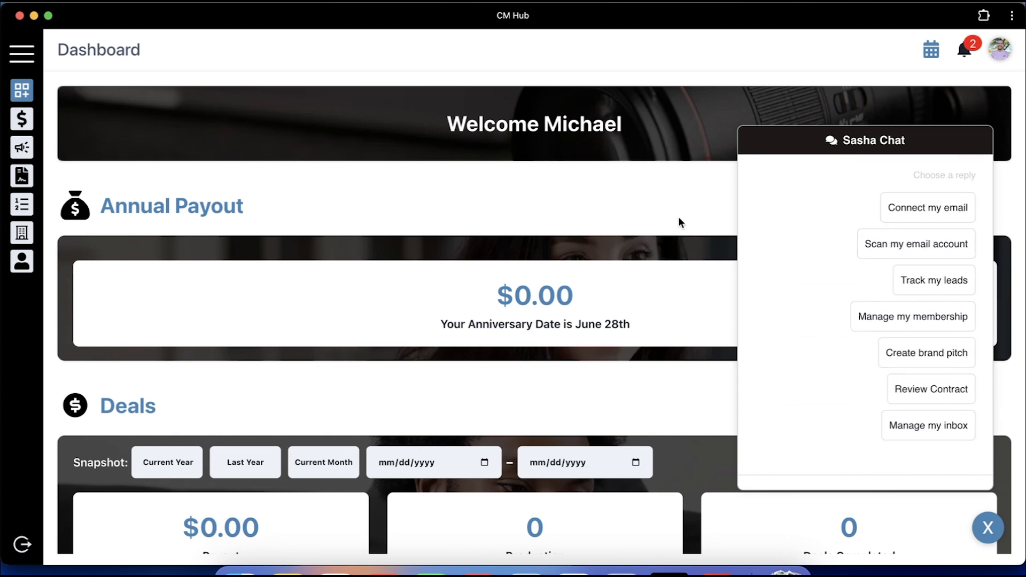
left_click(988, 528)
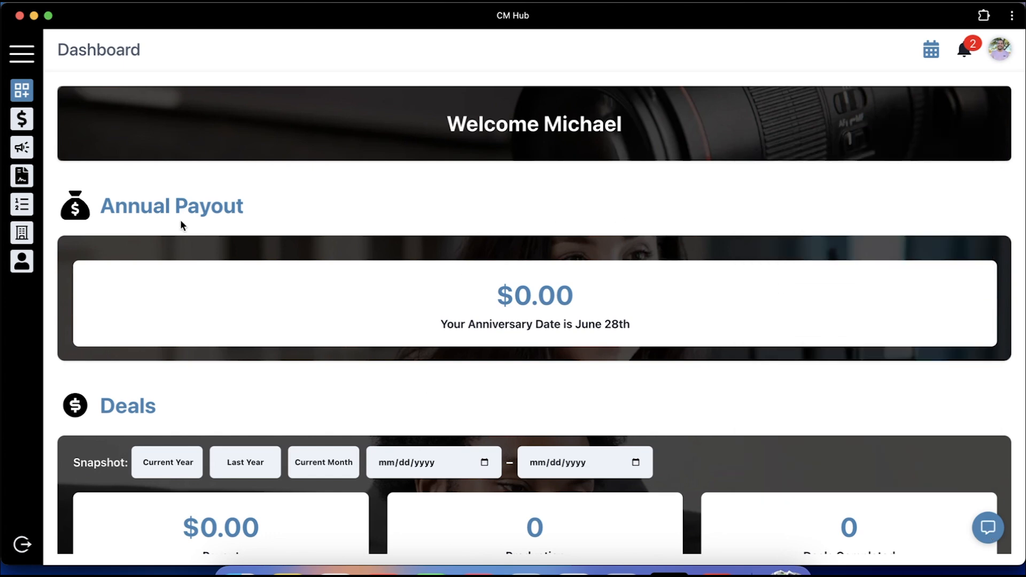
Read the contract's suggested revisions on the Contract Review page
left_click(20, 179)
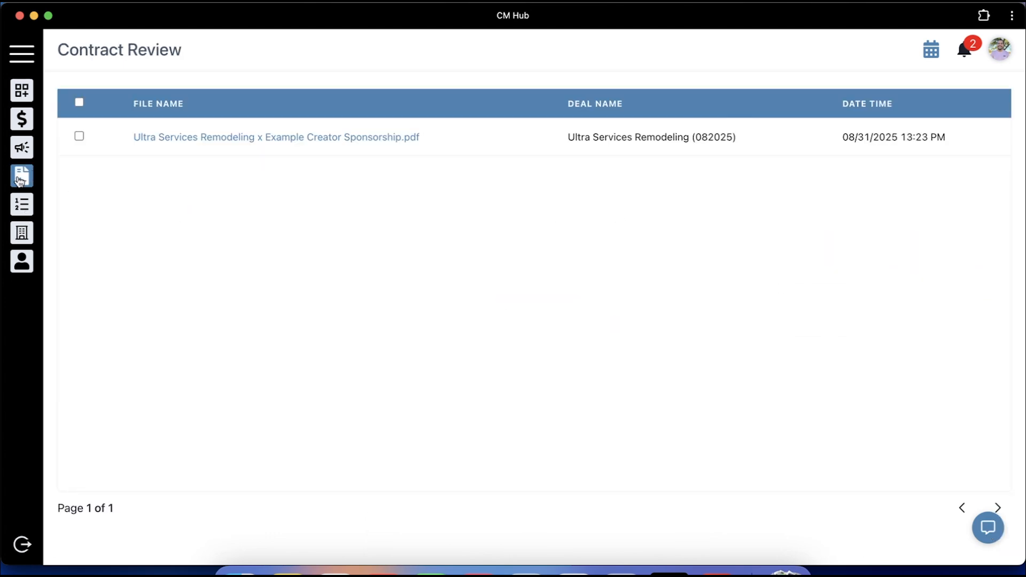
left_click(378, 138)
scroll(434, 416, "down", 5)
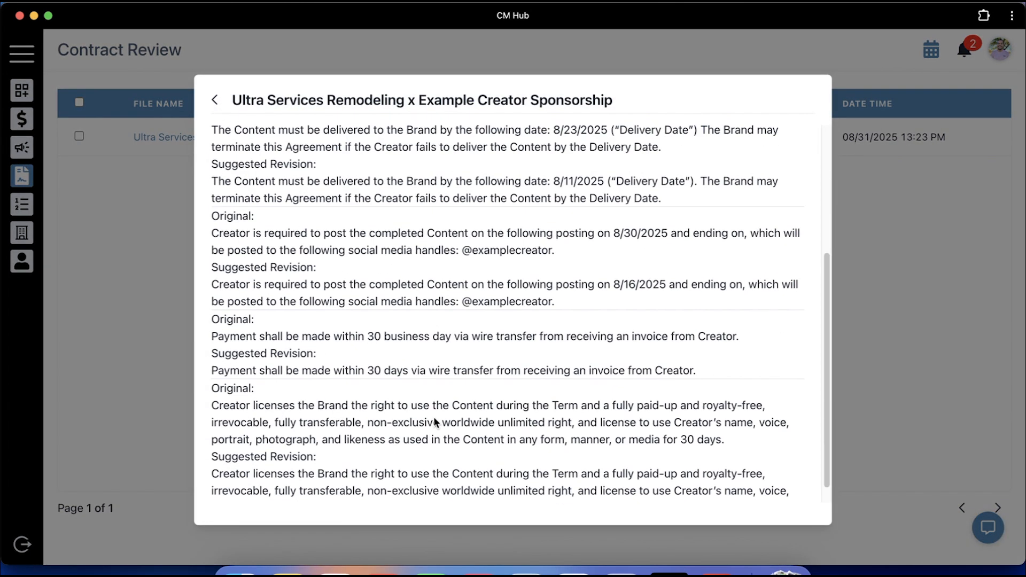
scroll(434, 420, "up", 3)
scroll(434, 424, "up", 2)
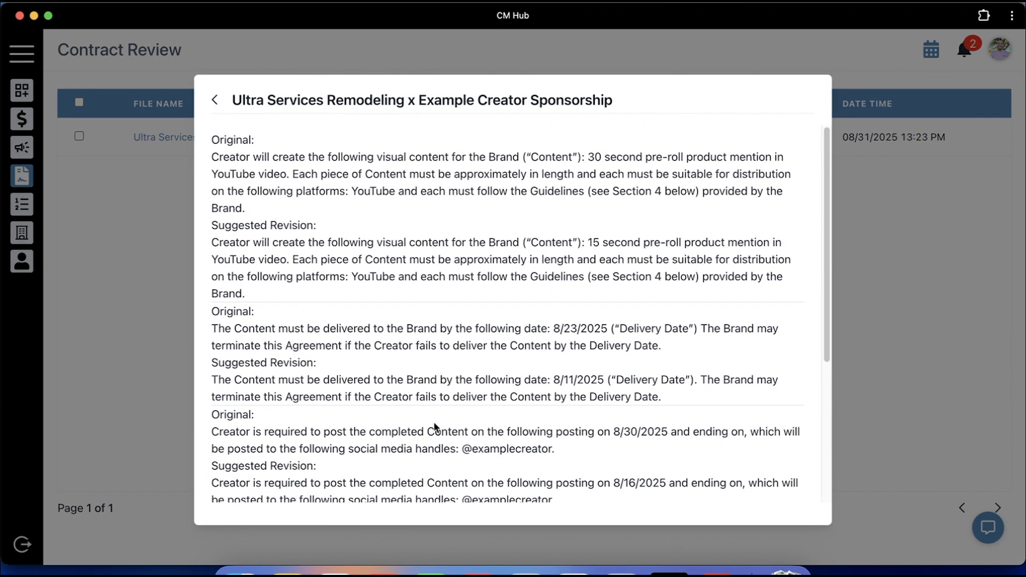
left_click(861, 274)
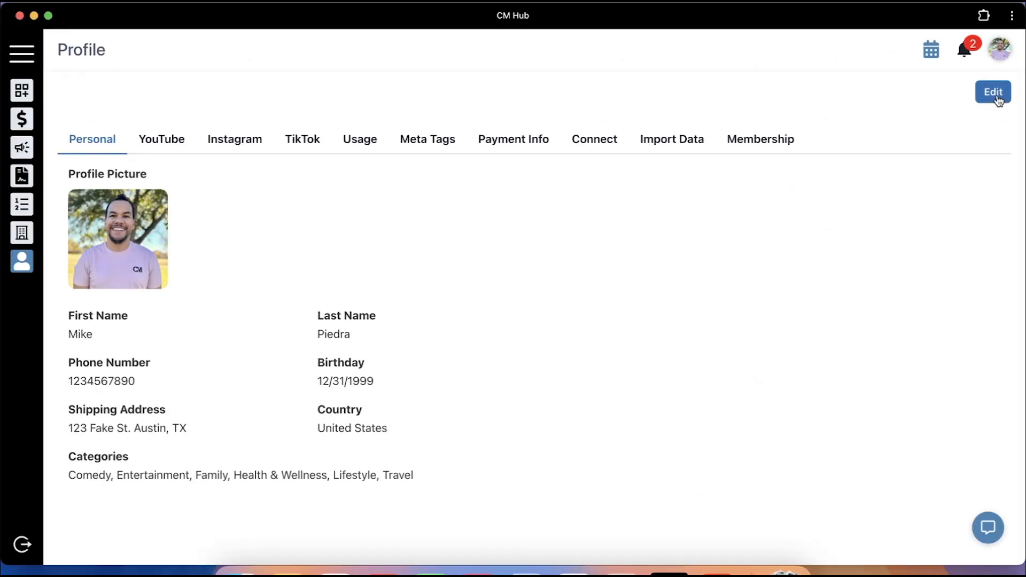
Check the YouTube and Instagram rates and stats, then save the profile details
left_click(163, 144)
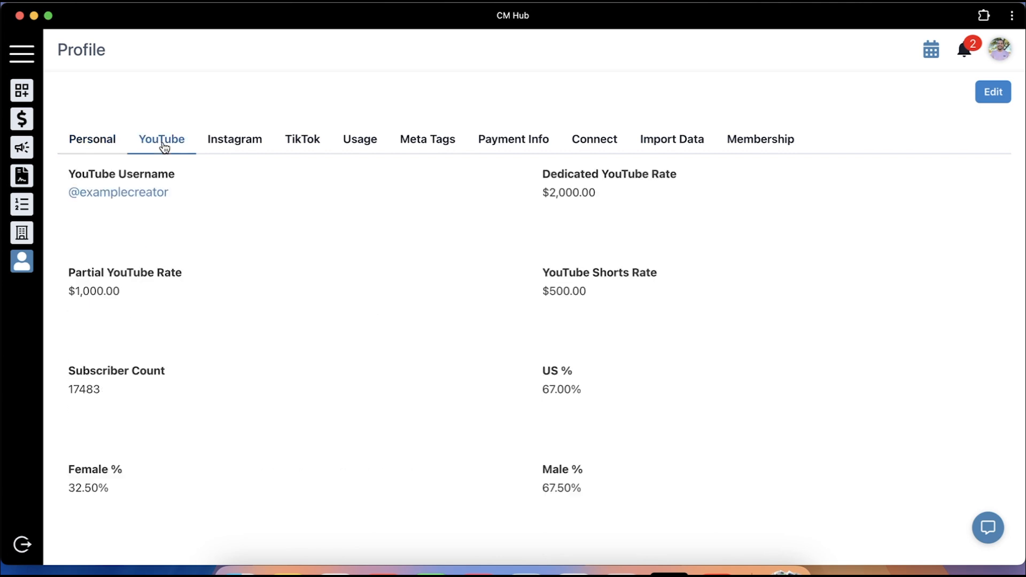
left_click(237, 142)
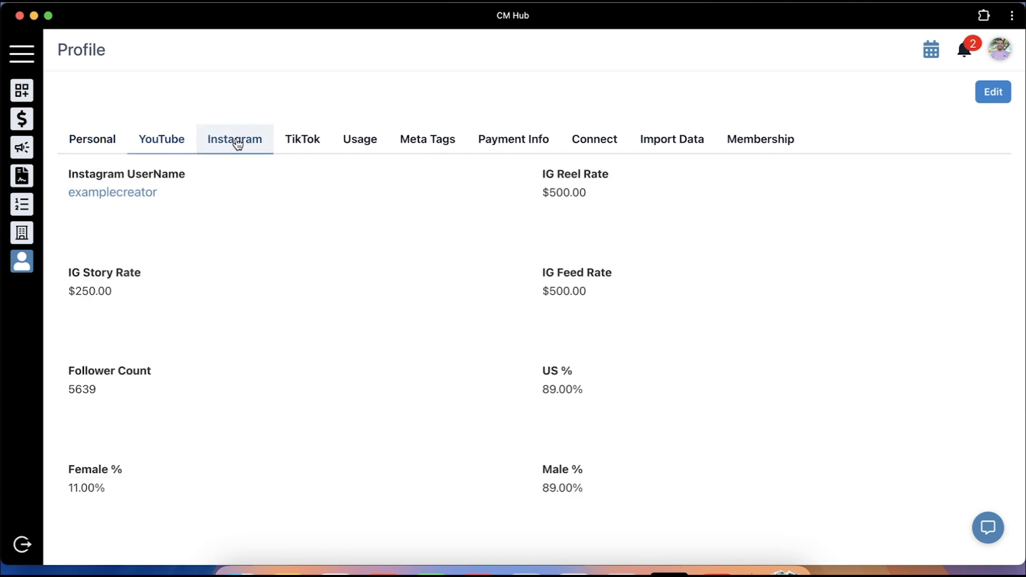
left_click(998, 100)
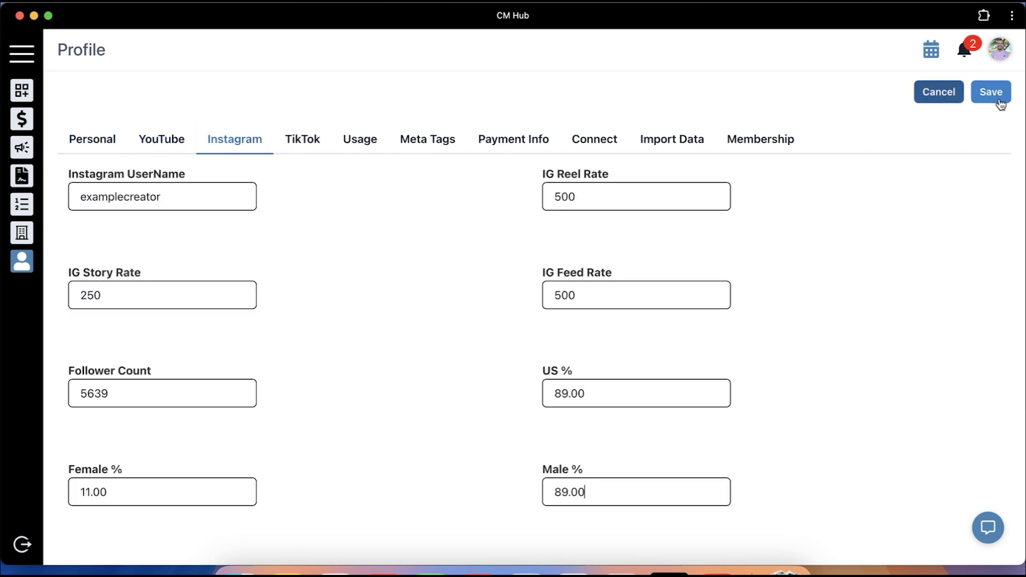
left_click(986, 101)
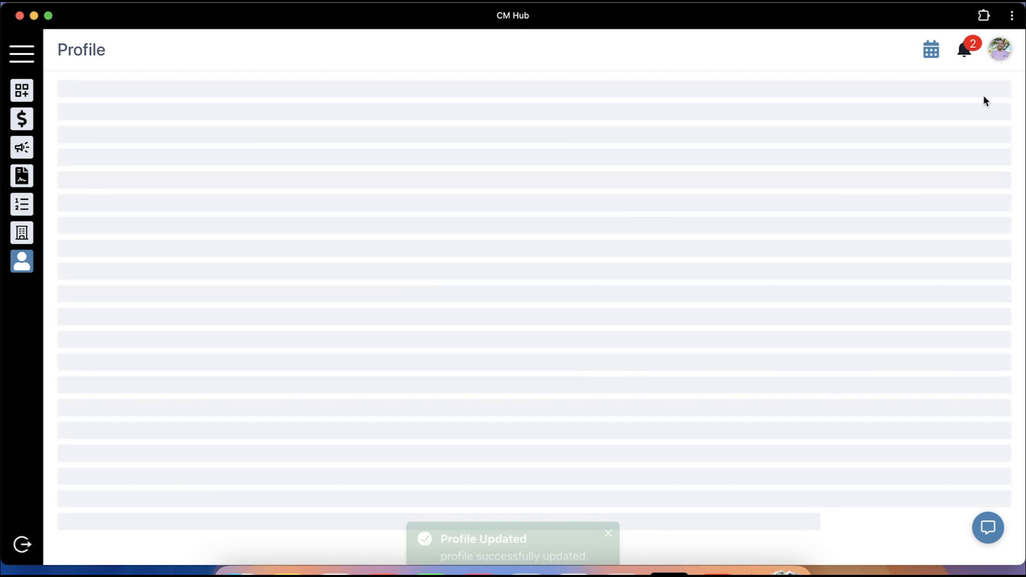
Add silk-comforters and soccer-equipment to the profile's meta tags and save them
left_click(431, 140)
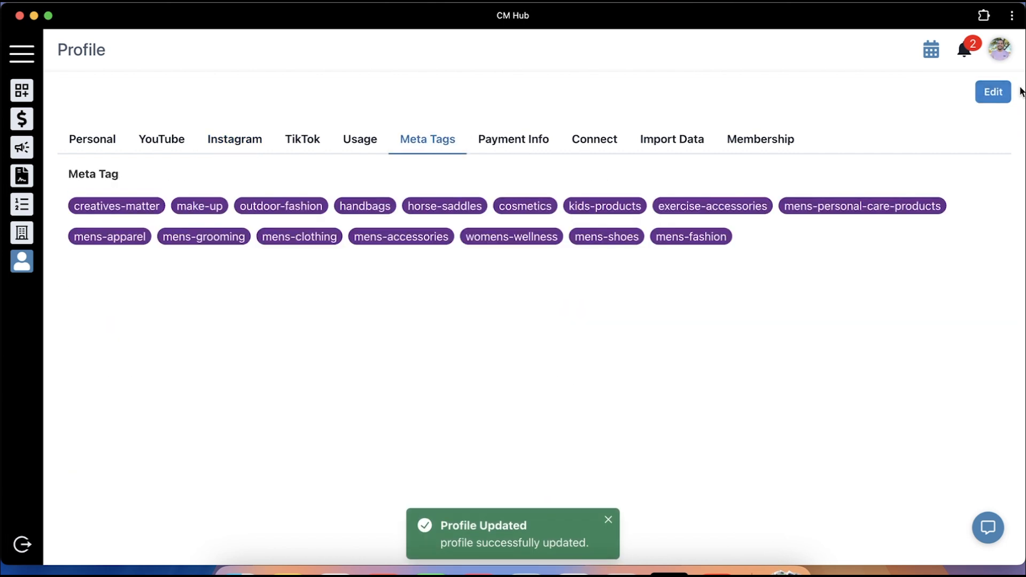
left_click(993, 92)
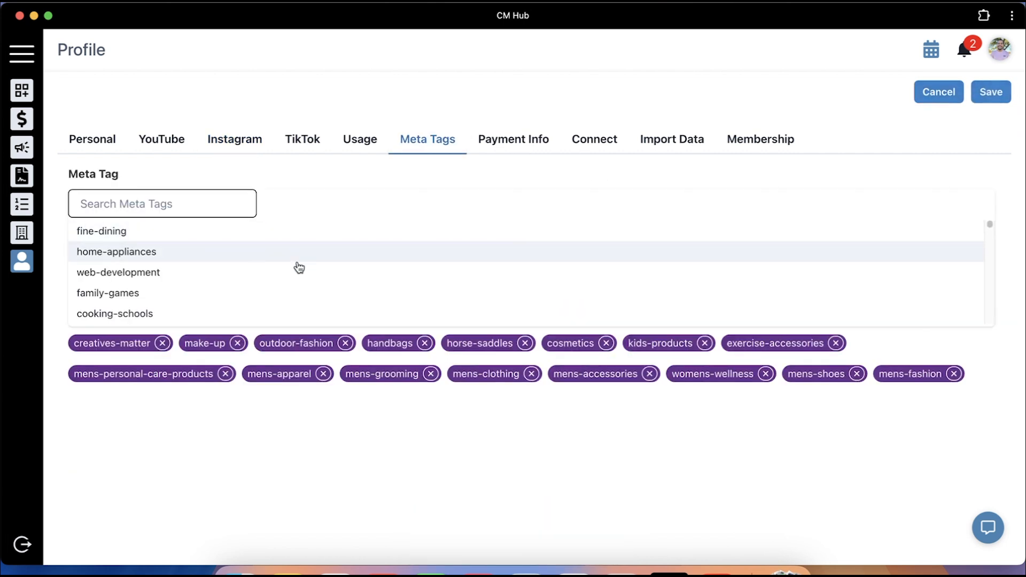
scroll(297, 270, "down", 10)
scroll(297, 272, "down", 1)
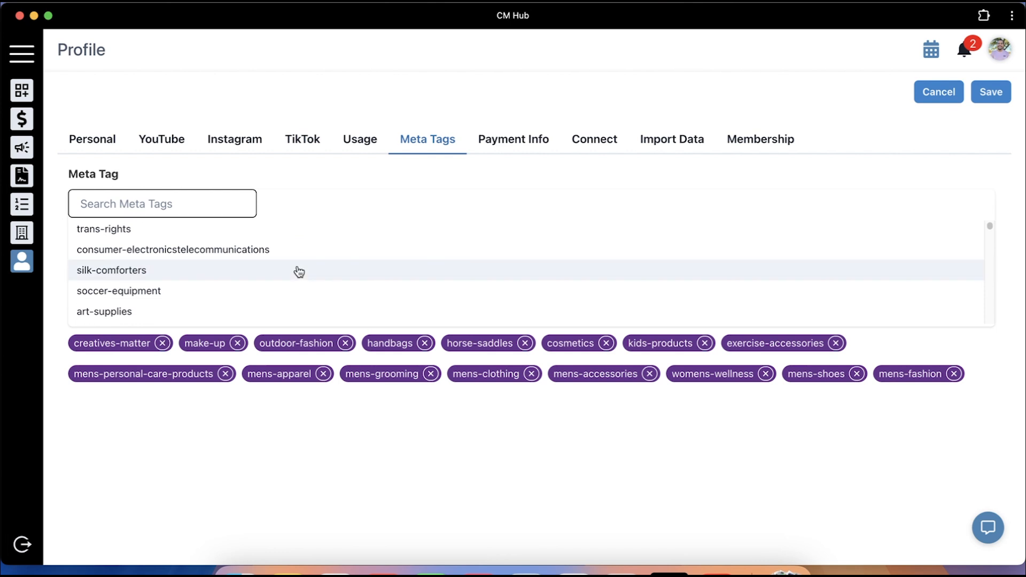
left_click(296, 271)
left_click(273, 276)
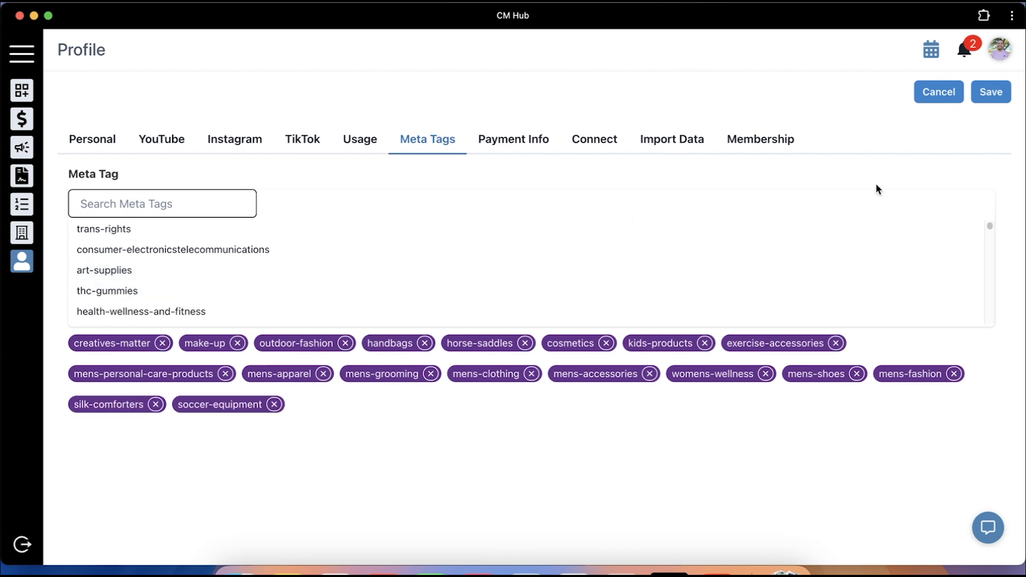
left_click(991, 99)
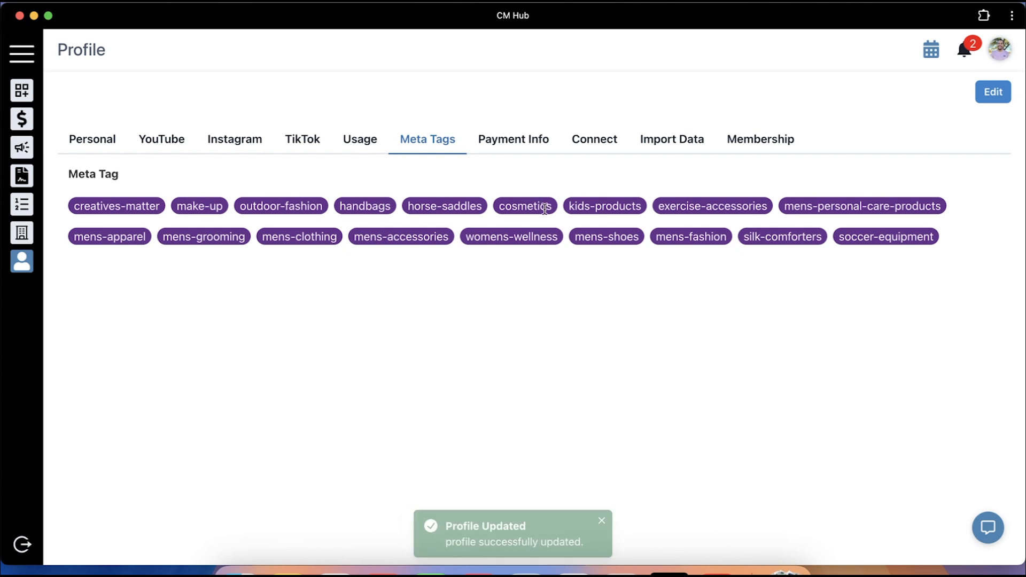
left_click(536, 138)
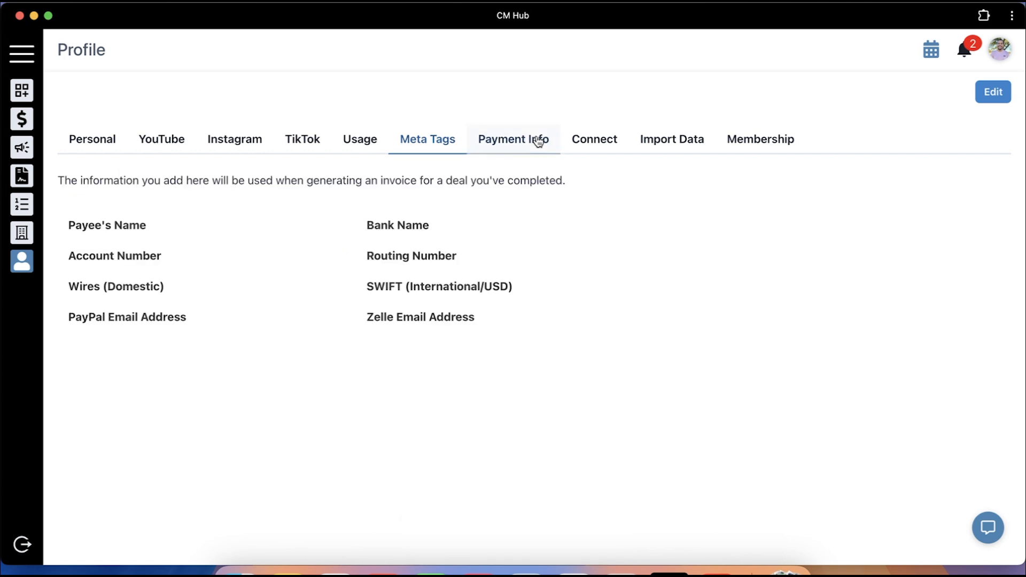
Fill the payee's name from the saved suggestion, set bank to Bank of America, and save
left_click(979, 101)
left_click(216, 250)
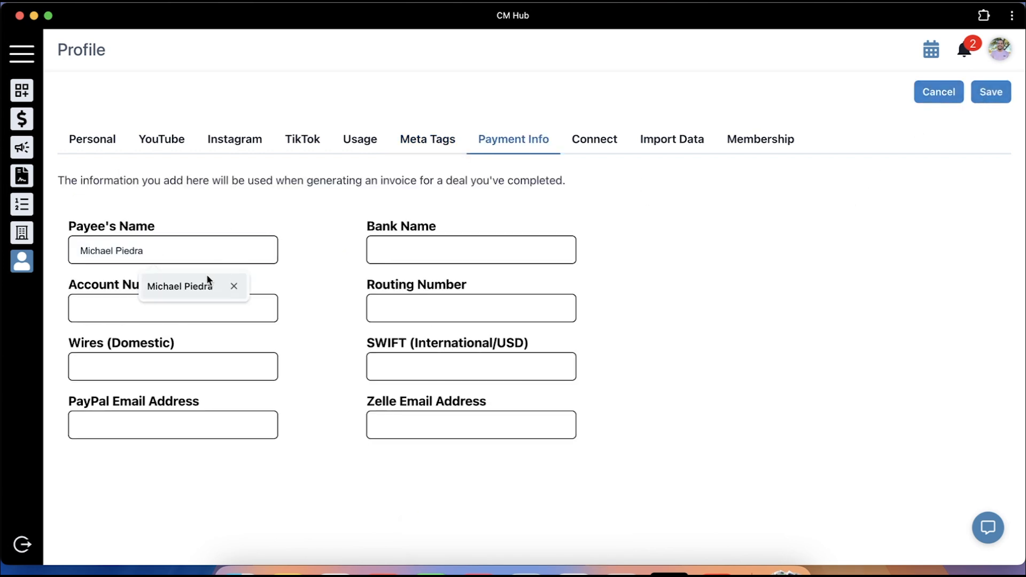
left_click(209, 286)
left_click(374, 251)
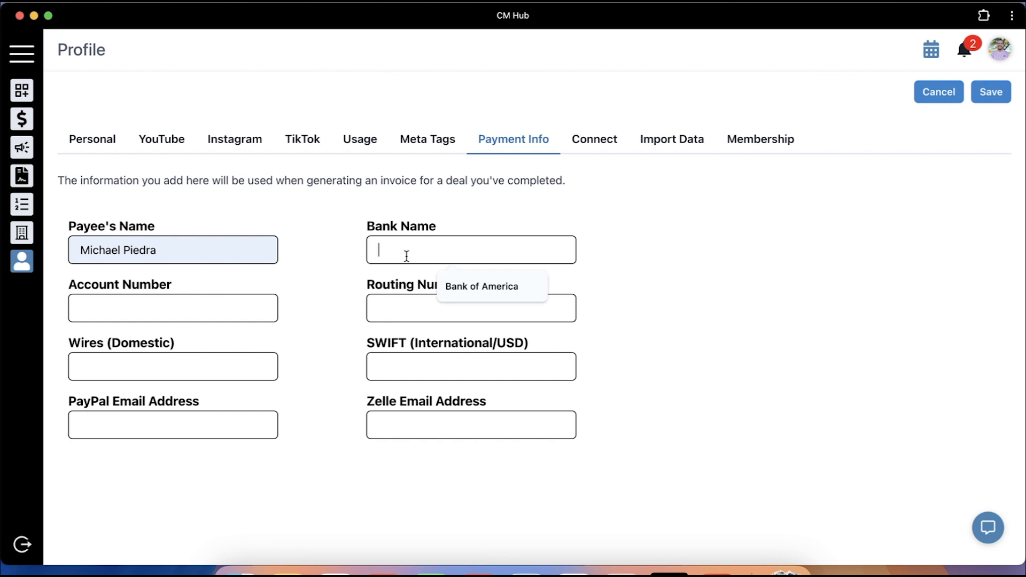
left_click(480, 286)
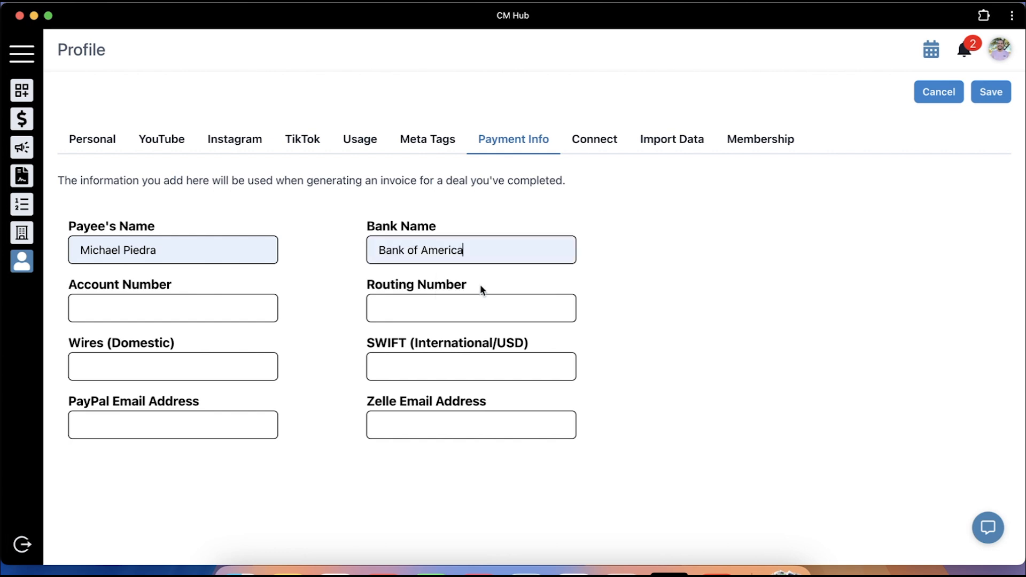
left_click(992, 95)
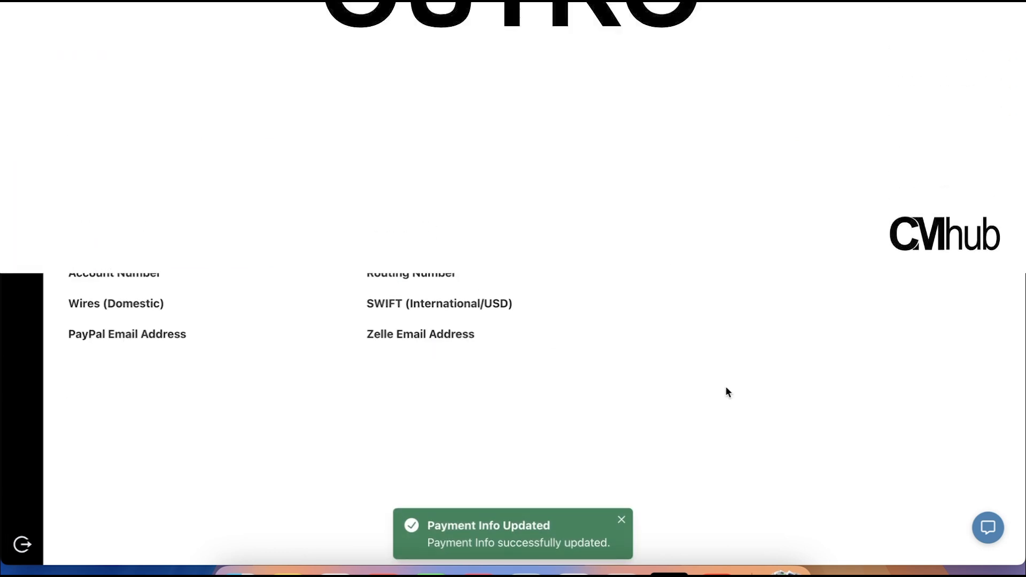